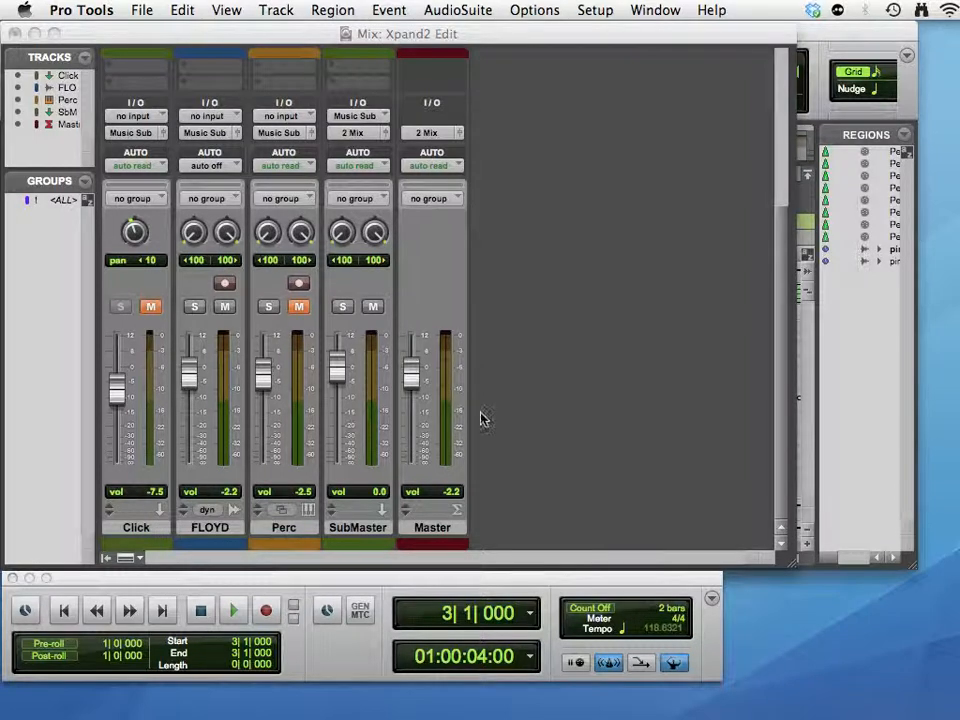
# Step: Play the session from bar 3 in the Edit window with the Perc track muted to hear the FLOYD audio alone
pyautogui.scroll(8, 568, 413)
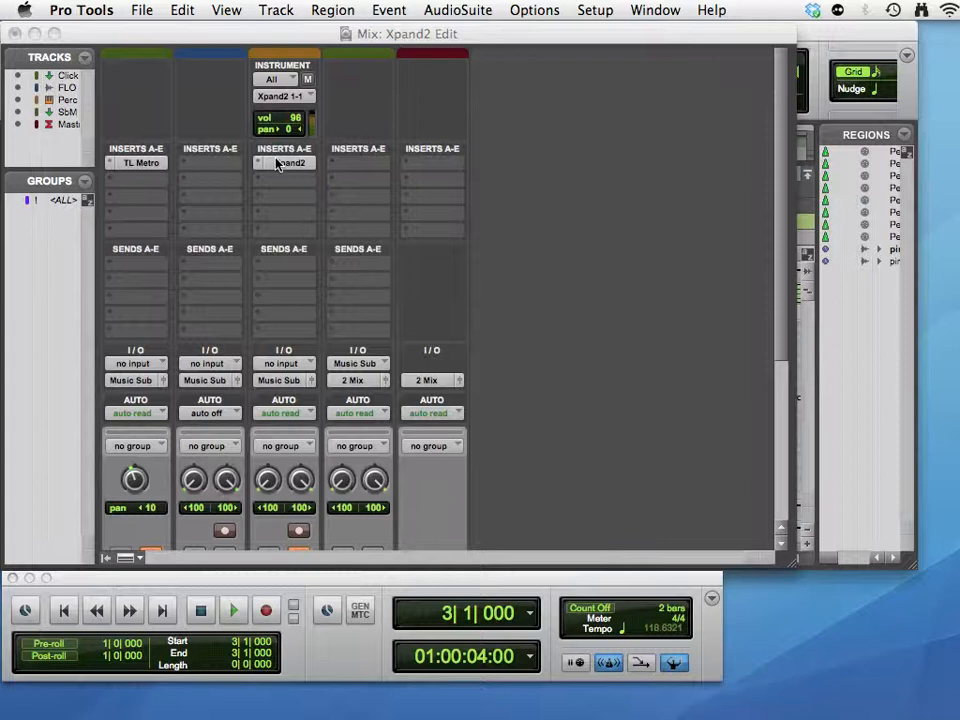
pyautogui.scroll(-5, 529, 193)
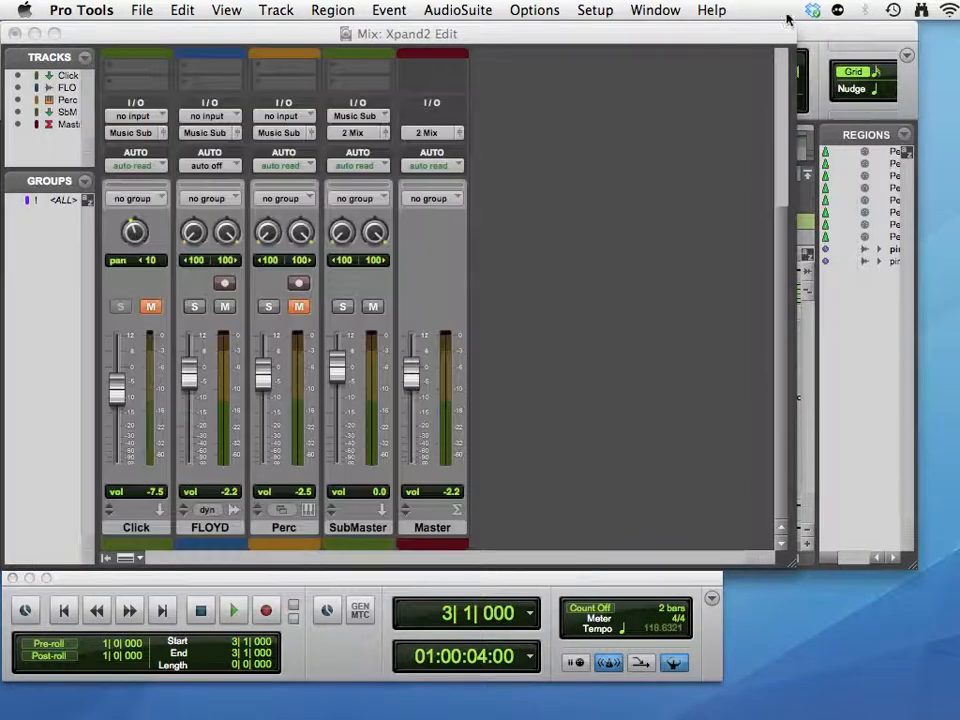
pyautogui.press('super+equal')
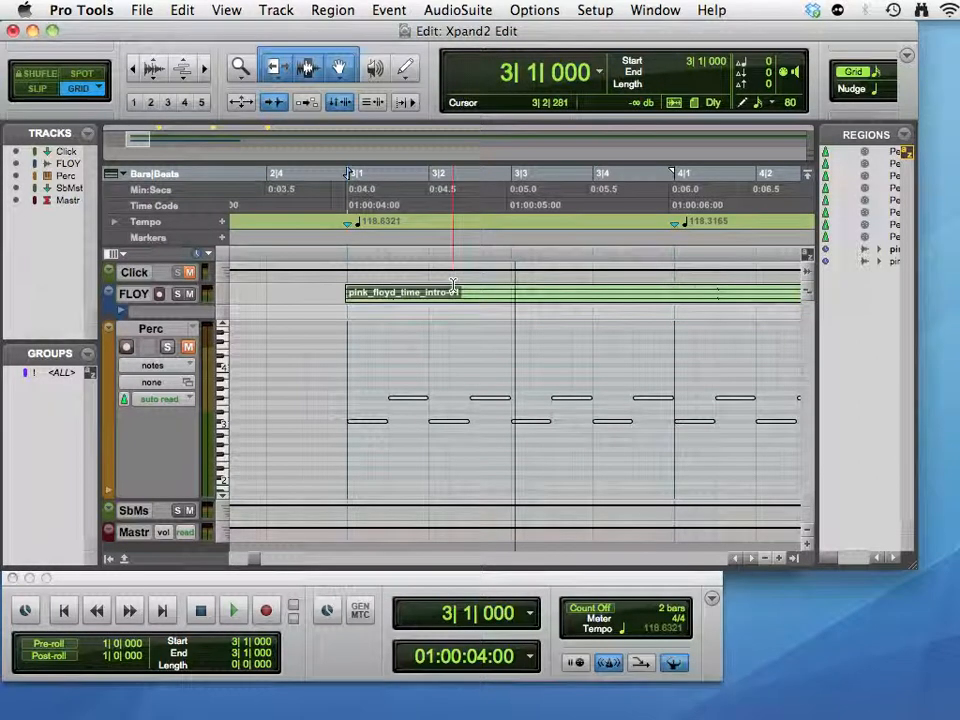
pyautogui.press('space')
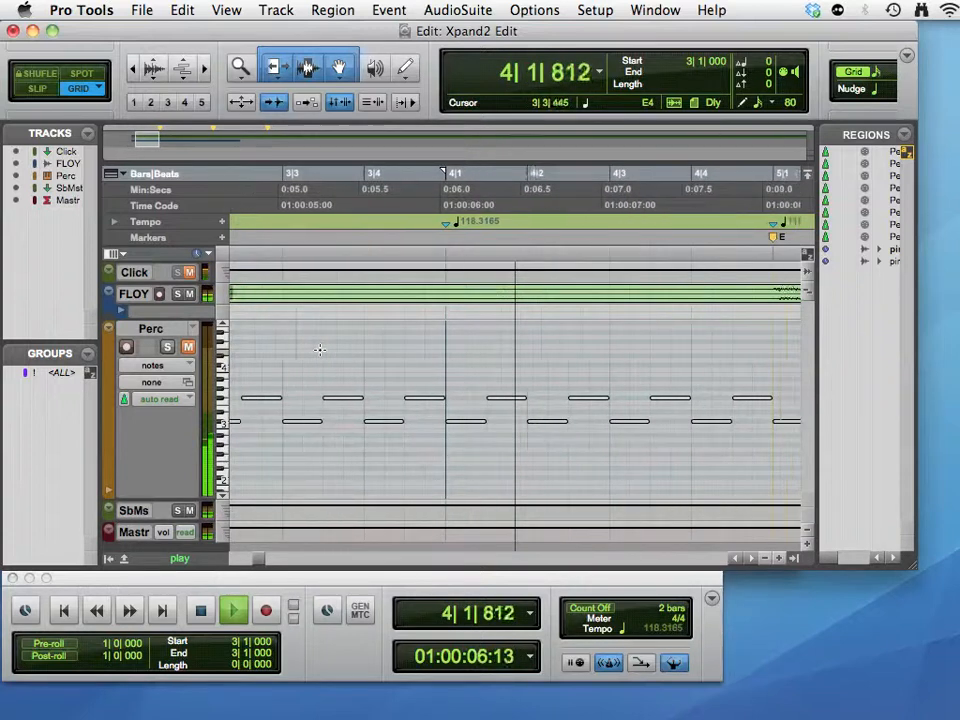
pyautogui.press('space')
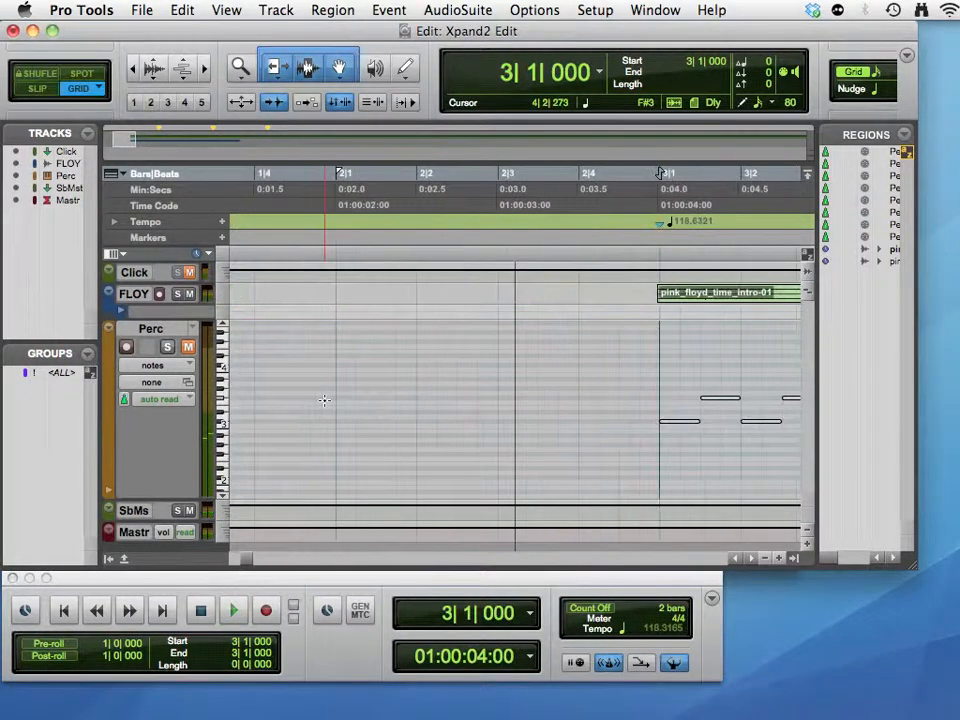
# Step: Mute the FLOYD track, unmute the Perc track, and play the percussion part on its own from bar 3
pyautogui.hscroll(3, 594, 392)
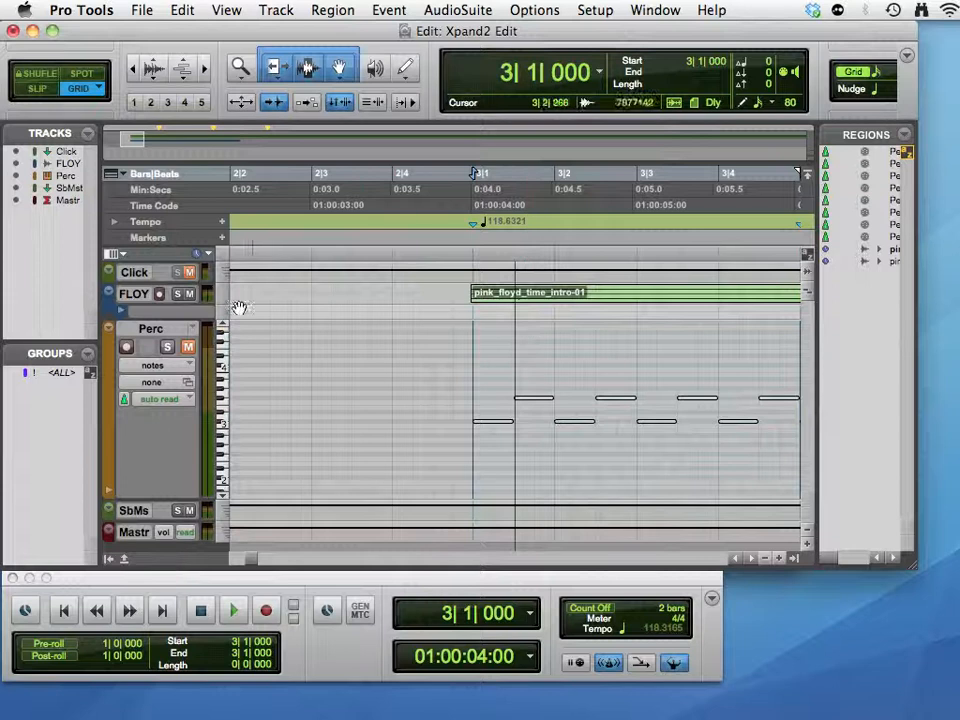
pyautogui.click(188, 296)
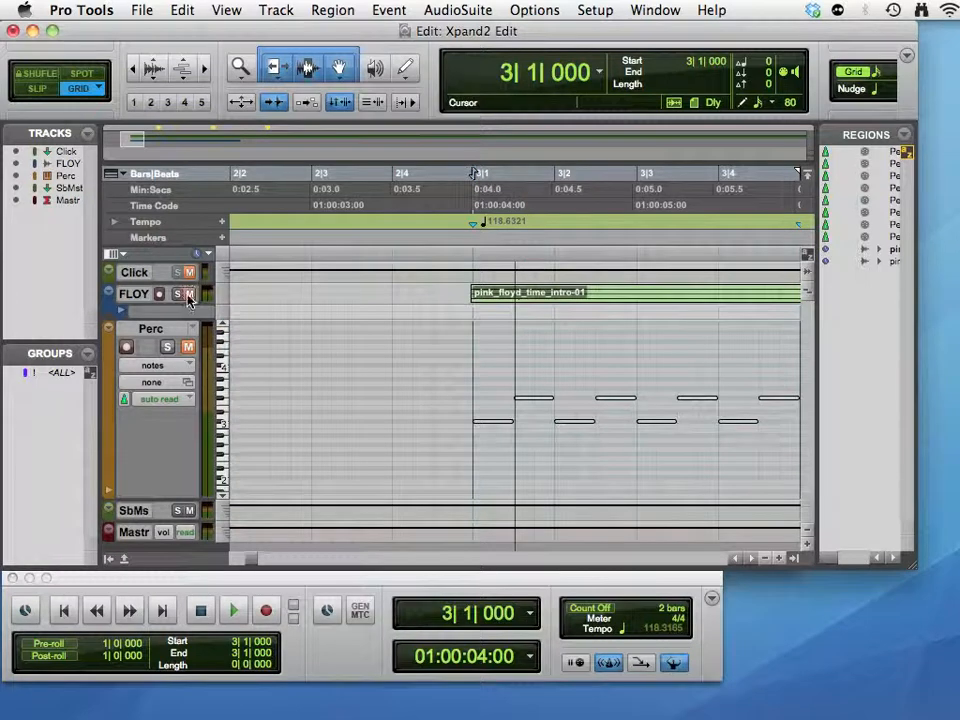
pyautogui.click(189, 347)
pyautogui.press('space')
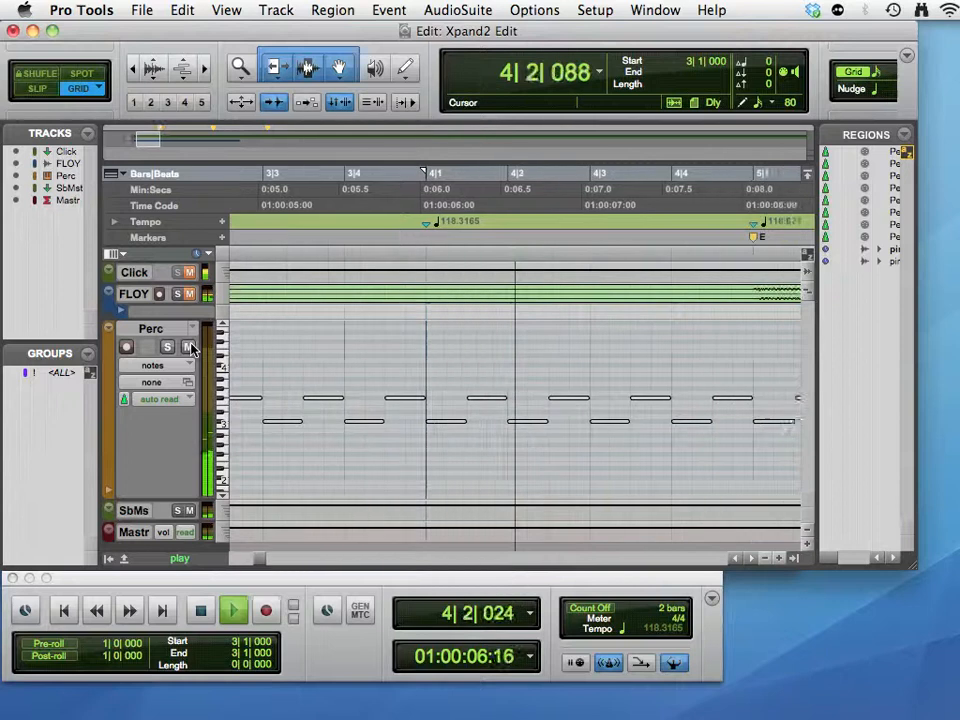
pyautogui.press('space')
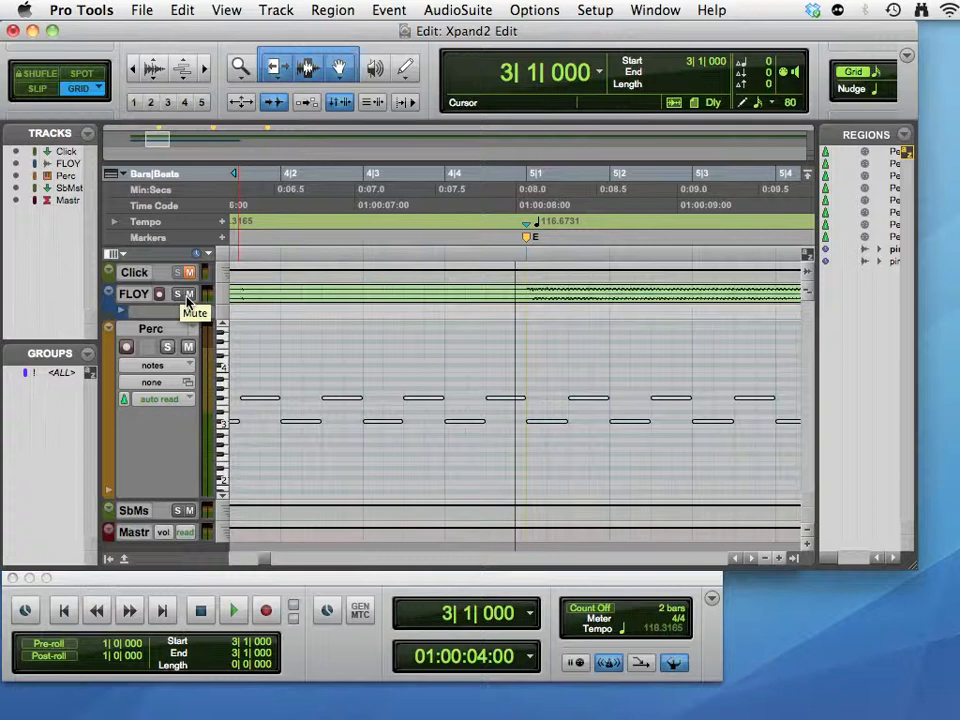
# Step: Play the FLOYD and Perc tracks together from bar 3 with both unmuted
pyautogui.press('space')
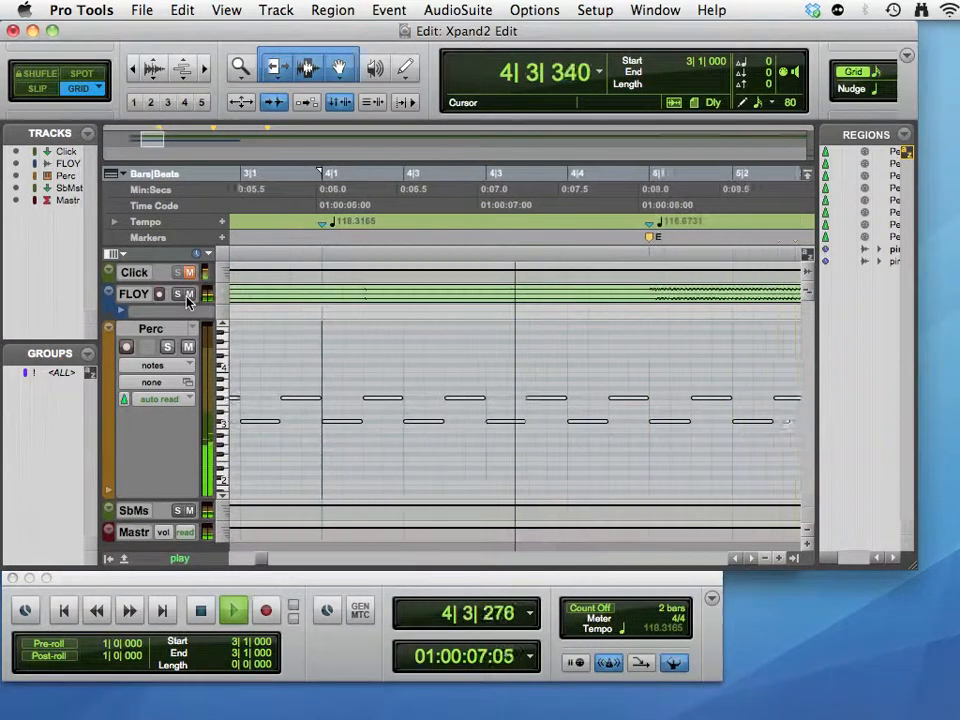
pyautogui.press('space')
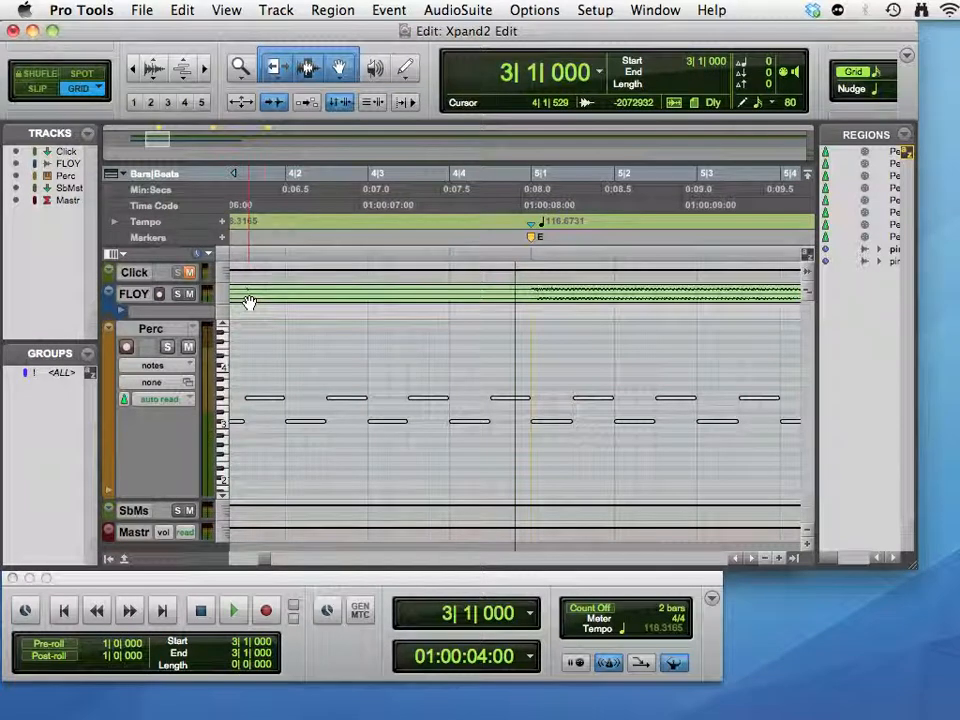
# Step: Open the Xpand2 instrument inserted on the Perc track from the Mix window
pyautogui.press('super+equal')
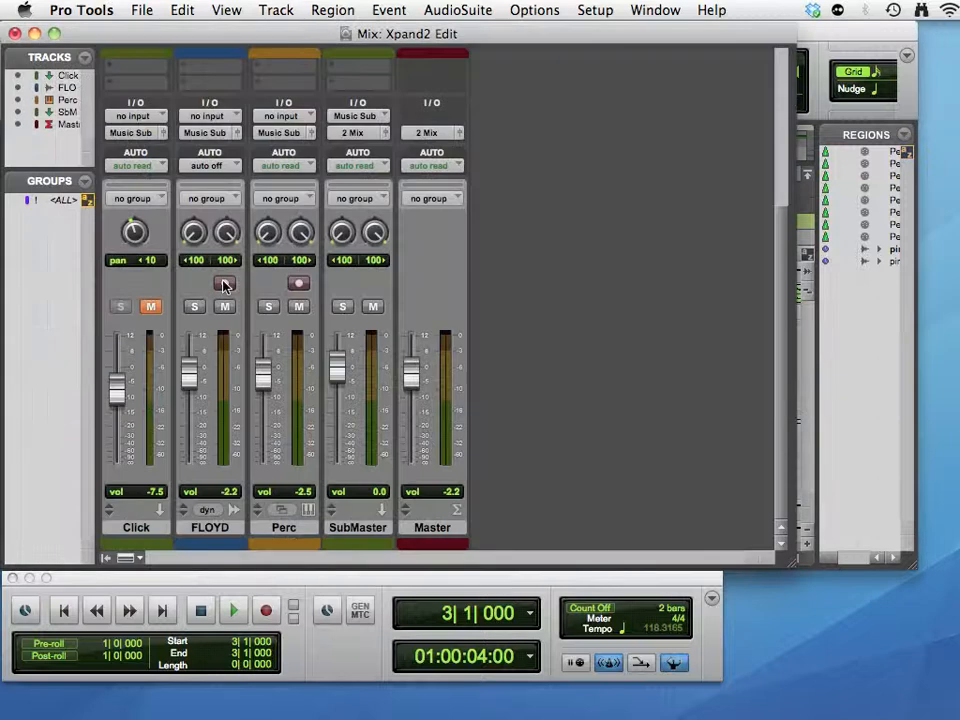
pyautogui.scroll(3, 224, 285)
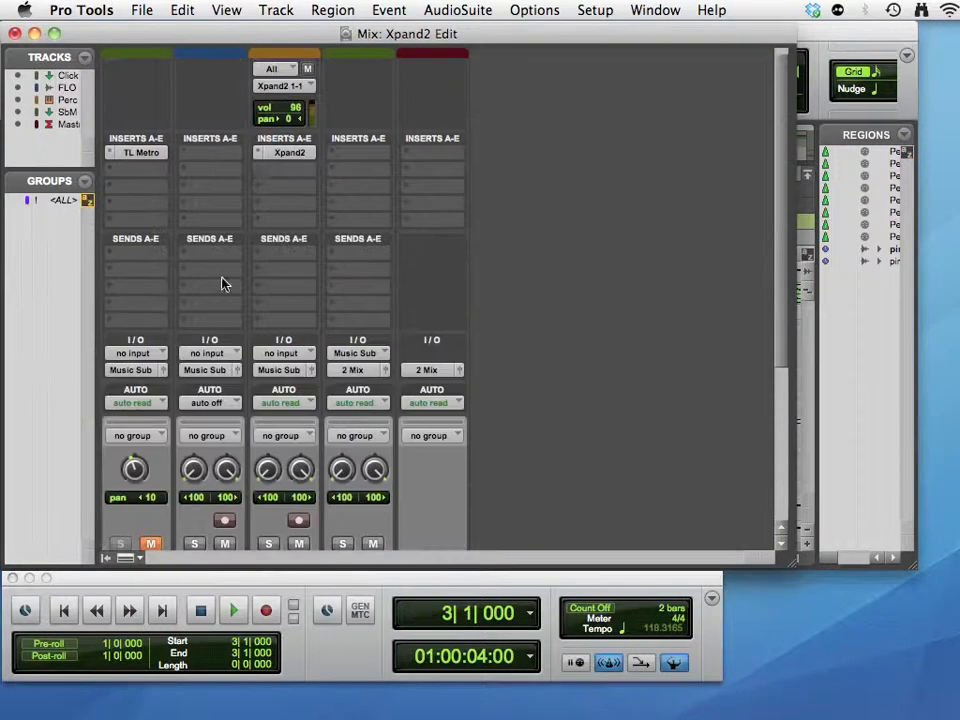
pyautogui.click(278, 153)
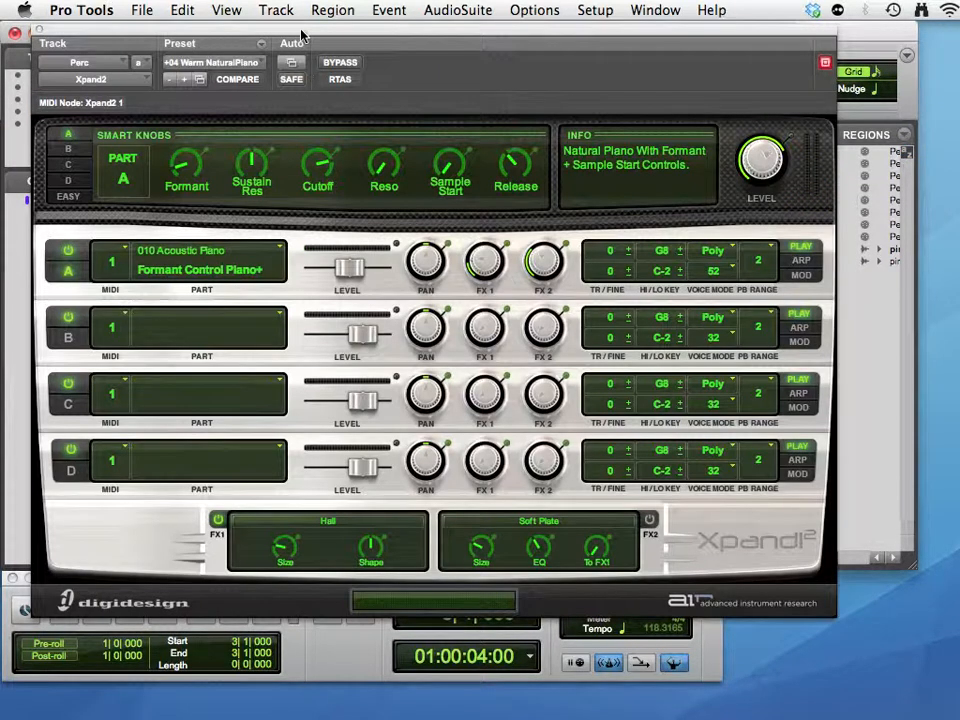
pyautogui.moveTo(302, 37); pyautogui.dragTo(295, 41)
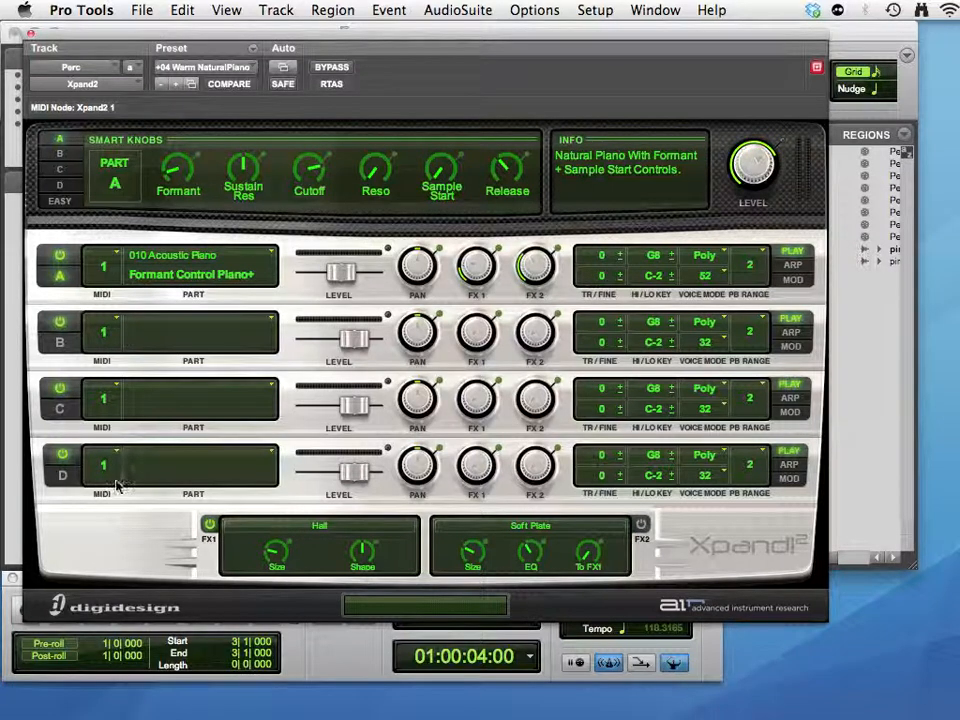
# Step: Switch off Xpand2 parts B, C and D, keeping only part A on
pyautogui.click(60, 262)
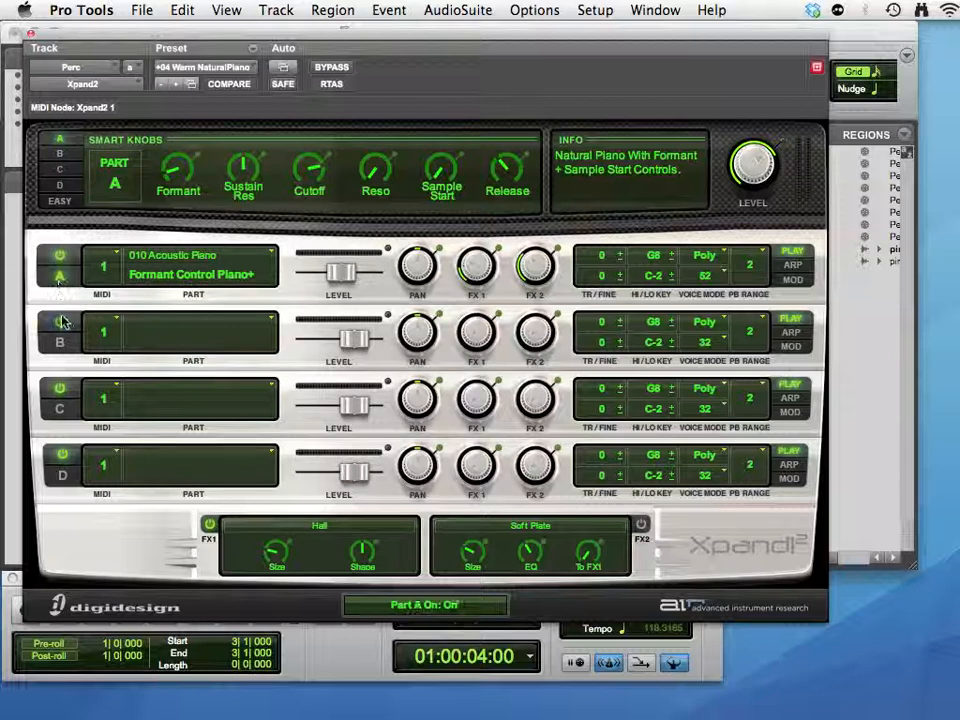
pyautogui.click(60, 322)
pyautogui.click(58, 388)
pyautogui.click(62, 455)
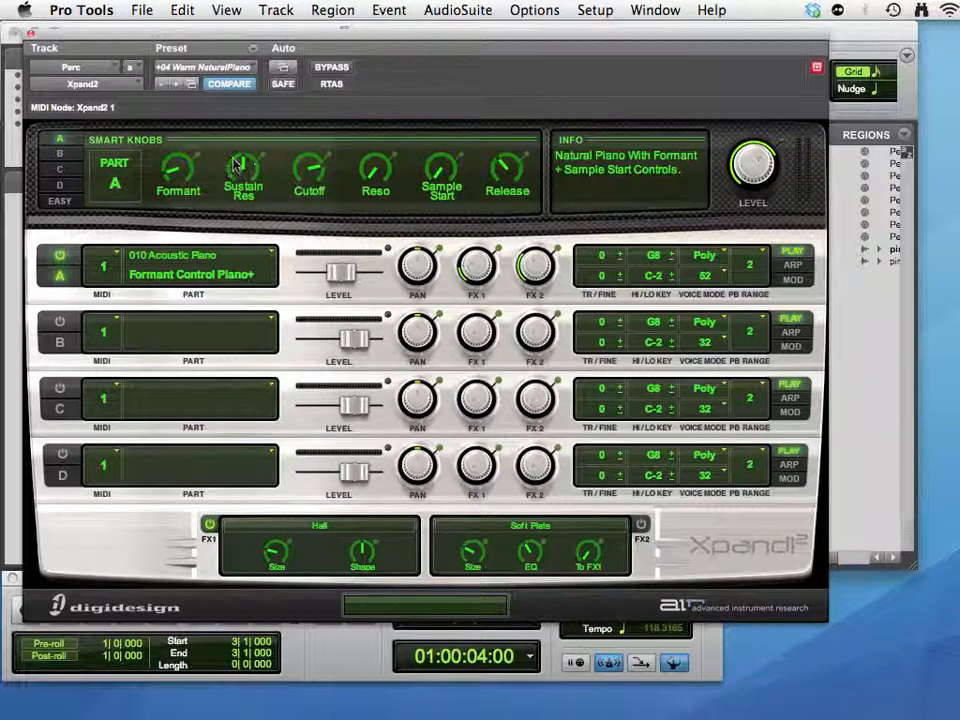
# Step: Examine the Smart Knobs of parts B, C, D and A and the Easy page, and return to part A
pyautogui.click(59, 155)
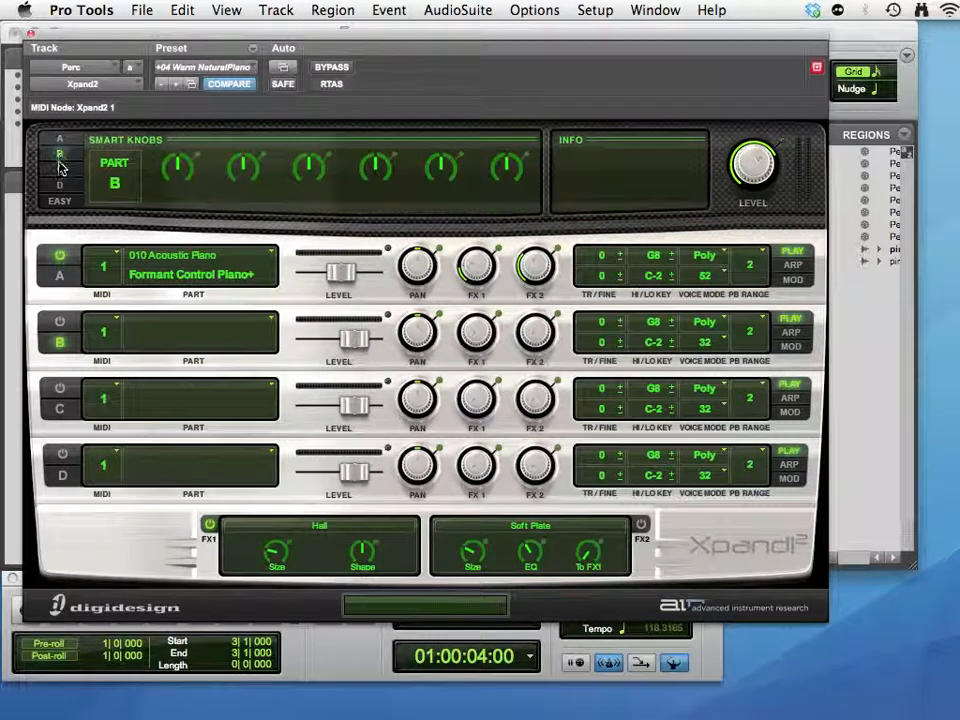
pyautogui.click(60, 170)
pyautogui.click(61, 406)
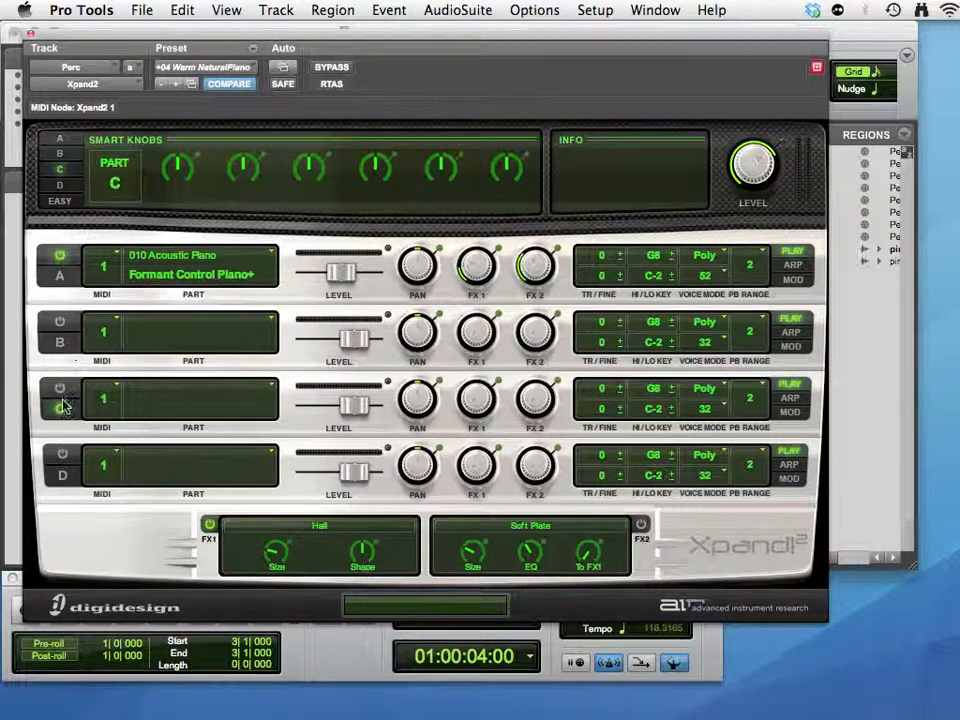
pyautogui.click(59, 186)
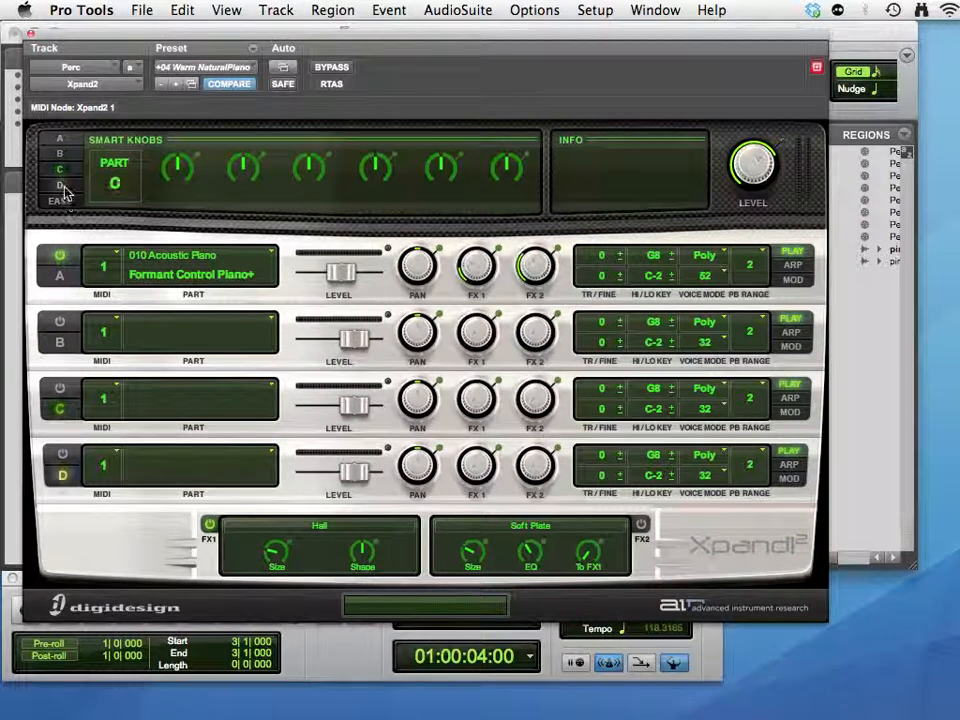
pyautogui.click(59, 141)
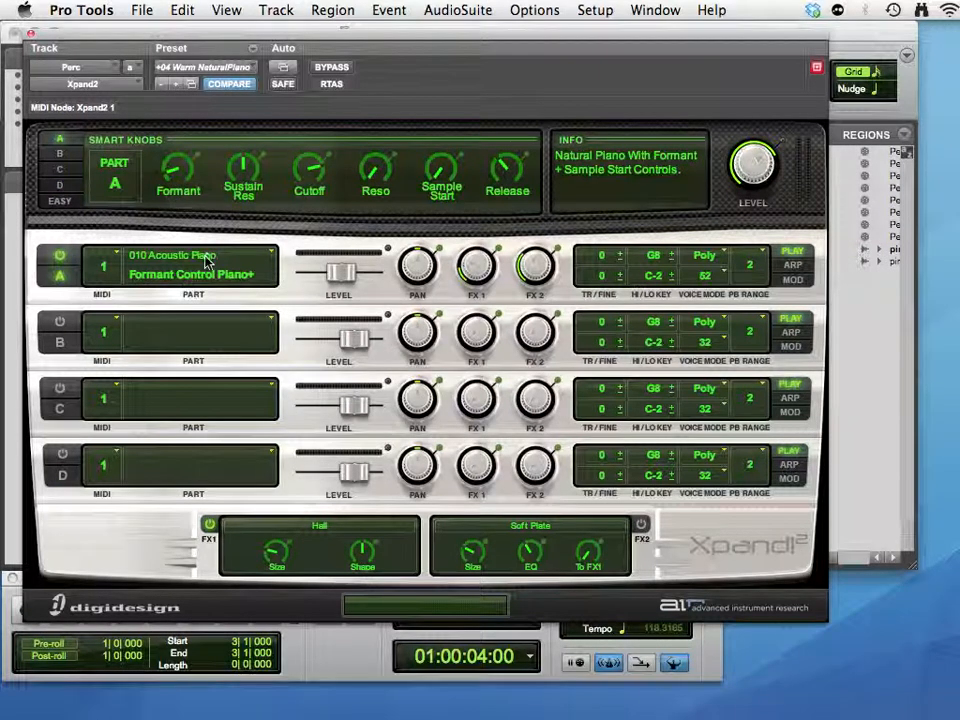
pyautogui.click(59, 203)
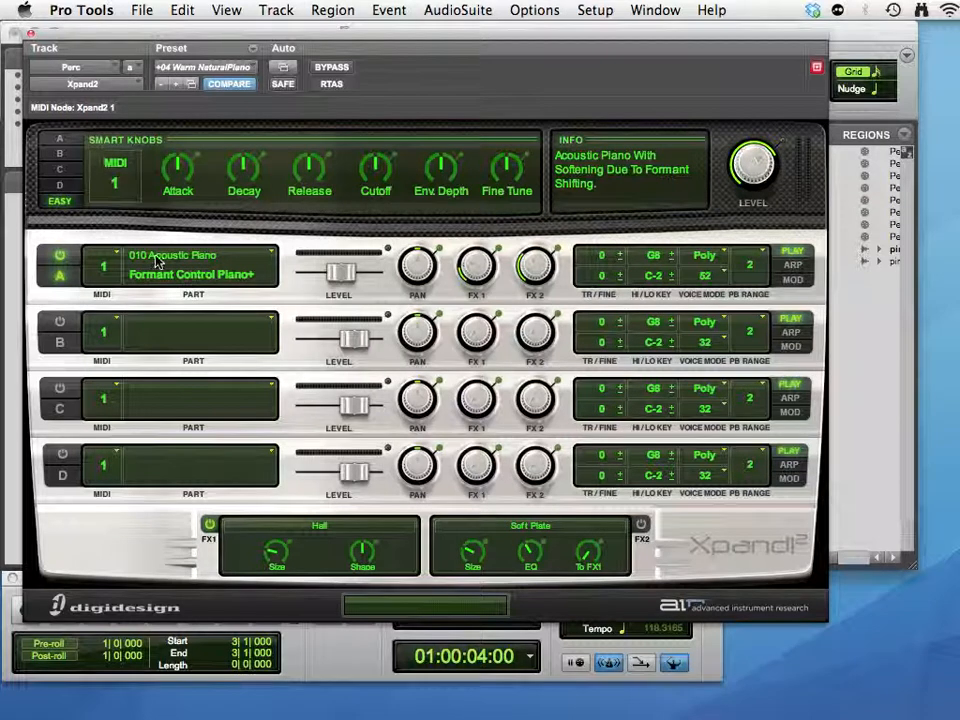
pyautogui.click(59, 138)
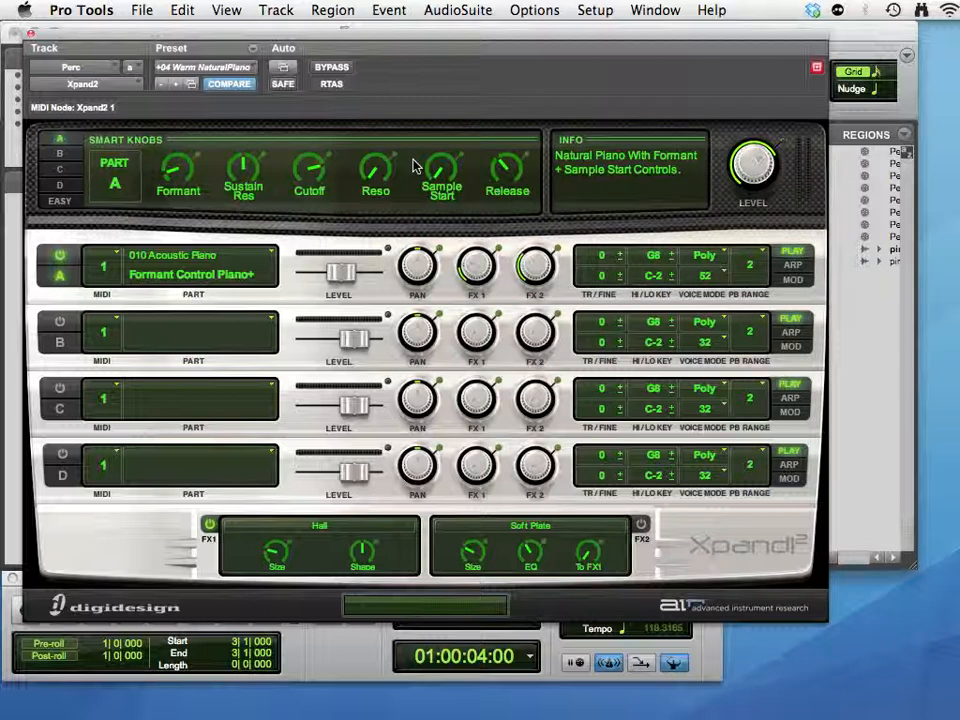
# Step: Load the +01 Celeste Hard preset from the 08 Percussive category and audition it with the session
pyautogui.click(222, 72)
pyautogui.moveTo(222, 72)
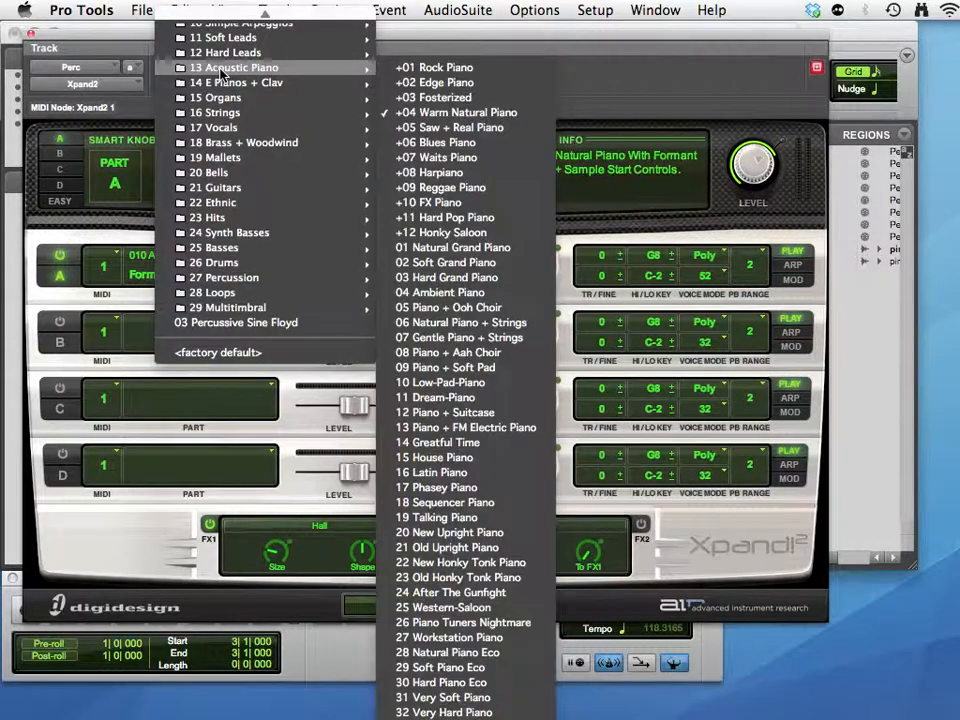
pyautogui.moveTo(220, 37)
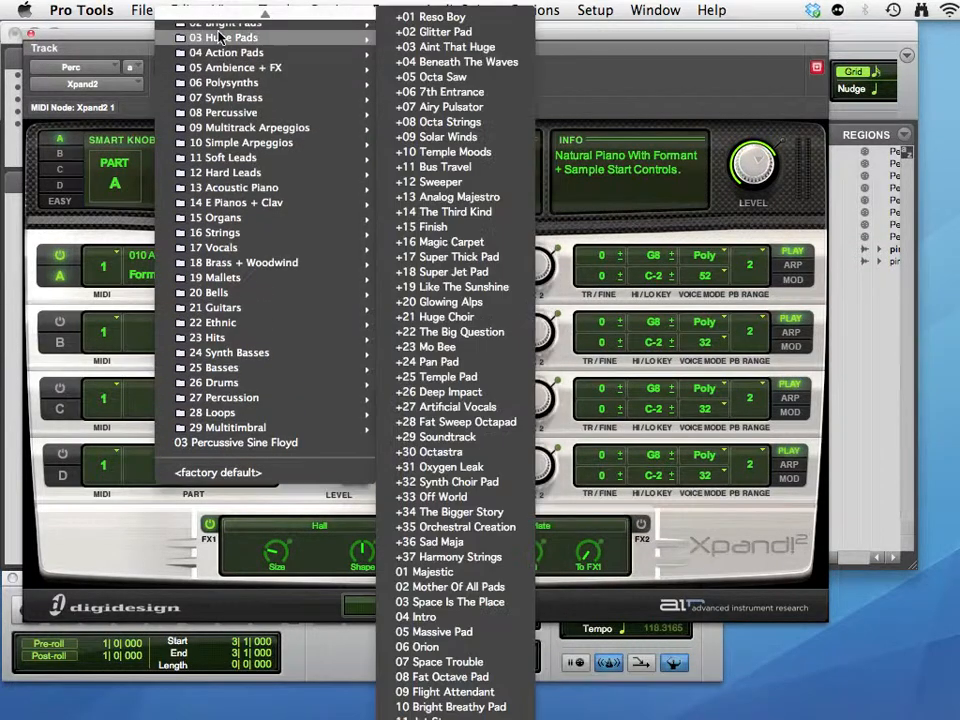
pyautogui.moveTo(224, 112)
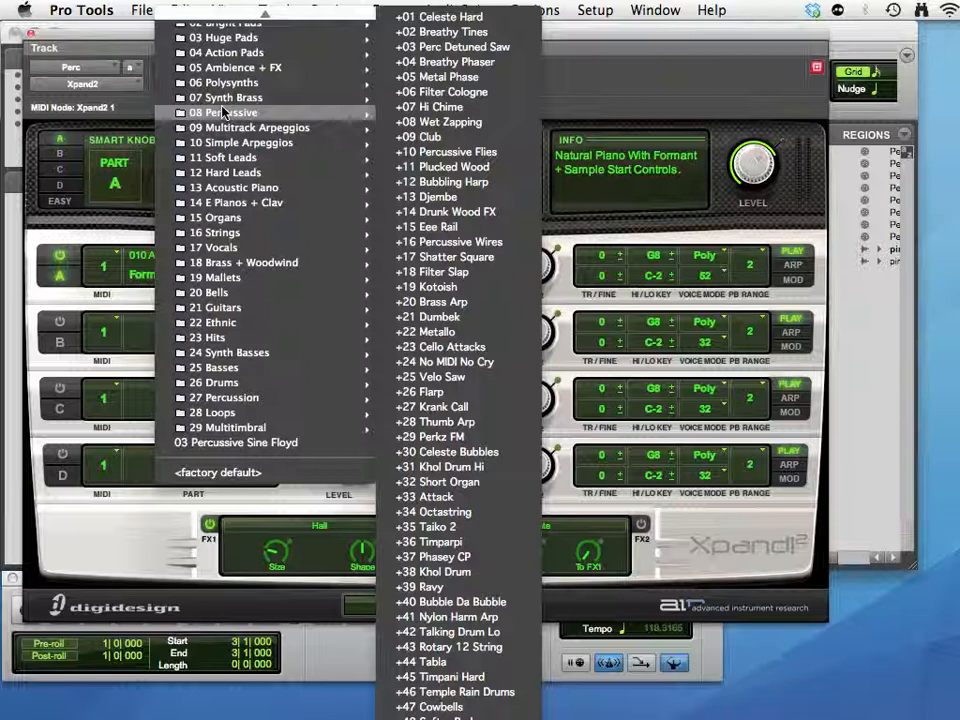
pyautogui.click(418, 17)
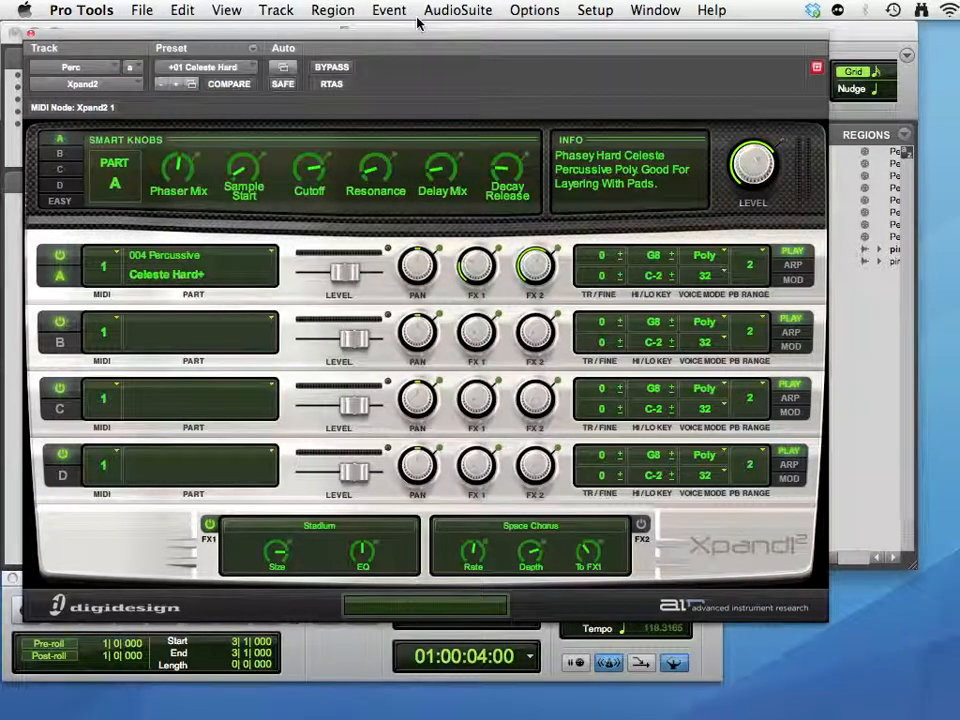
pyautogui.press('space')
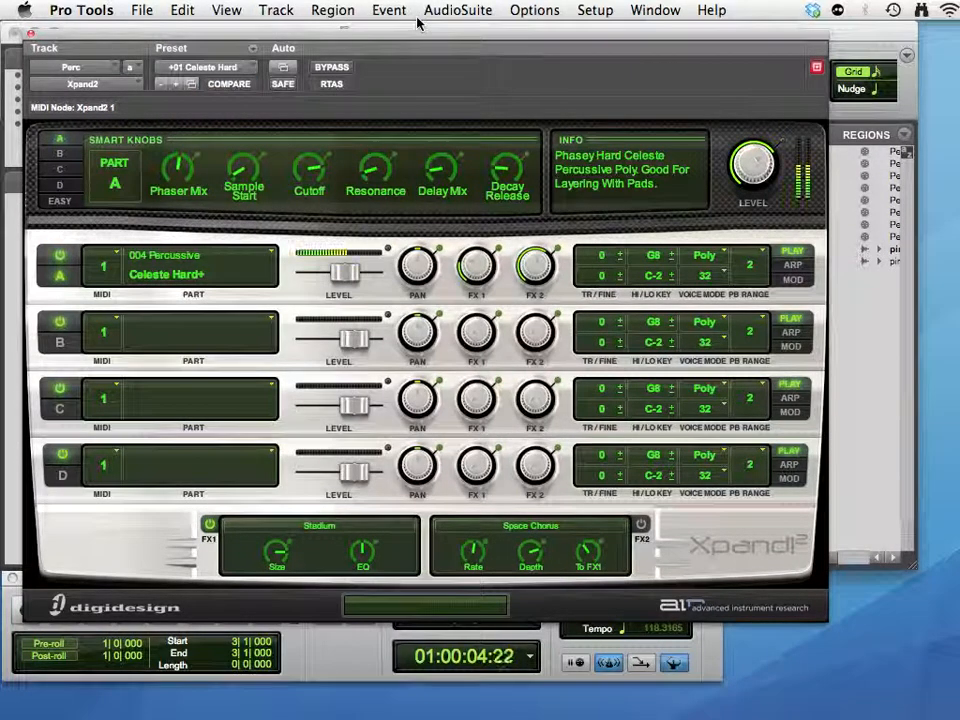
pyautogui.press('space')
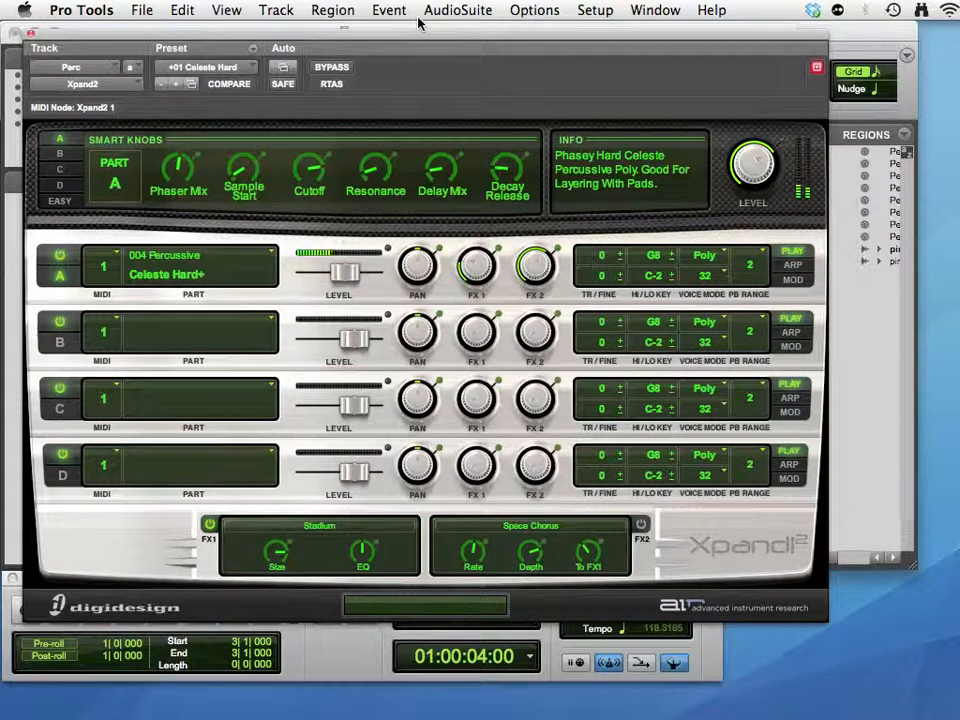
# Step: Close the Xpand2 plug-in window and return to the Mix window
pyautogui.press('super+equal')
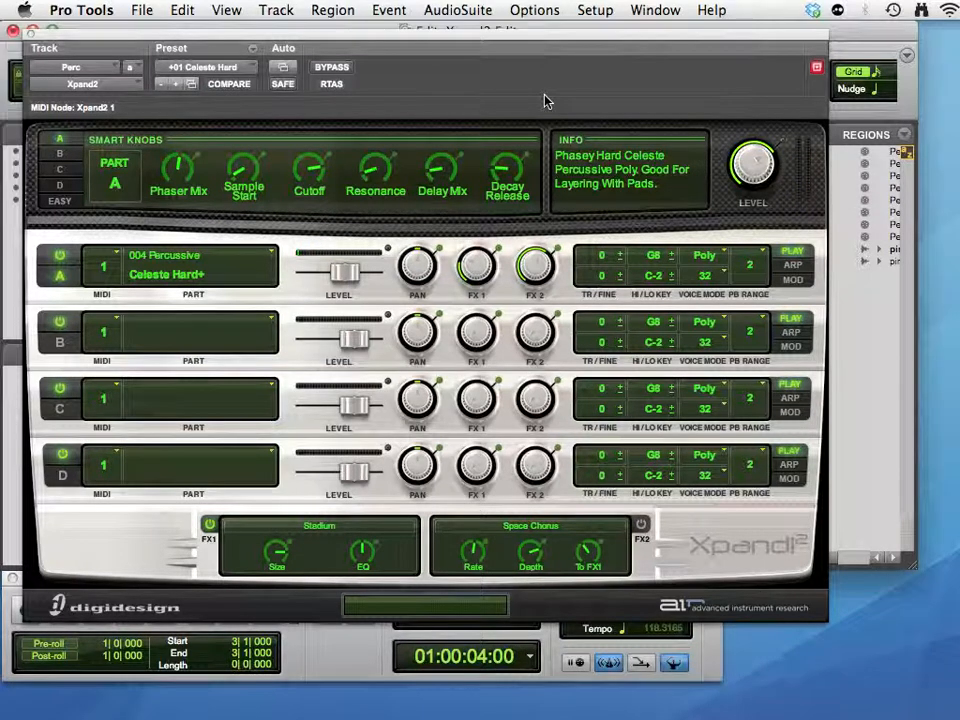
pyautogui.press('super+equal')
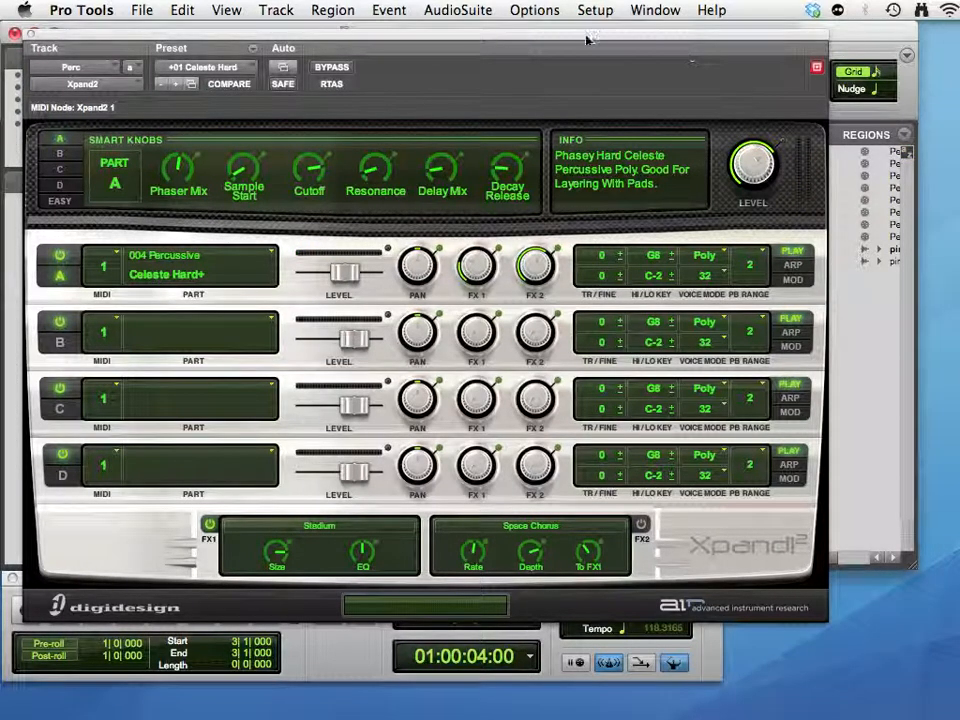
pyautogui.click(31, 35)
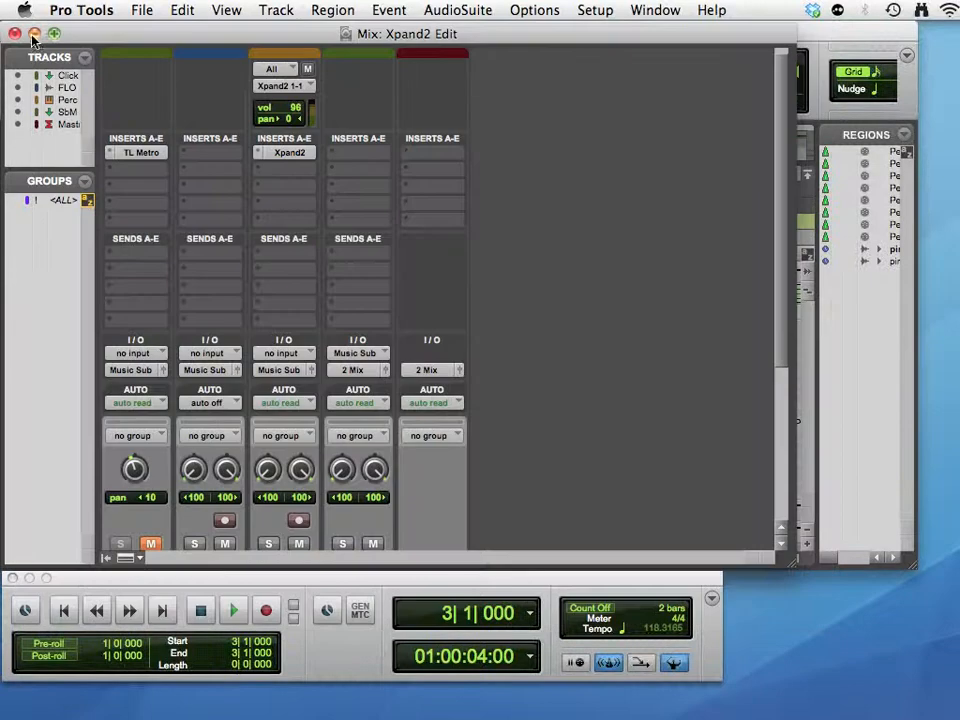
# Step: Play the session while lowering the Perc track, and set the faders to -0.3 dB for FLOYD and -18.5 dB for Perc
pyautogui.scroll(-5, 575, 252)
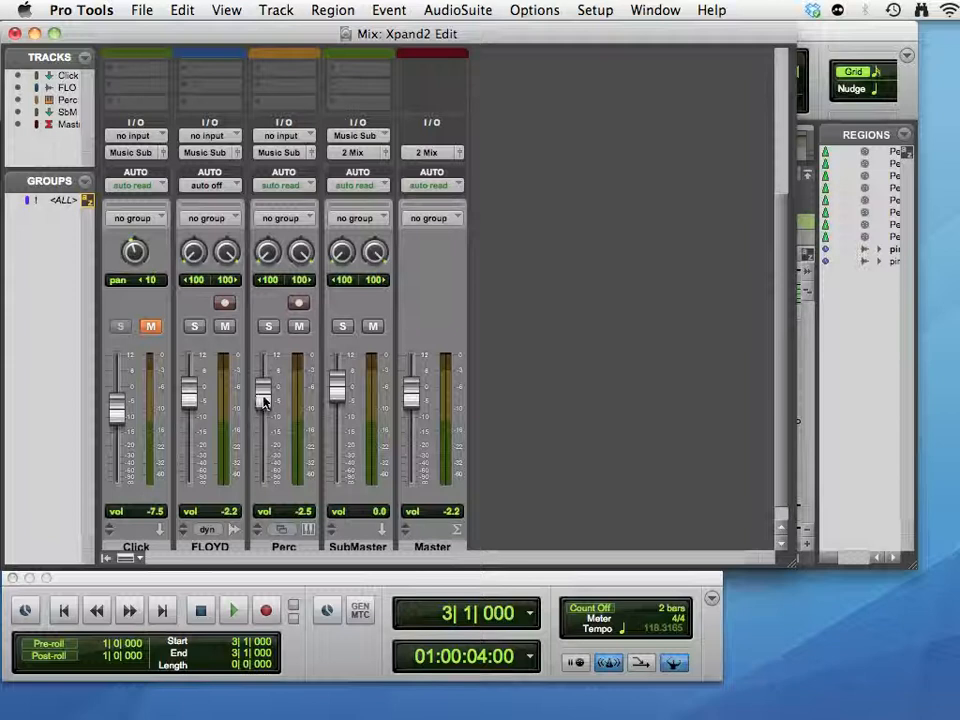
pyautogui.press('space')
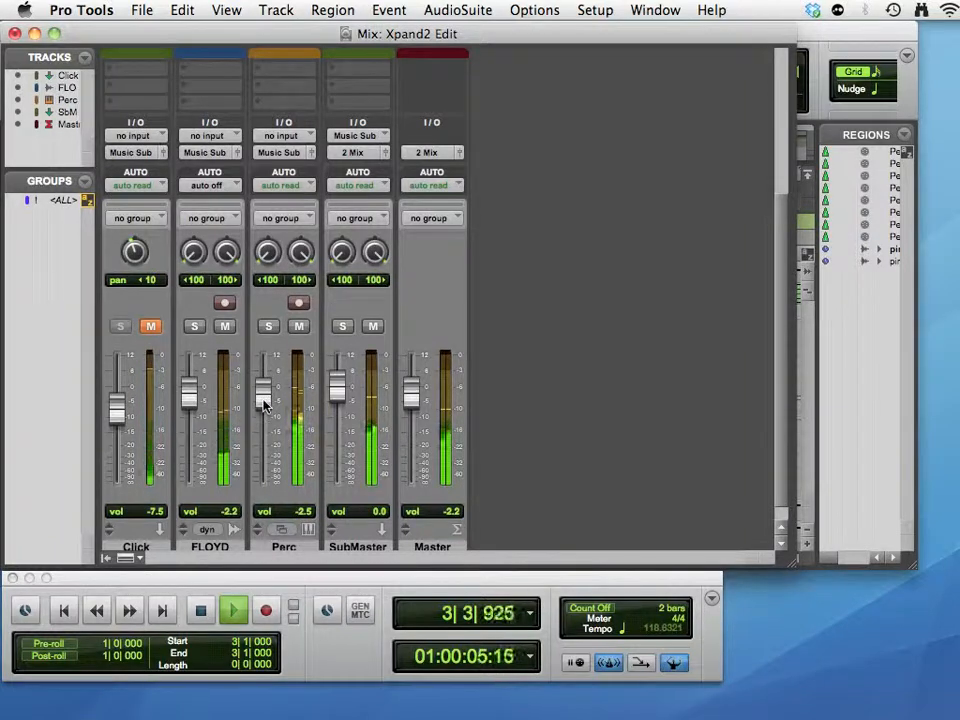
pyautogui.moveTo(263, 403); pyautogui.dragTo(270, 465)
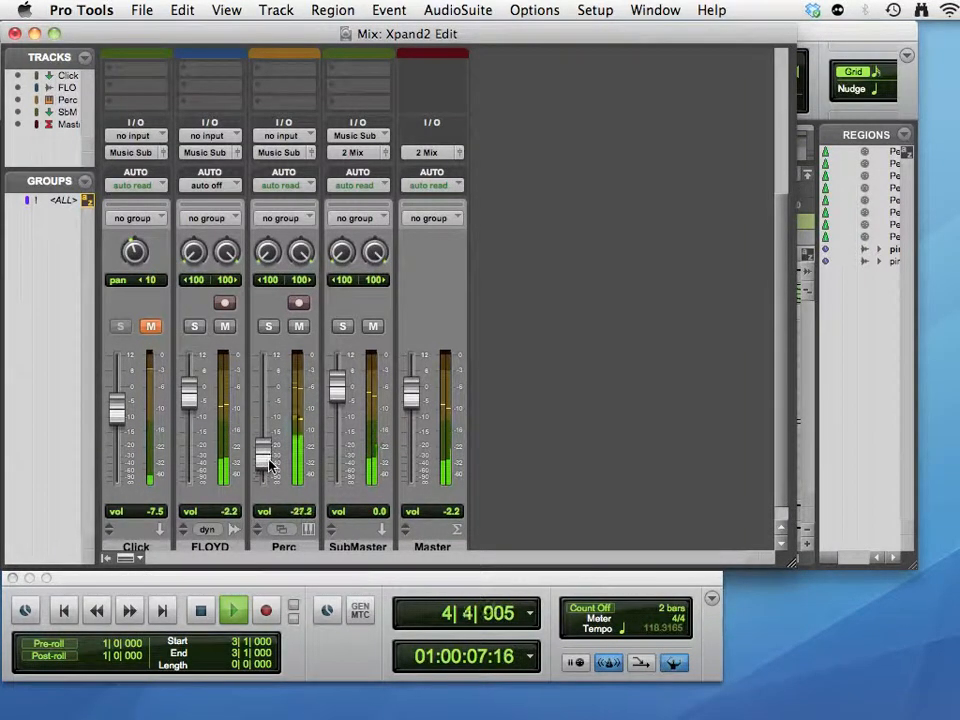
pyautogui.press('space')
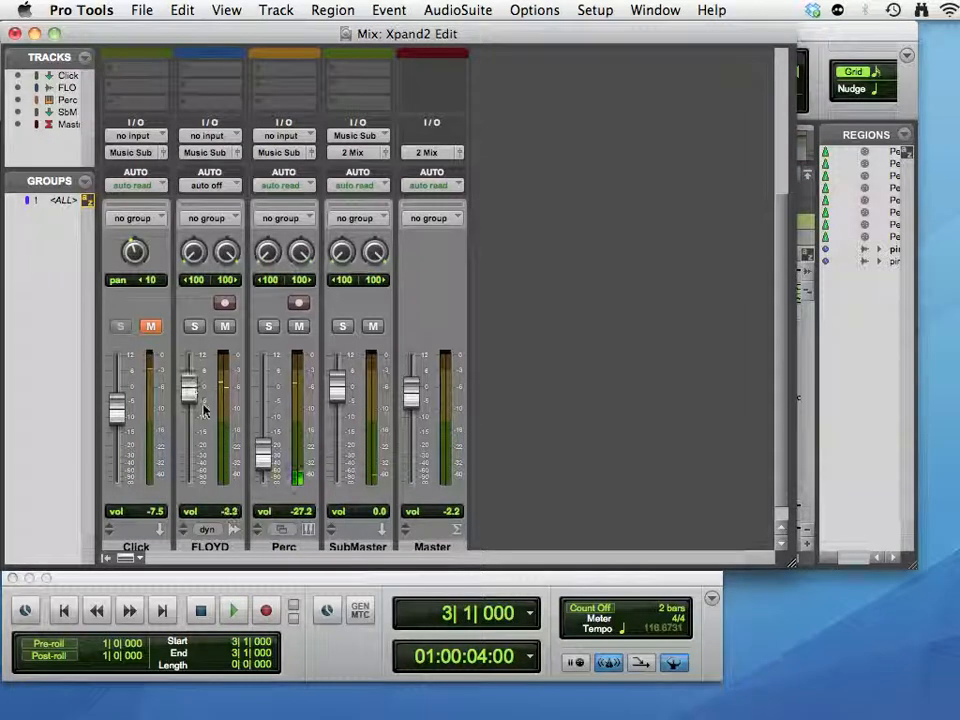
pyautogui.moveTo(261, 450); pyautogui.dragTo(261, 440)
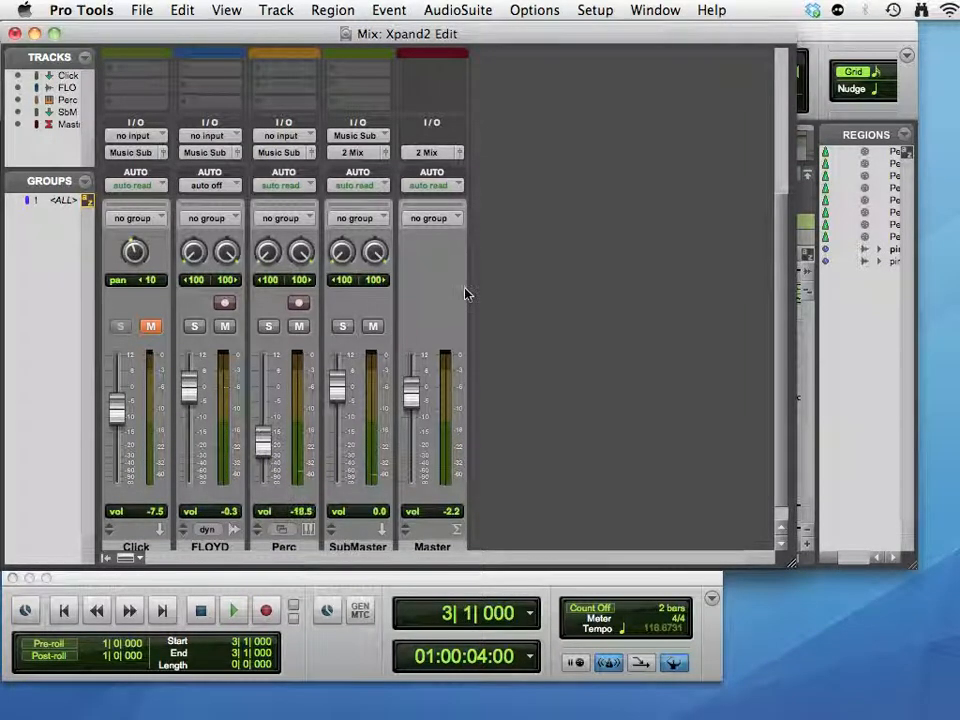
# Step: Reopen Xpand2 on the Perc track and look through its 08 Percussive presets without choosing another one
pyautogui.scroll(5, 465, 293)
pyautogui.click(300, 165)
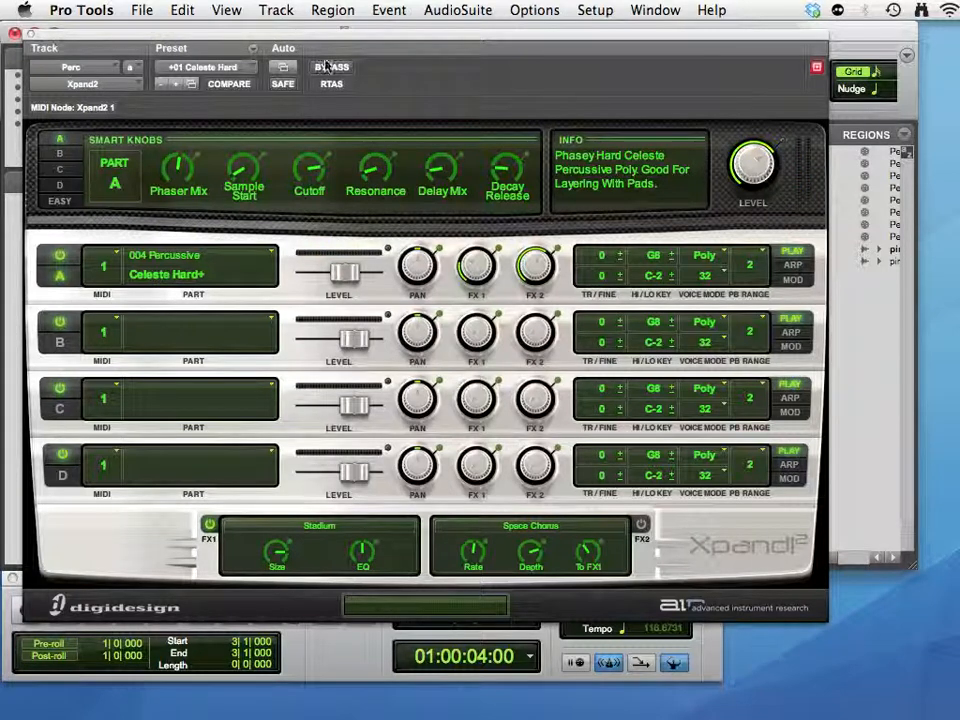
pyautogui.click(284, 33)
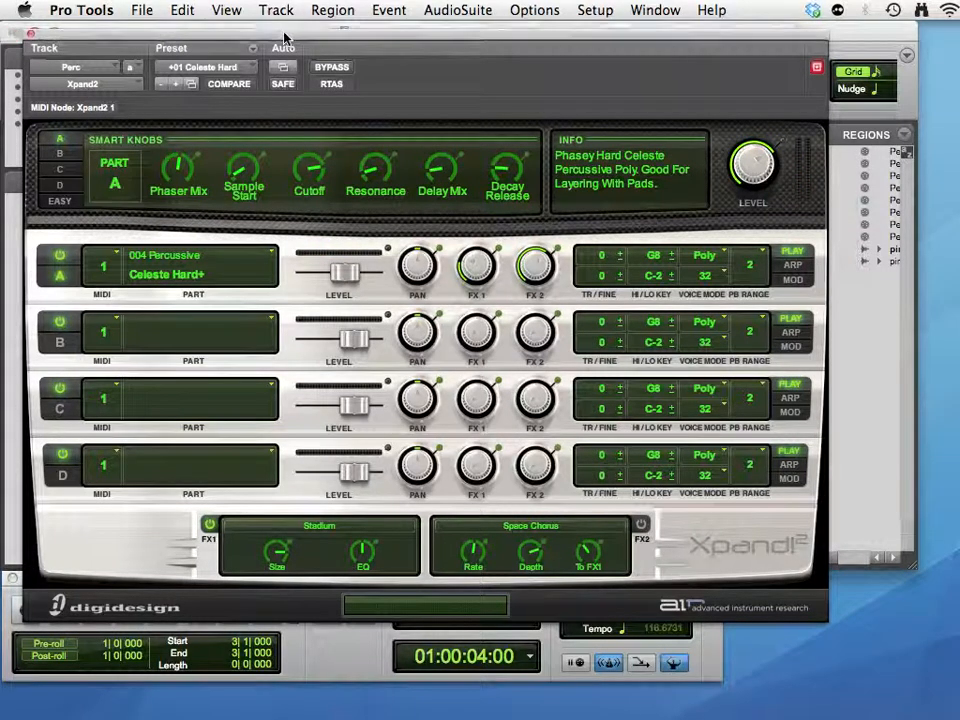
pyautogui.click(191, 88)
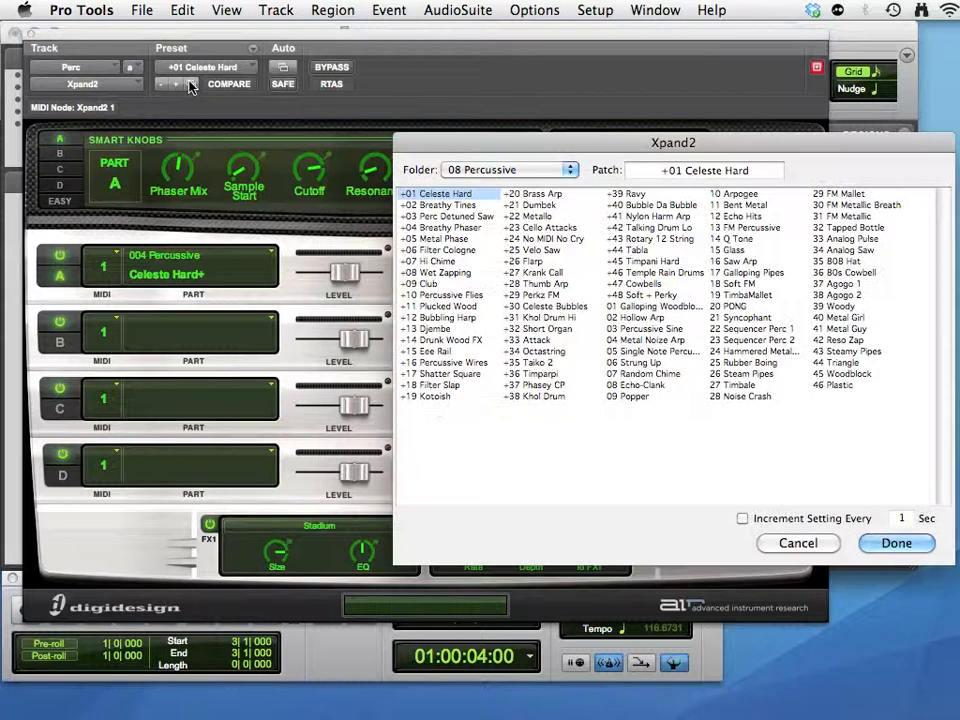
pyautogui.moveTo(463, 141); pyautogui.dragTo(356, 109)
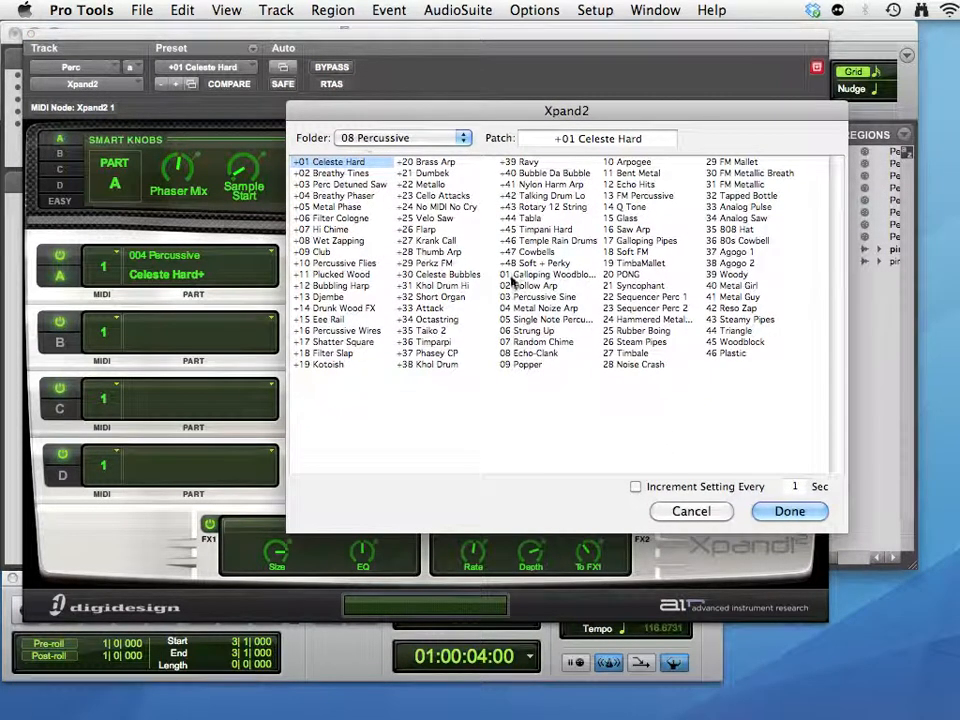
pyautogui.click(688, 513)
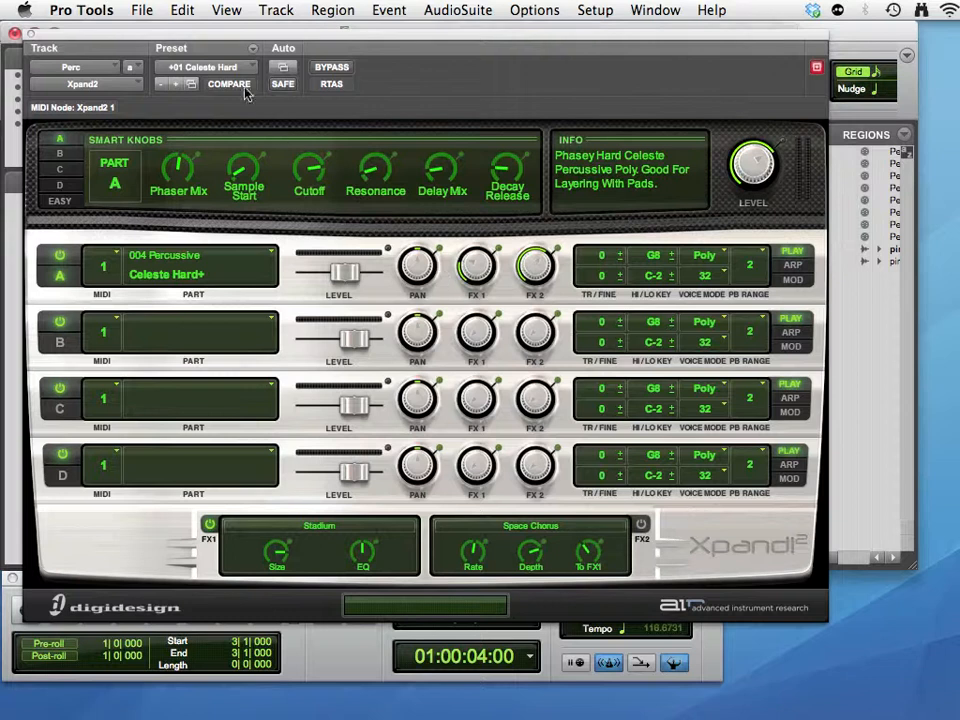
pyautogui.click(206, 68)
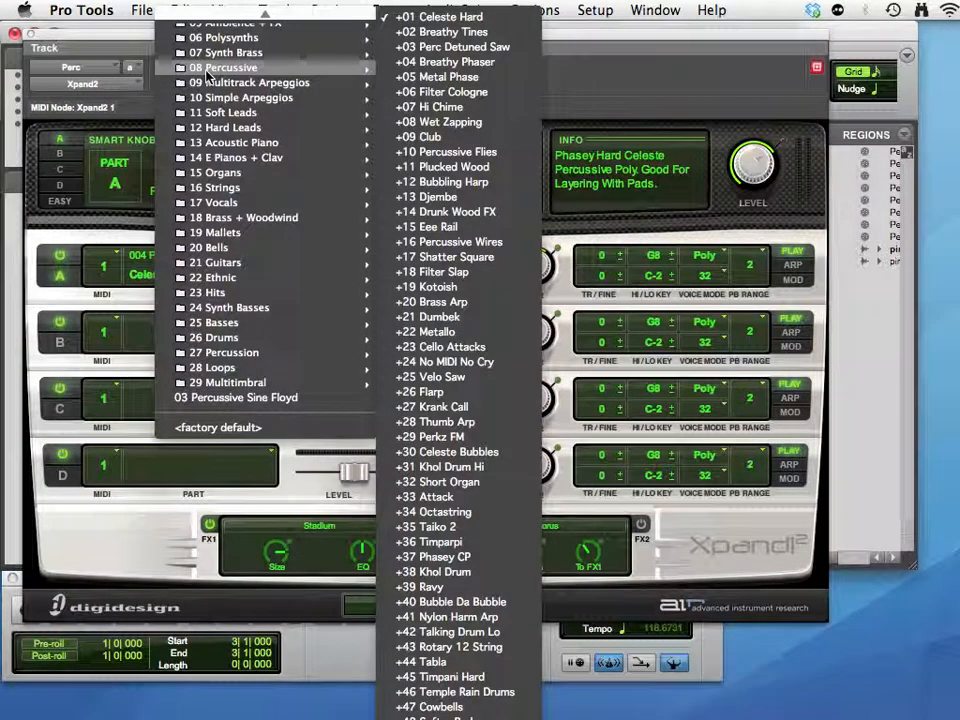
pyautogui.click(206, 71)
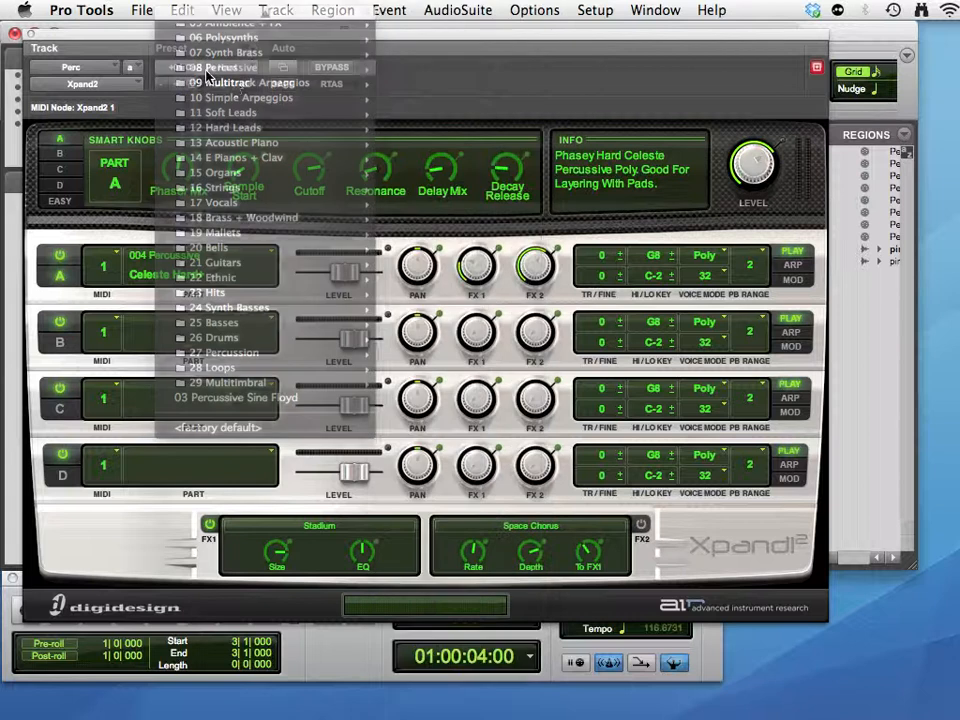
# Step: Try patches such as +45 Timpani Hard and 36 80s Cowbell in the 08 Percussive patch browser and cancel the choice
pyautogui.click(189, 85)
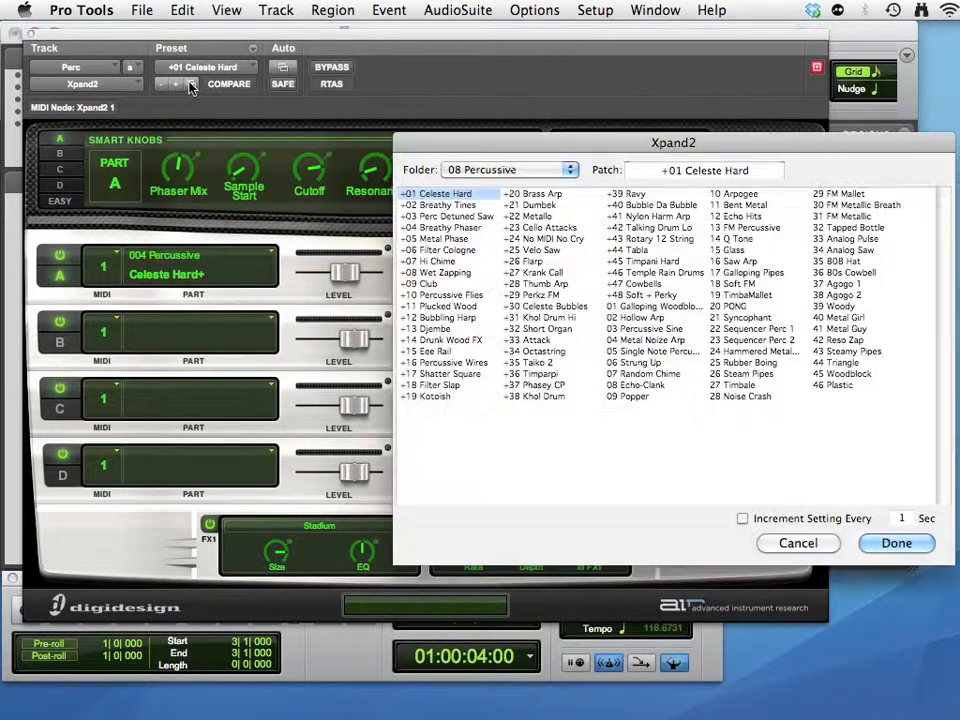
pyautogui.moveTo(515, 150); pyautogui.dragTo(397, 137)
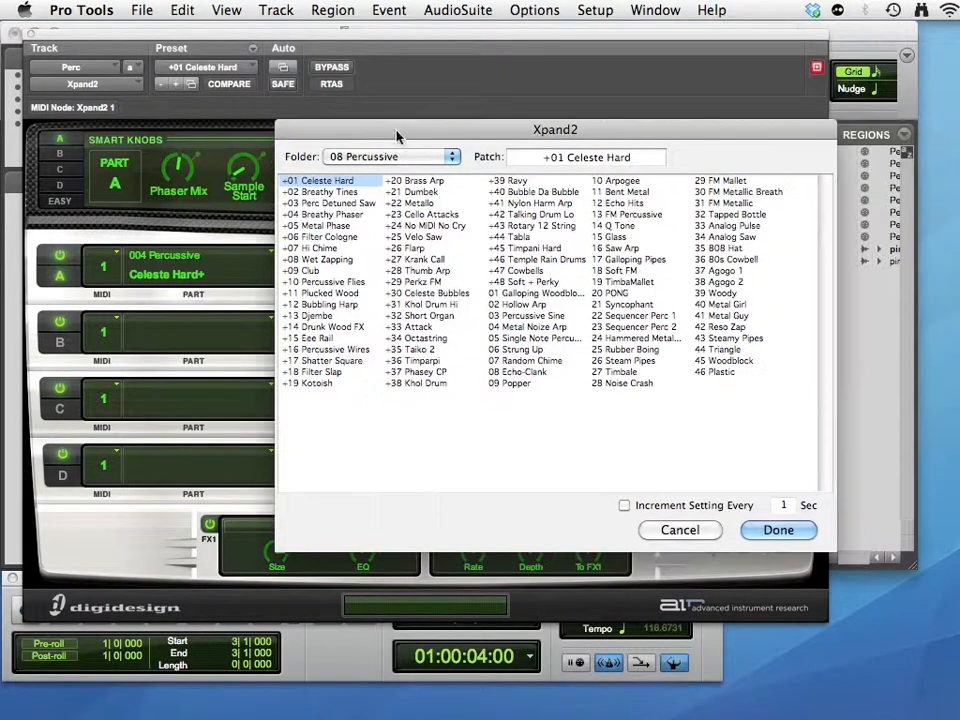
pyautogui.click(407, 248)
pyautogui.click(537, 250)
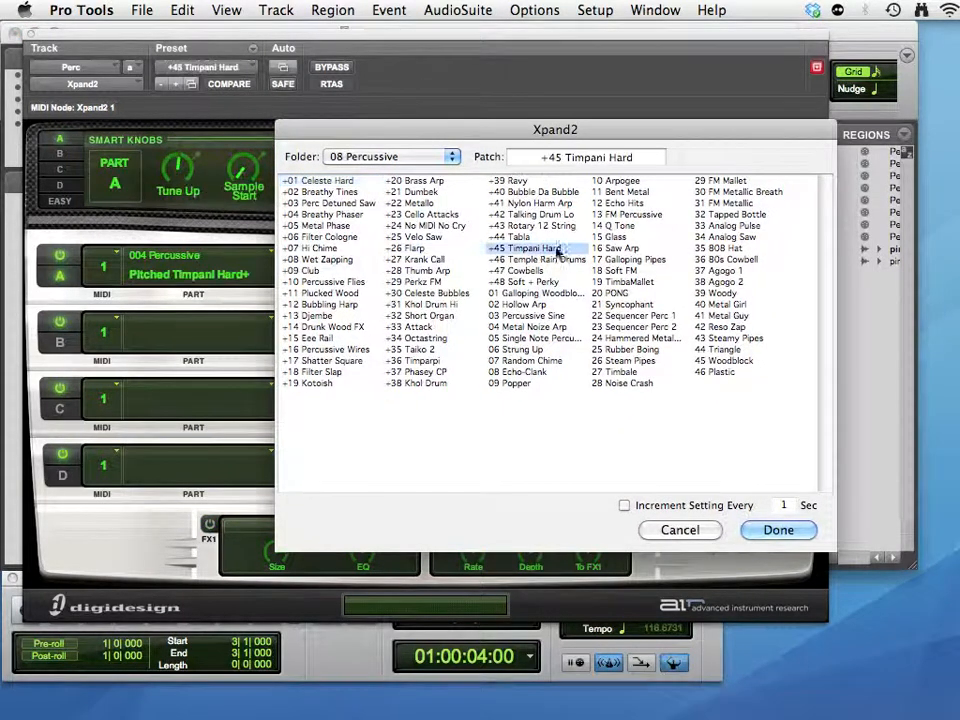
pyautogui.click(632, 259)
pyautogui.click(716, 260)
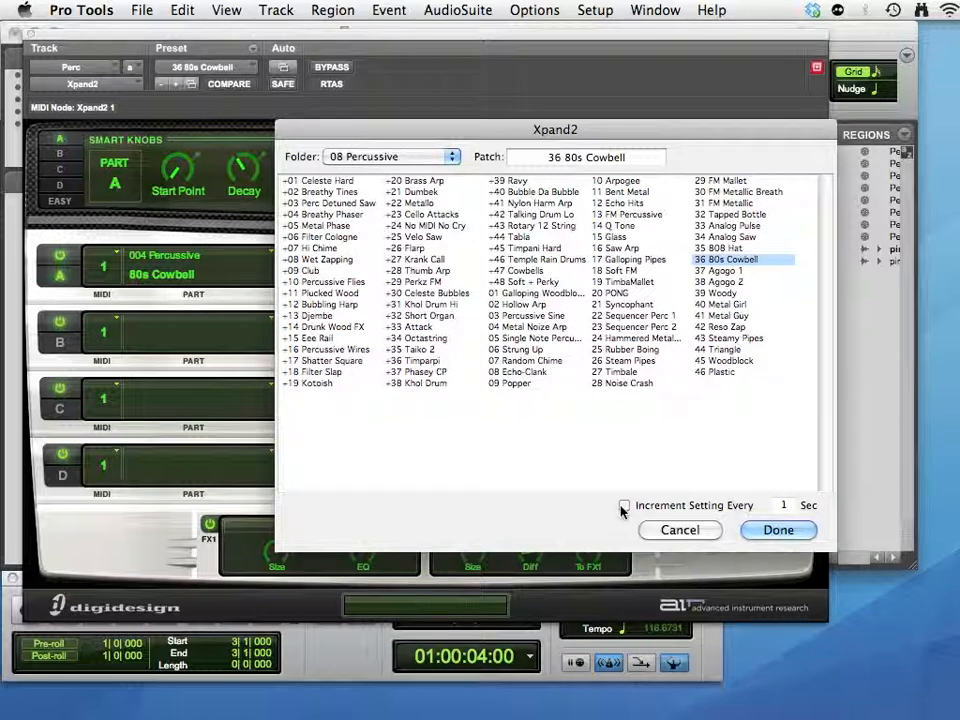
pyautogui.click(679, 531)
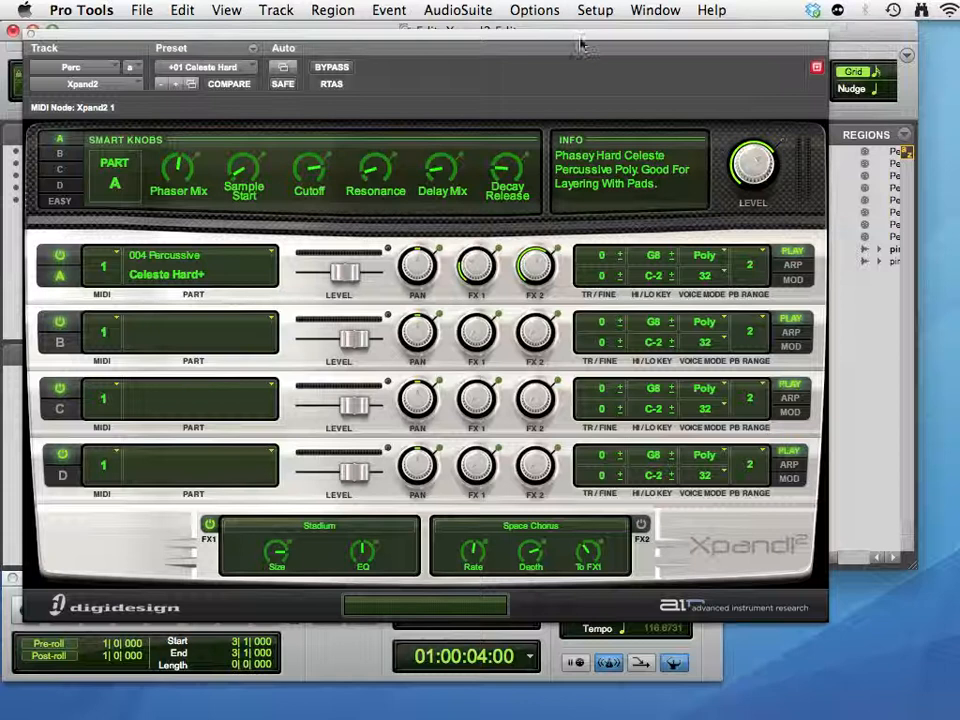
# Step: Move the Xpand2 window aside, enable loop playback and play bar 3|1 to 4|1 as a loop
pyautogui.moveTo(579, 39); pyautogui.dragTo(0, 6)
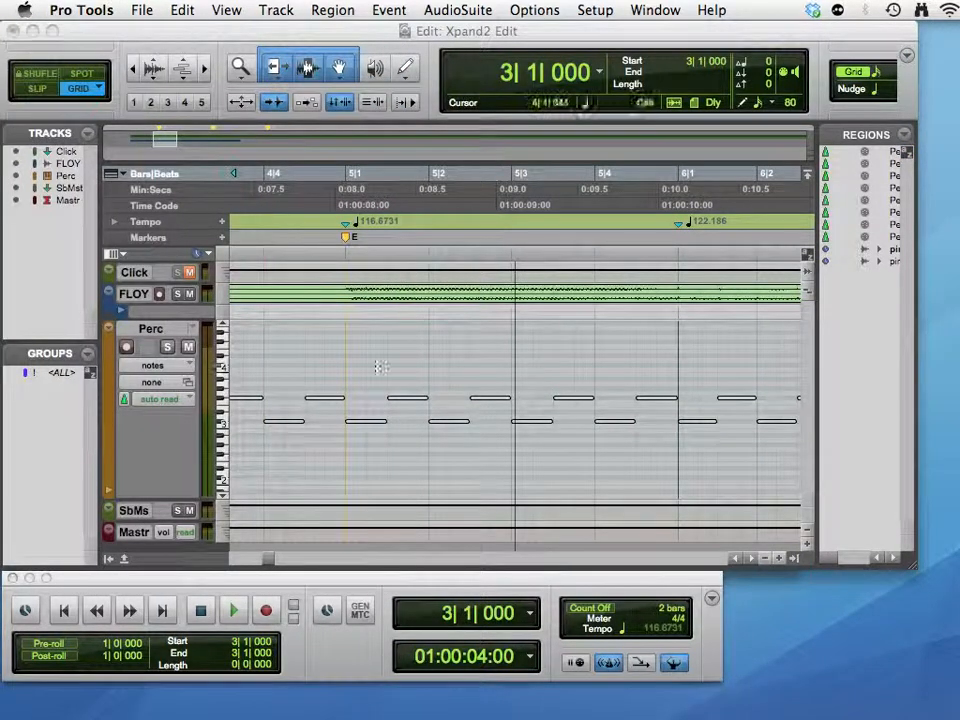
pyautogui.click(232, 612)
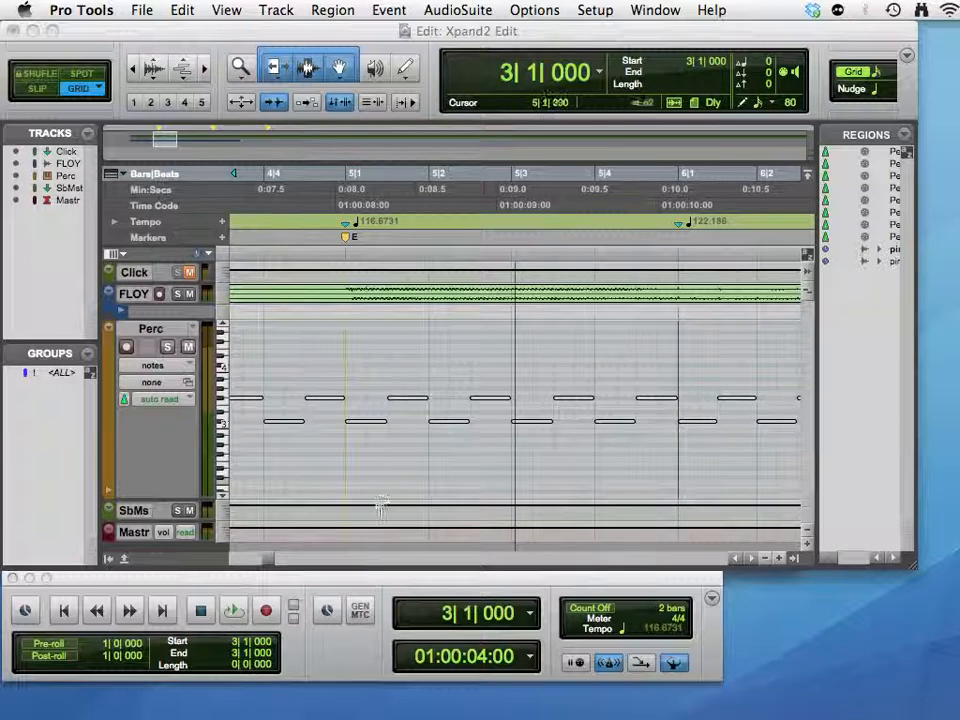
pyautogui.click(737, 558)
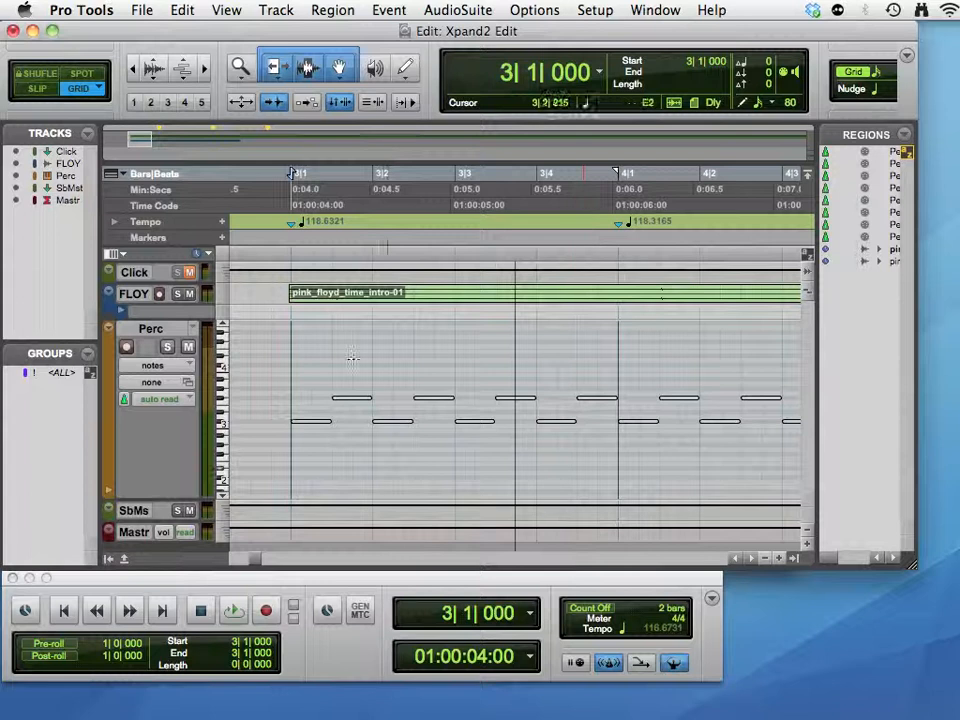
pyautogui.moveTo(291, 242); pyautogui.dragTo(623, 220)
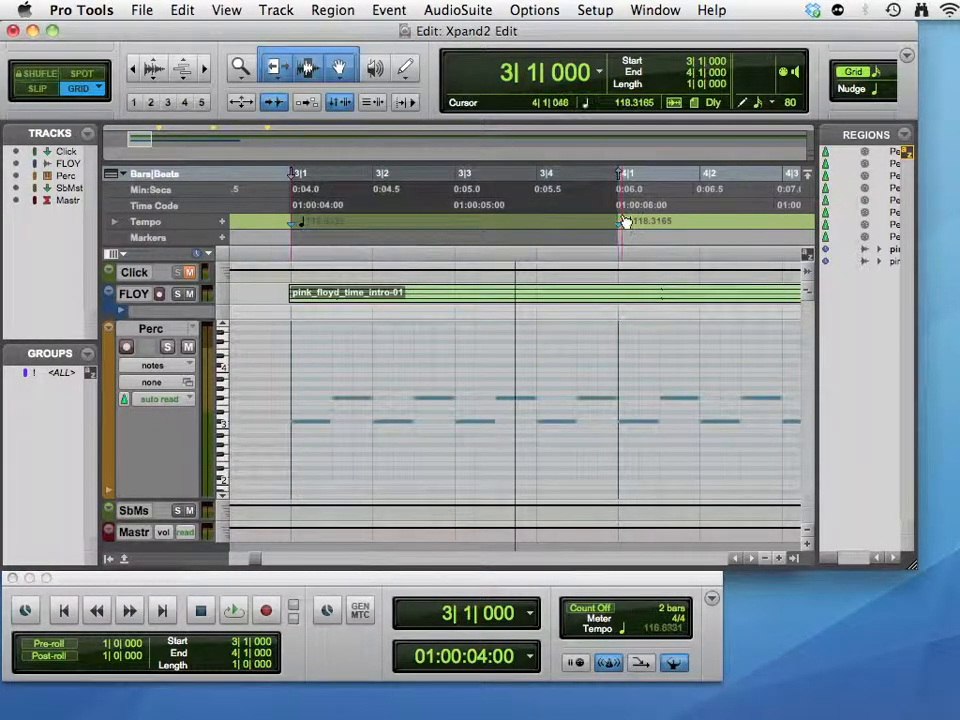
pyautogui.press('space')
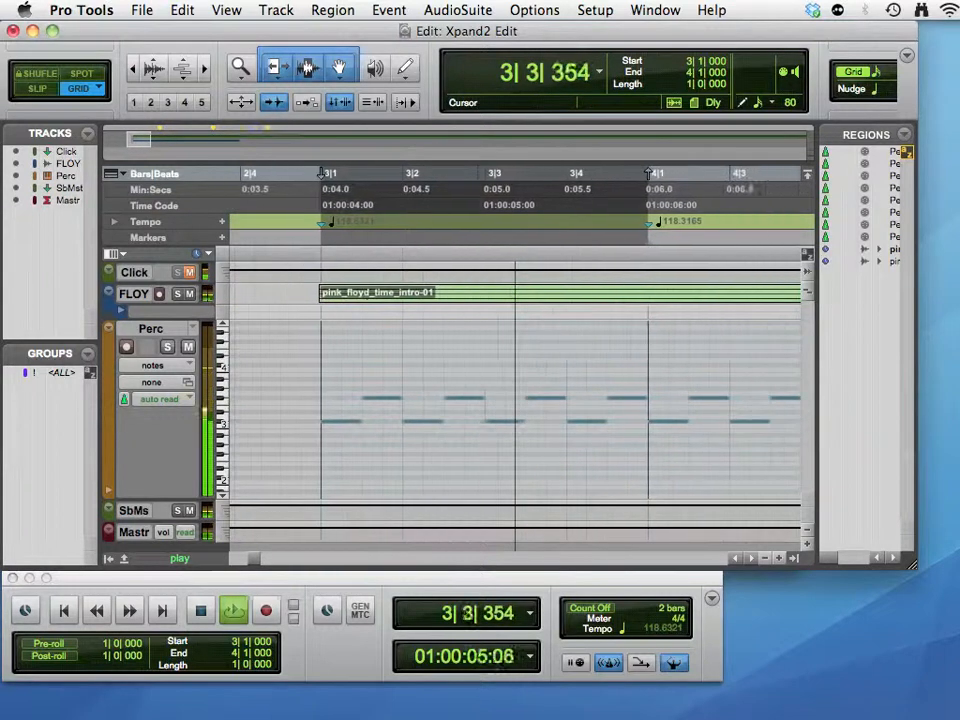
# Step: Bring Xpand2 back, audition the 08 Percussive patches with automatic increments every 2 seconds, and cancel the browser and stop playback
pyautogui.moveTo(0, 38); pyautogui.dragTo(710, 45)
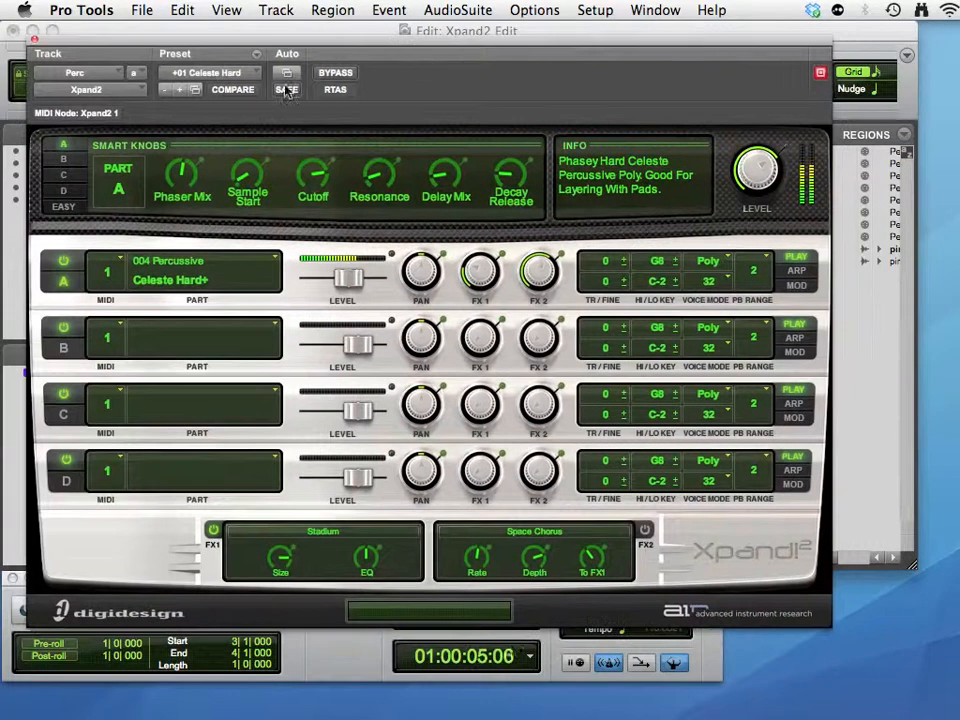
pyautogui.click(196, 90)
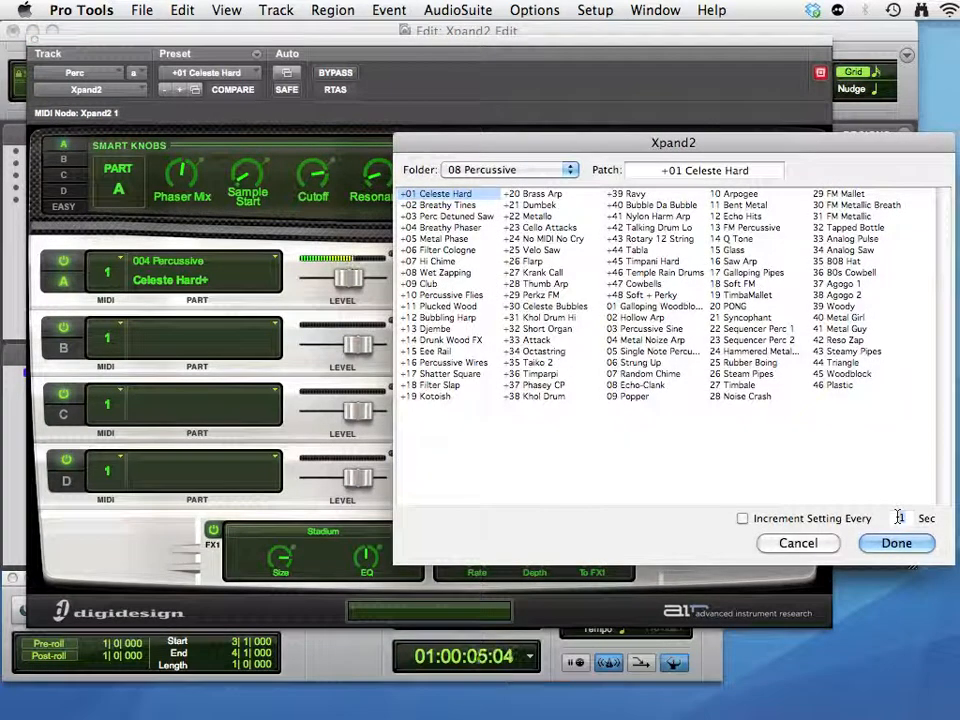
pyautogui.click(743, 519)
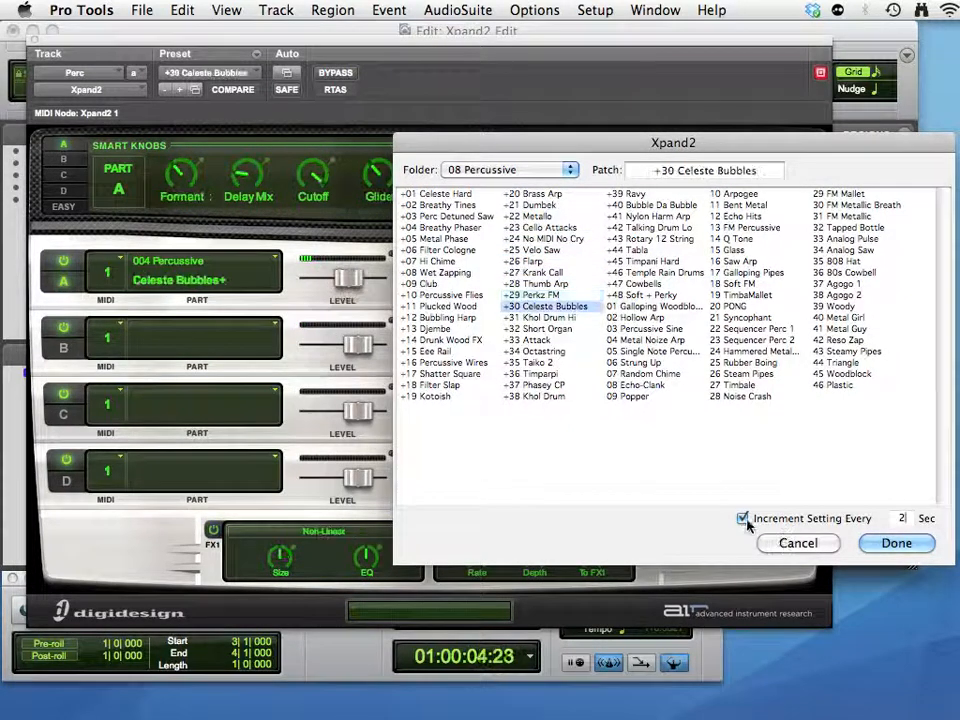
pyautogui.click(742, 519)
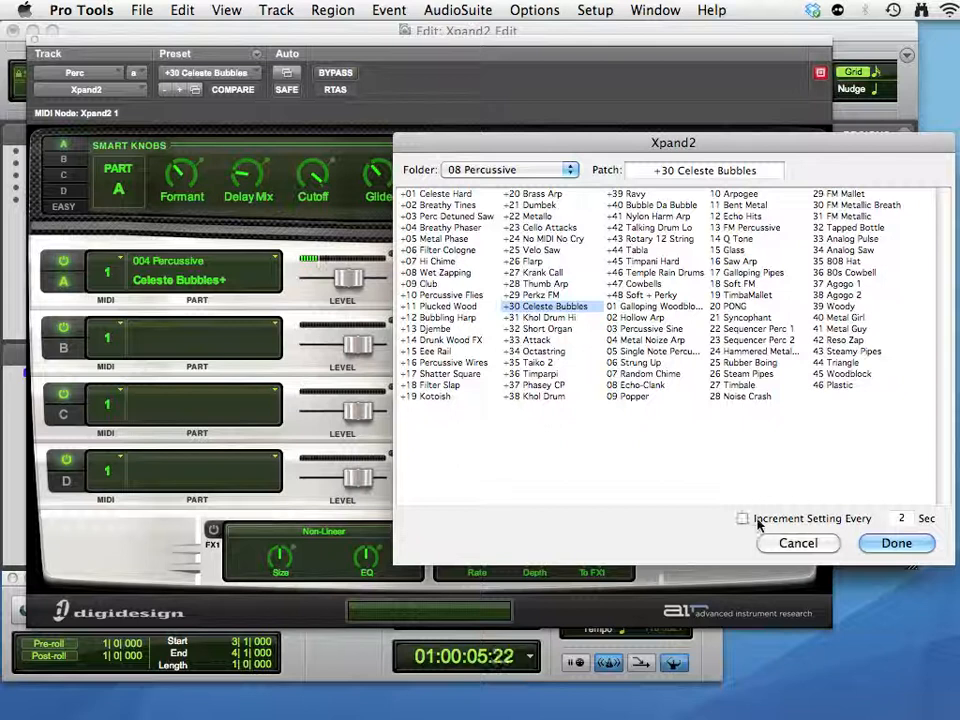
pyautogui.click(806, 545)
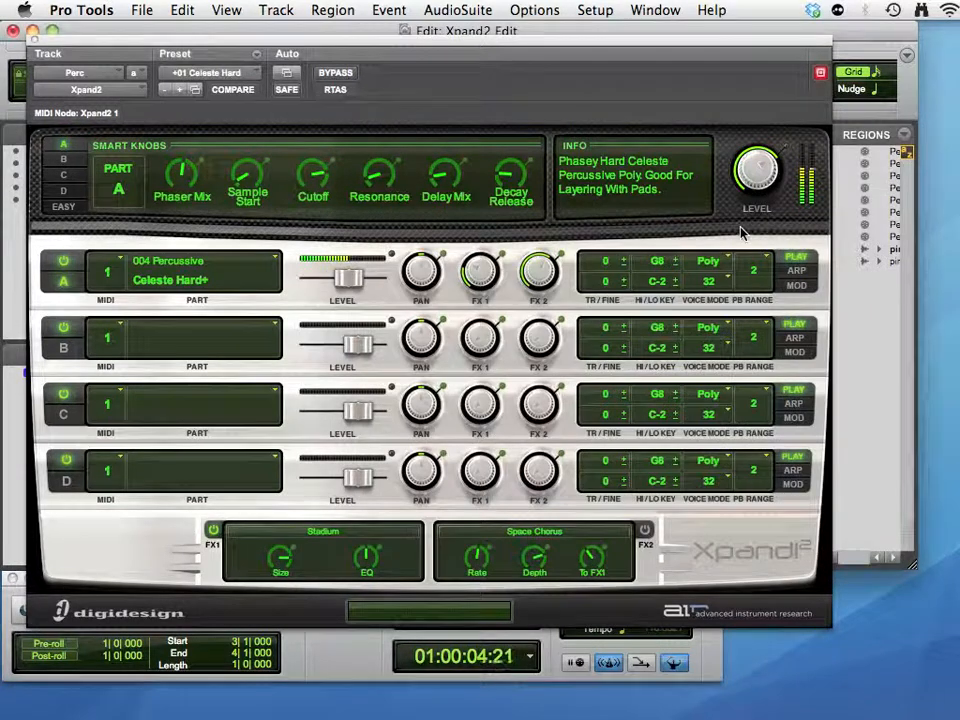
pyautogui.press('space')
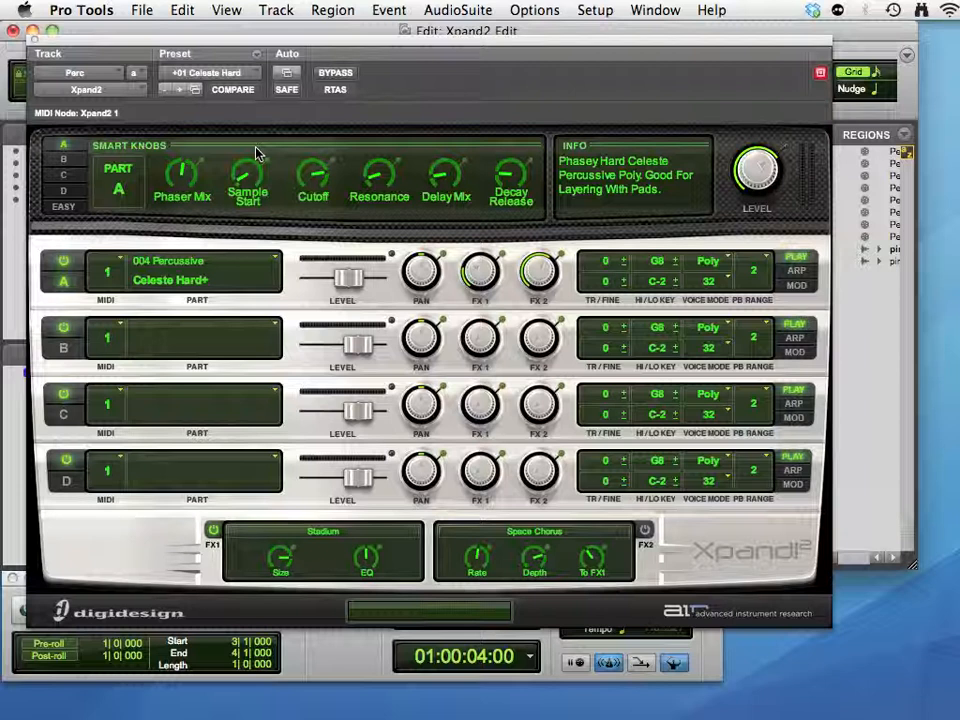
# Step: Load the 03 Percussive Sine patch from the 08 Percussive folder into Xpand2
pyautogui.click(238, 76)
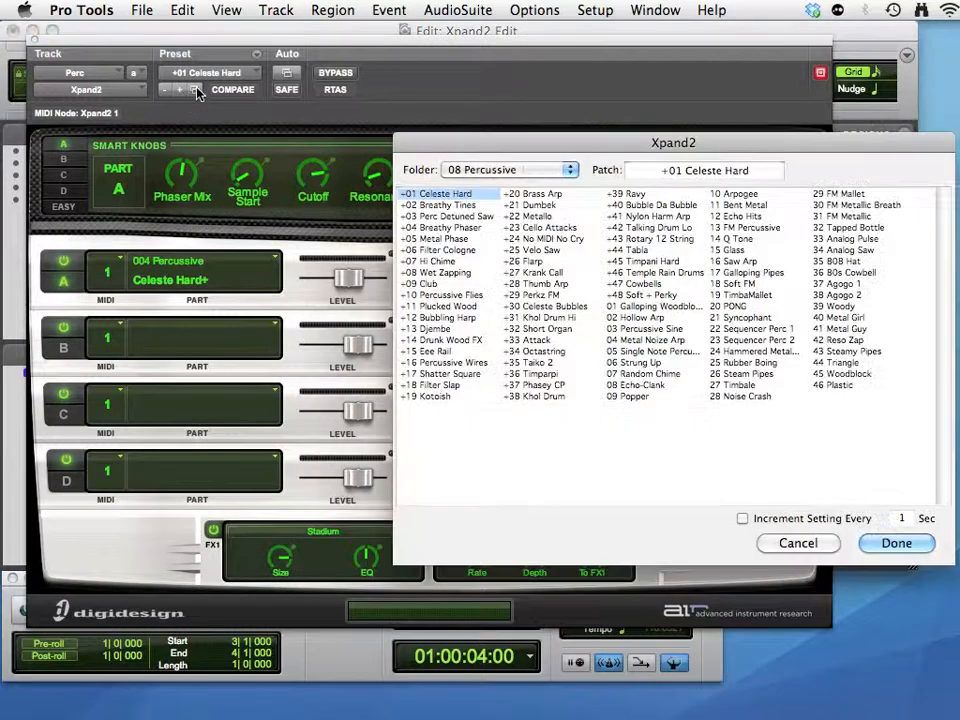
pyautogui.click(650, 329)
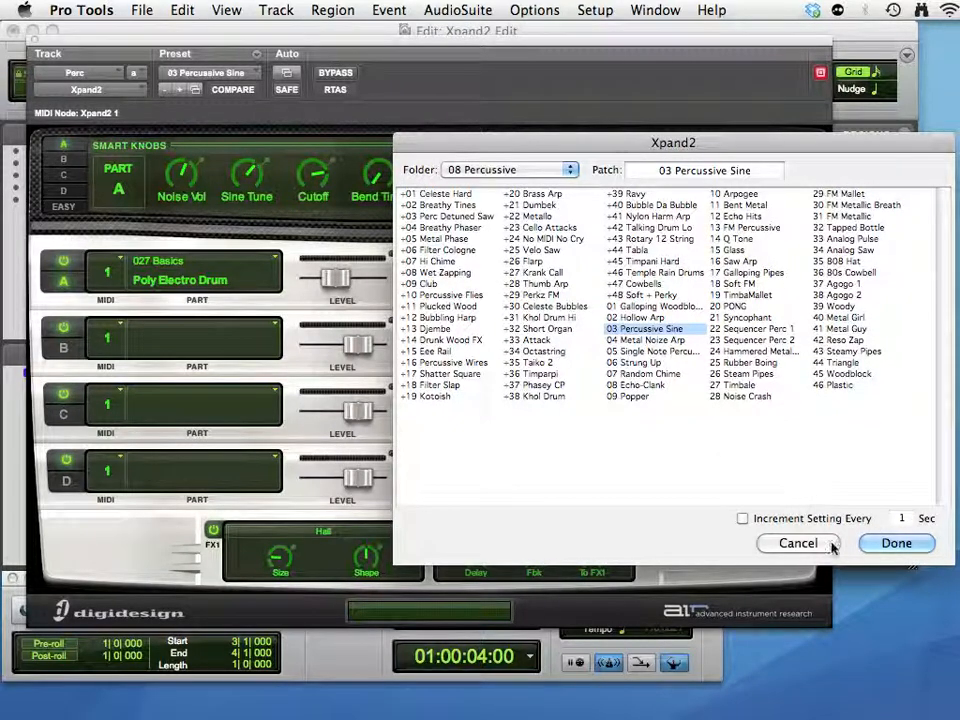
pyautogui.click(896, 544)
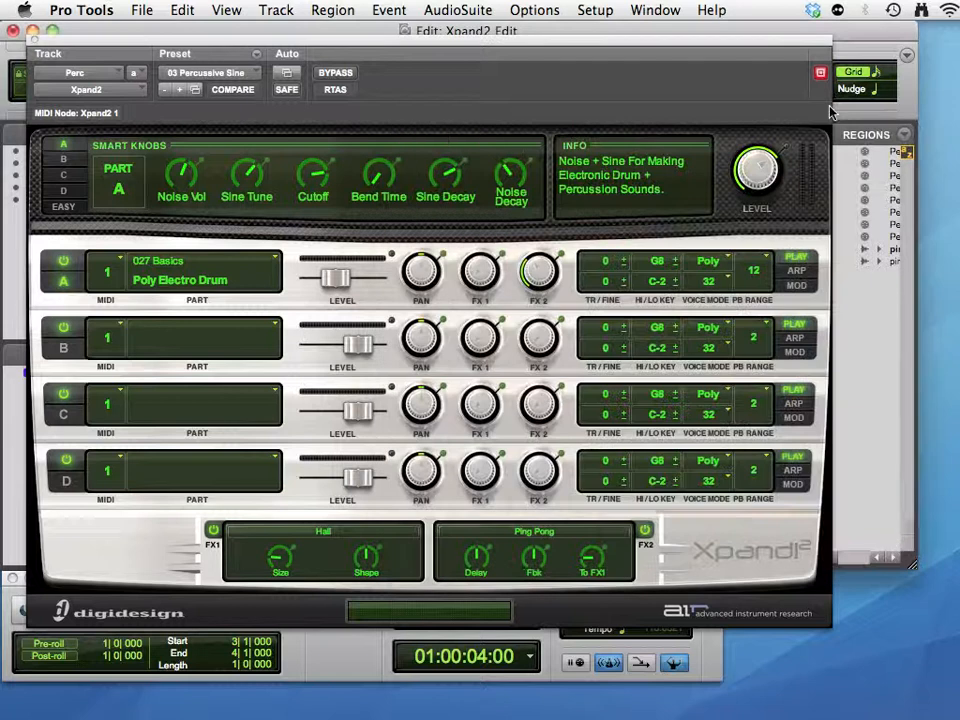
# Step: Play the loop, move the Xpand2 window aside and raise the Perc track's fader to -1.6 dB in the Mix window
pyautogui.press('space')
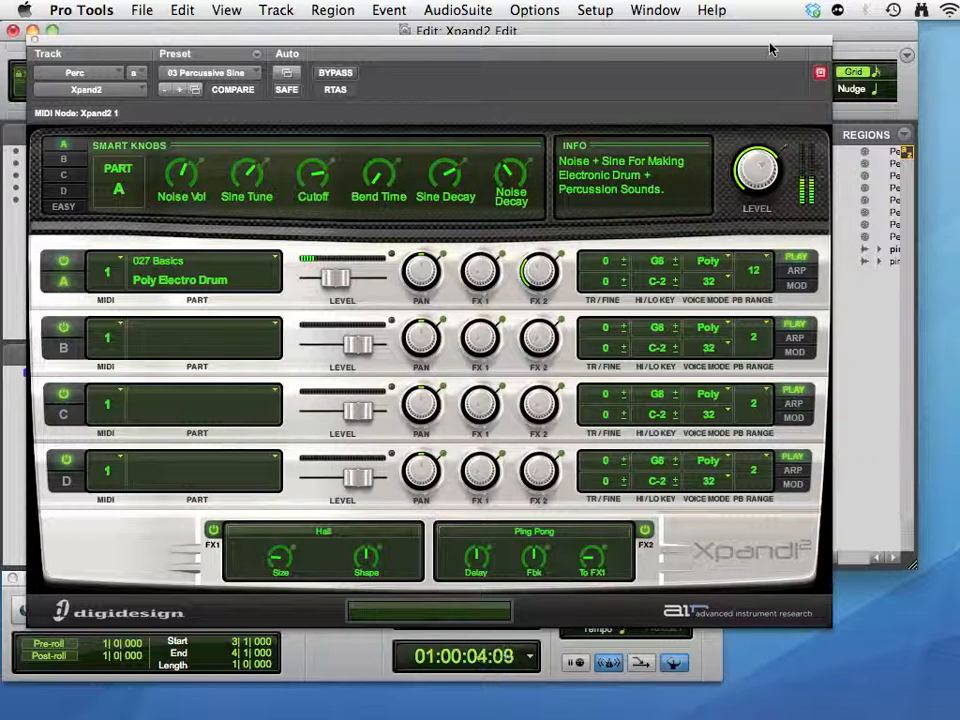
pyautogui.moveTo(770, 42); pyautogui.dragTo(0, 8)
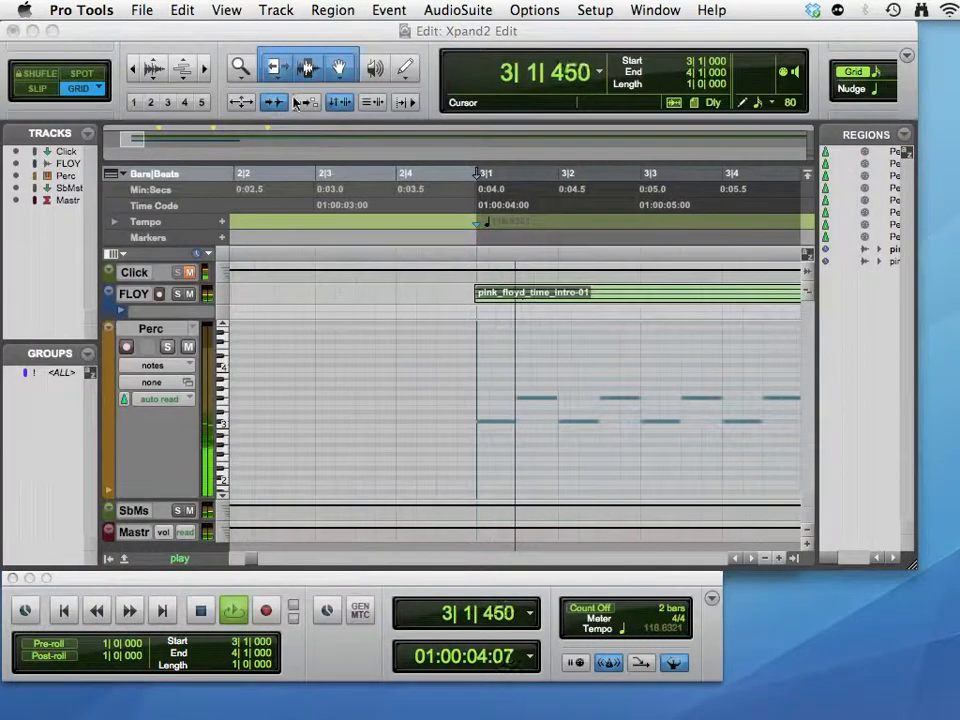
pyautogui.press('super+equal')
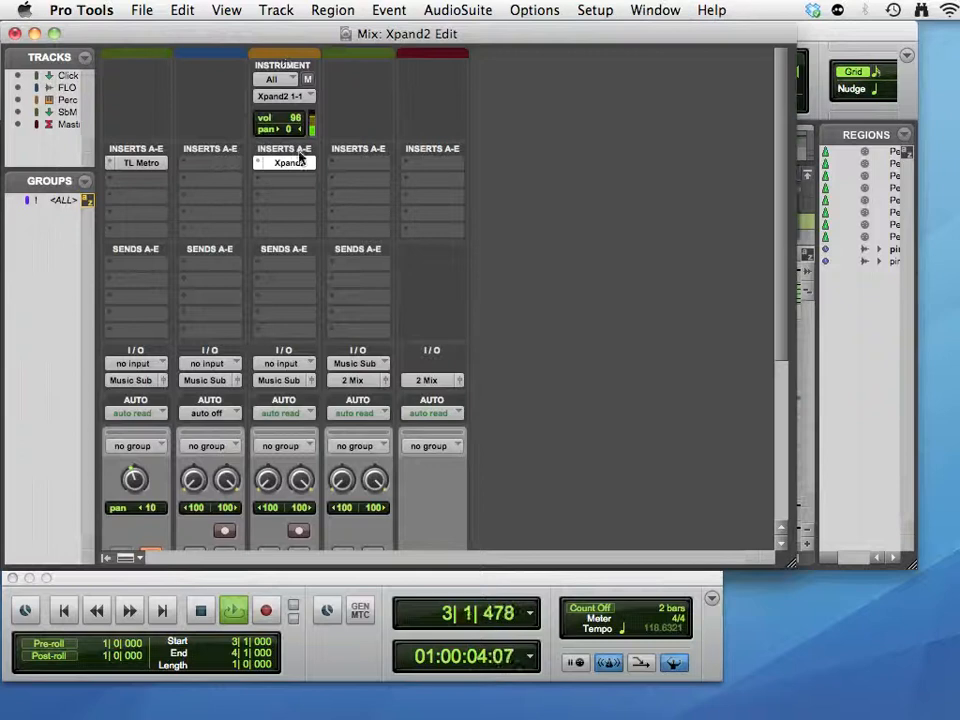
pyautogui.scroll(-5, 182, 122)
pyautogui.moveTo(270, 416); pyautogui.dragTo(262, 376)
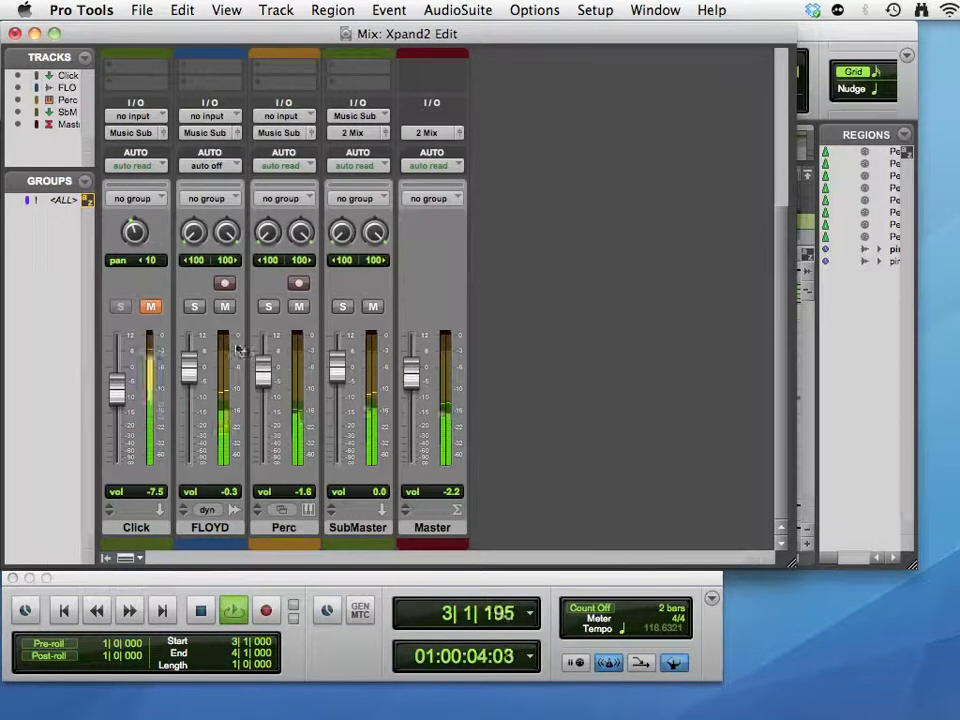
# Step: Mute the FLOYD track, stop playback and bring the Xpand2 window back into view
pyautogui.click(225, 307)
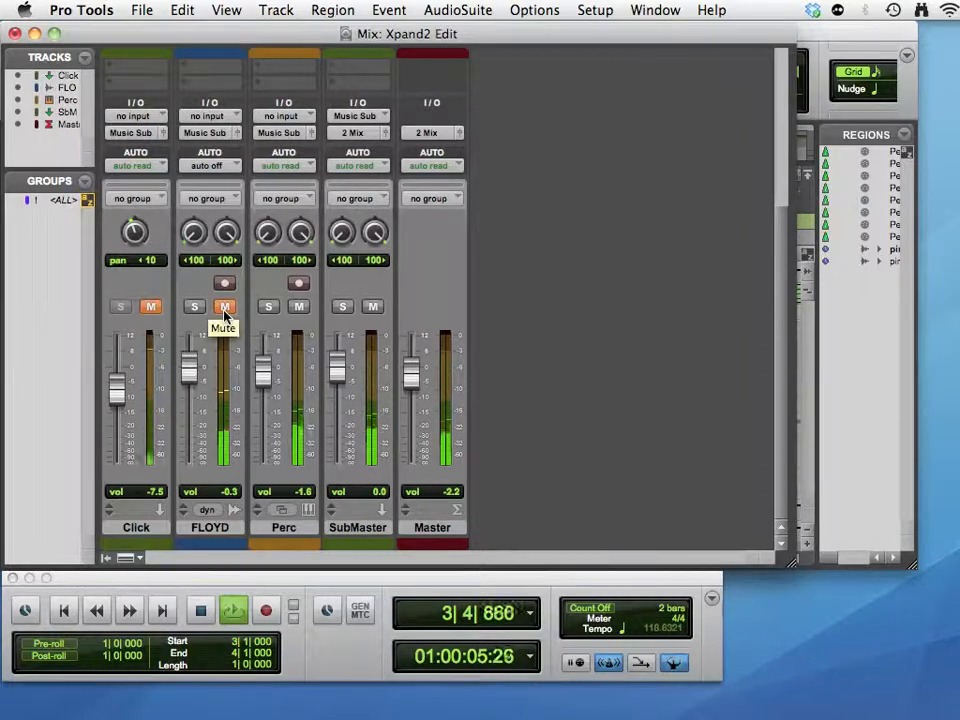
pyautogui.press('space')
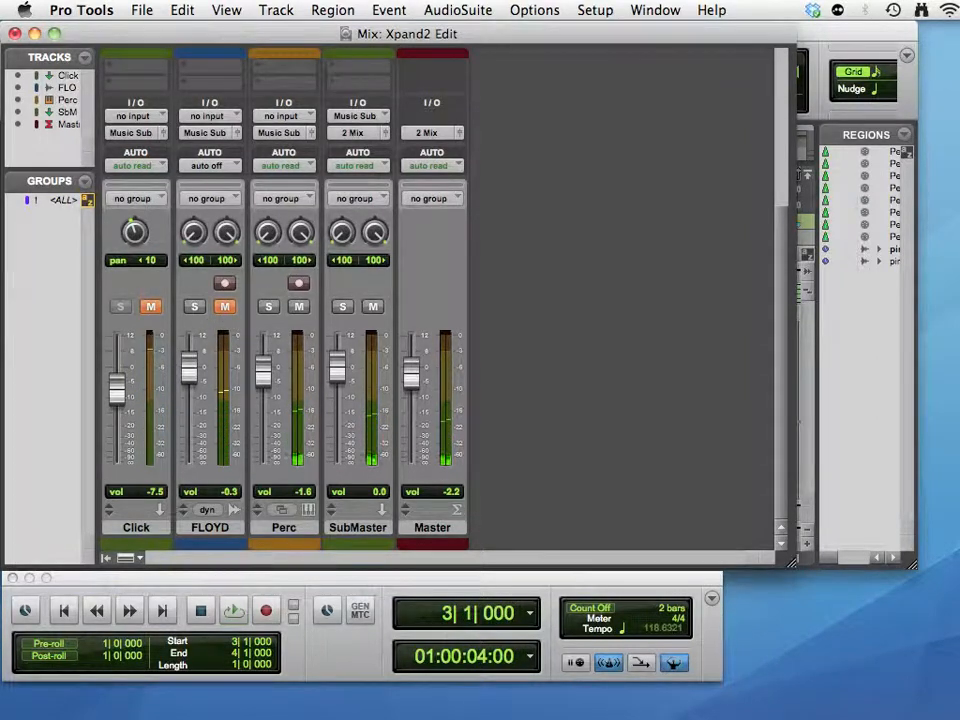
pyautogui.press('super+=')
pyautogui.moveTo(0, 92); pyautogui.dragTo(640, 64)
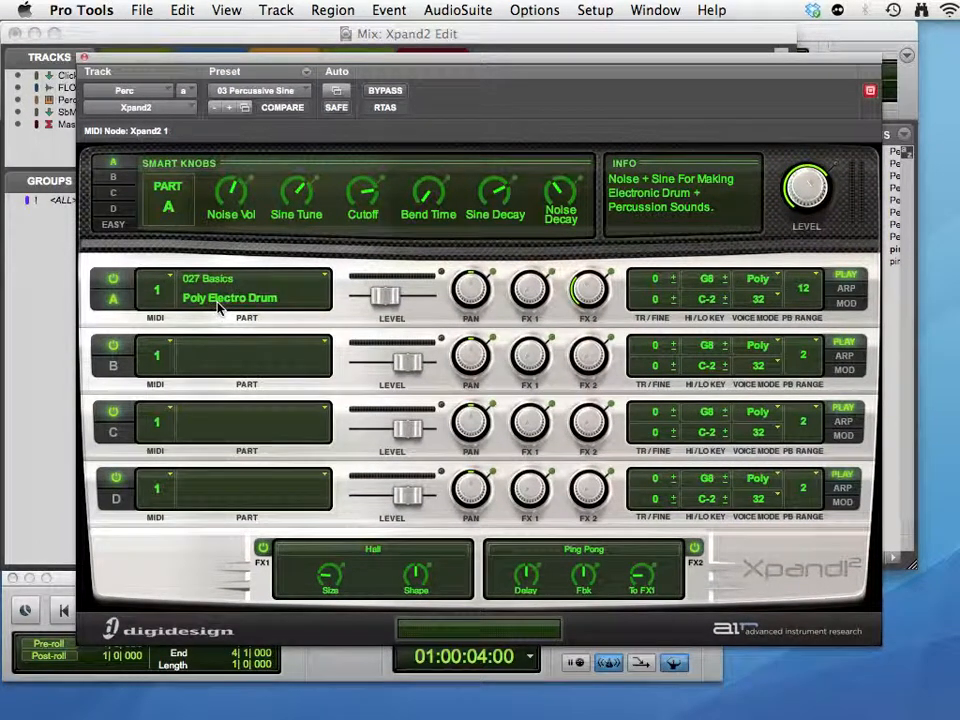
# Step: Turn off Xpand2 parts B, C and D, take part A's FX 2 amount all the way down, and listen to the dry sound
pyautogui.click(114, 347)
pyautogui.click(114, 411)
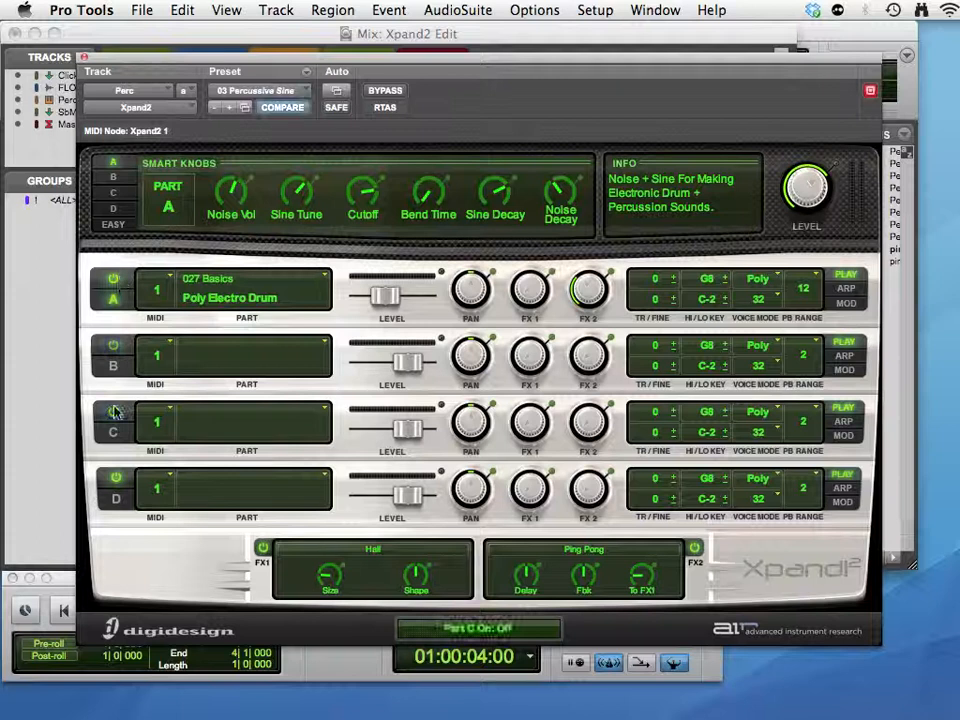
pyautogui.click(114, 480)
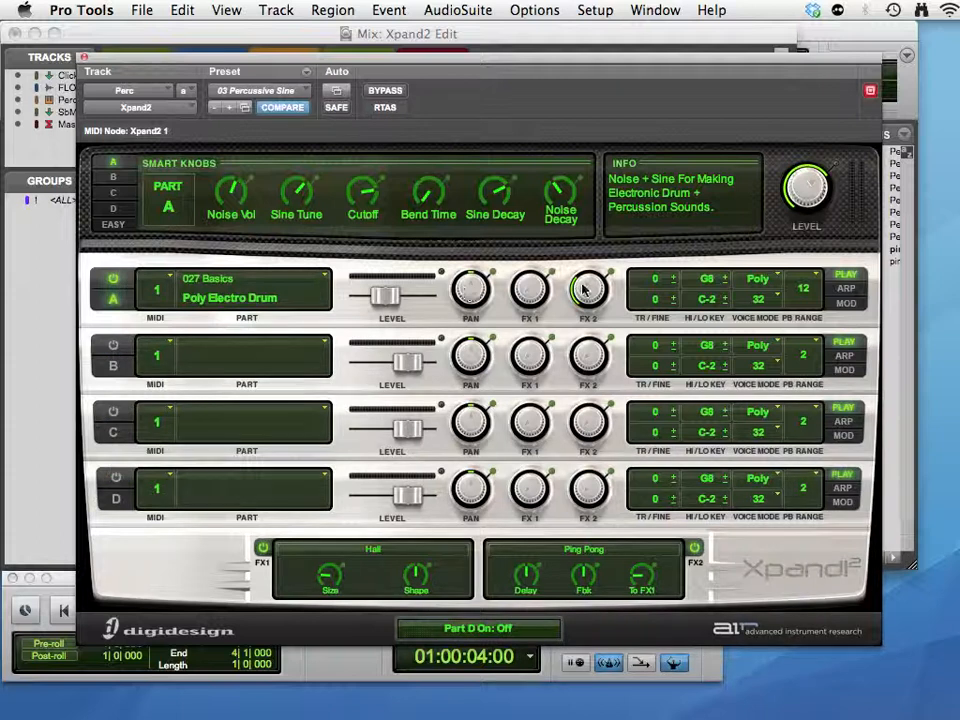
pyautogui.moveTo(579, 283); pyautogui.dragTo(612, 408)
pyautogui.press('space')
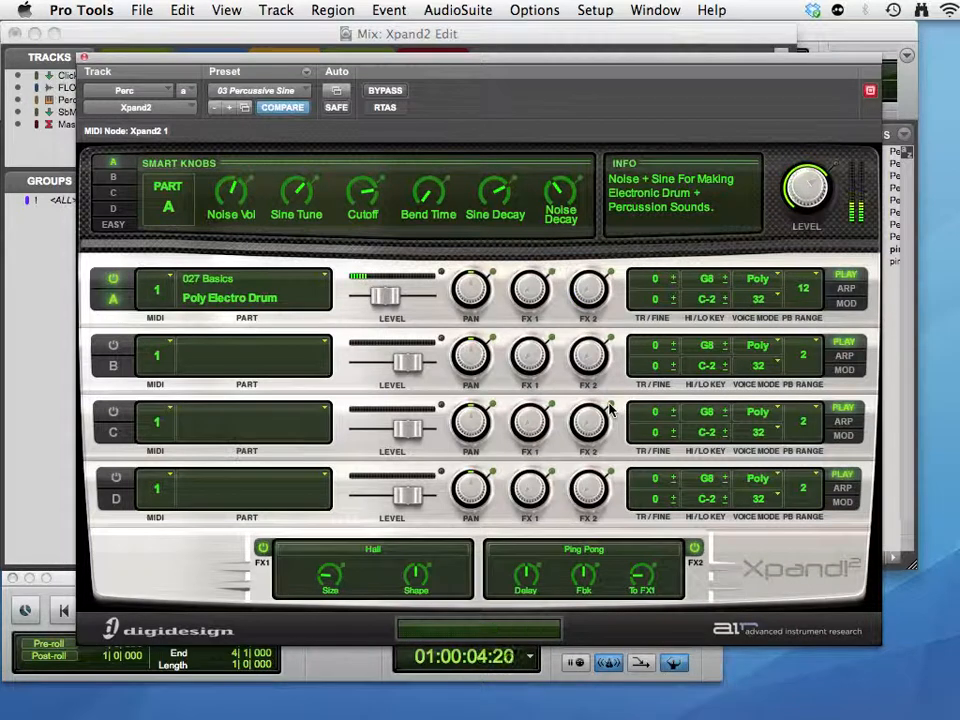
pyautogui.press('space')
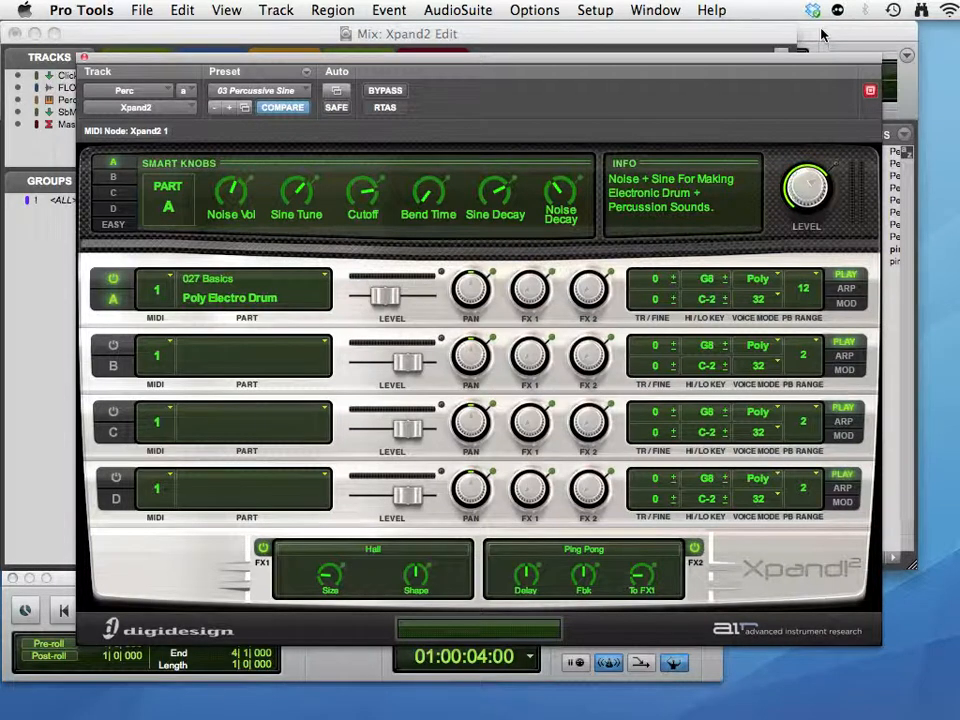
# Step: Show the Edit window with Xpand2 moved aside and zoom the timeline out to display all the Perc track's notes
pyautogui.press('super+equal')
pyautogui.moveTo(680, 61); pyautogui.dragTo(0, 8)
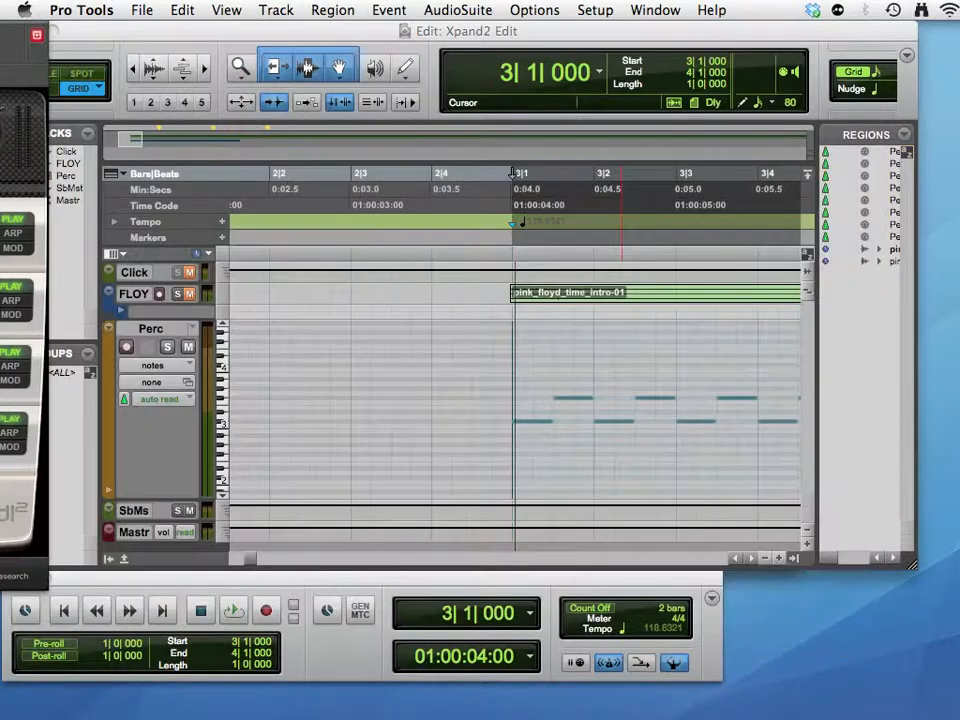
pyautogui.click(542, 385)
pyautogui.press('super+bracketright')
pyautogui.press('super+bracketright')
pyautogui.press('super+bracketright')
pyautogui.press('super+bracketright')
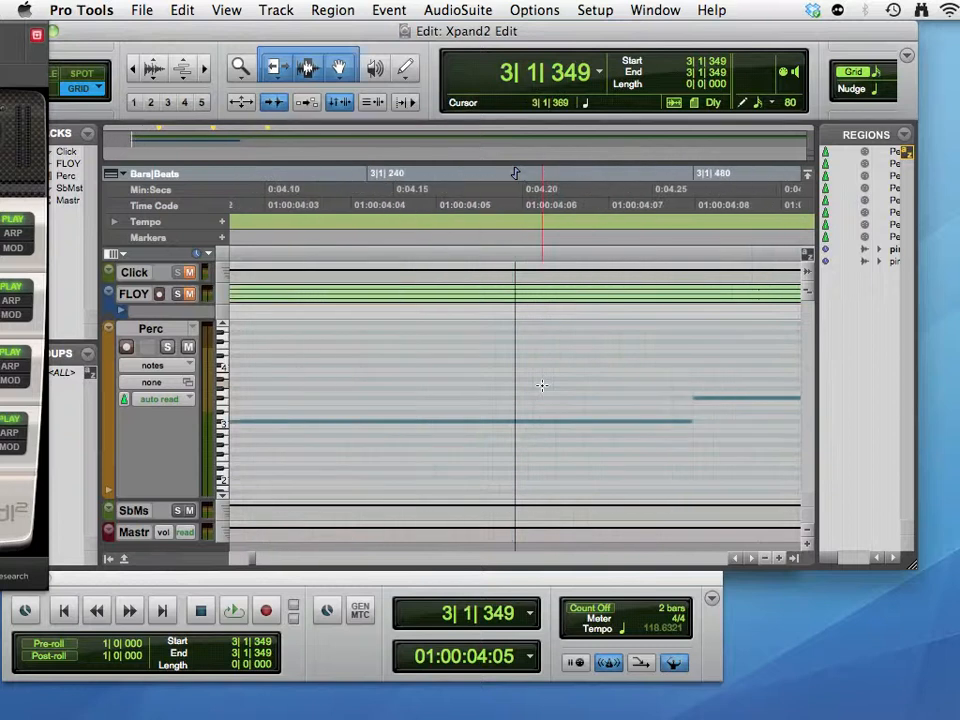
pyautogui.press('super+bracketleft')
pyautogui.press('super+bracketleft')
pyautogui.press('super+bracketleft')
pyautogui.press('super+bracketleft')
pyautogui.press('super+bracketleft')
pyautogui.press('super+bracketleft')
pyautogui.press('super+bracketleft')
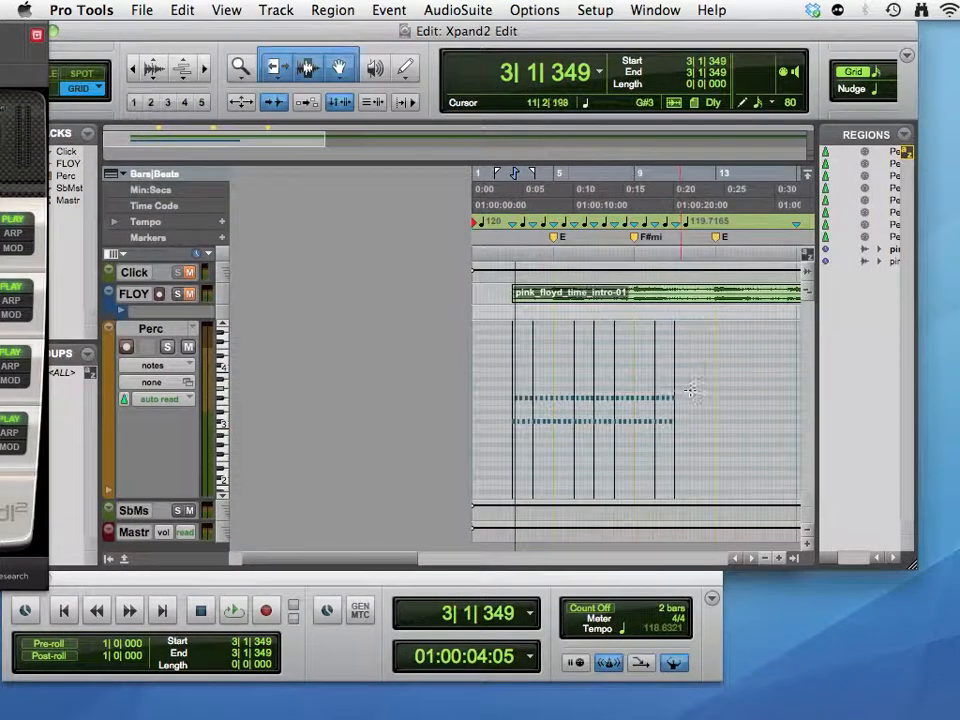
# Step: Set the duration of all MIDI notes on the Perc track to 0|240 with Change Duration, and play the result
pyautogui.moveTo(705, 365); pyautogui.dragTo(478, 446)
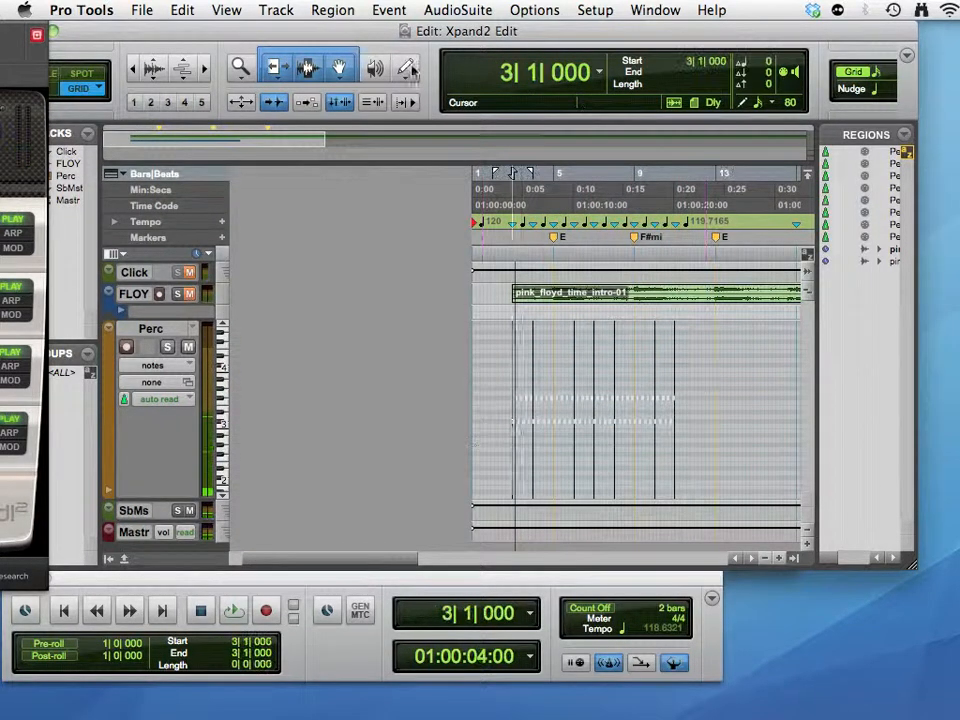
pyautogui.click(391, 8)
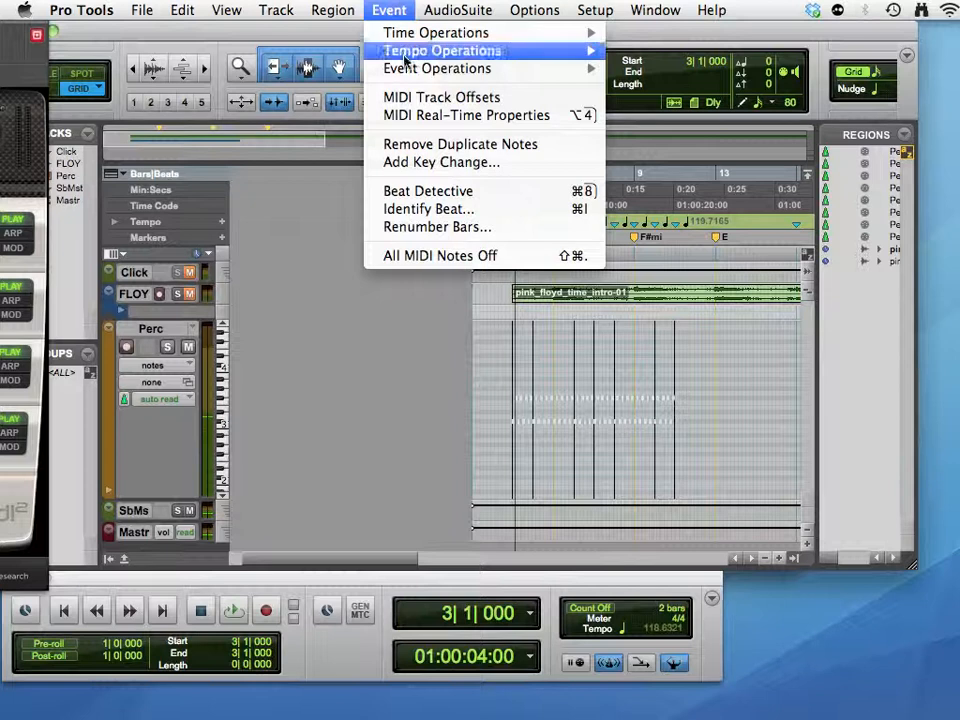
pyautogui.moveTo(580, 70)
pyautogui.click(632, 135)
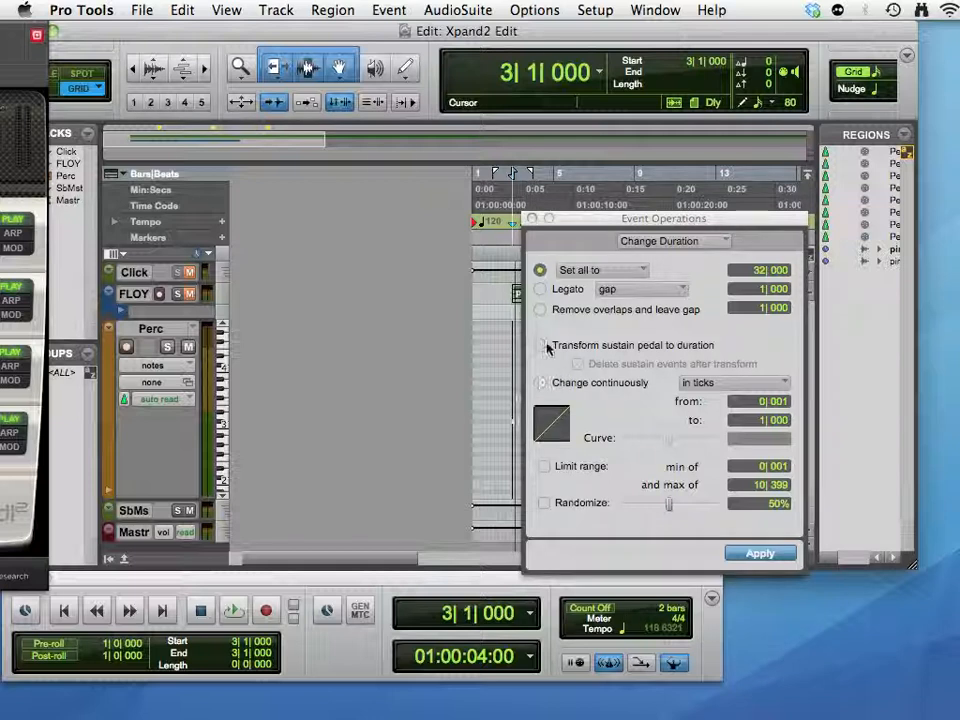
pyautogui.click(757, 272)
pyautogui.write('0')
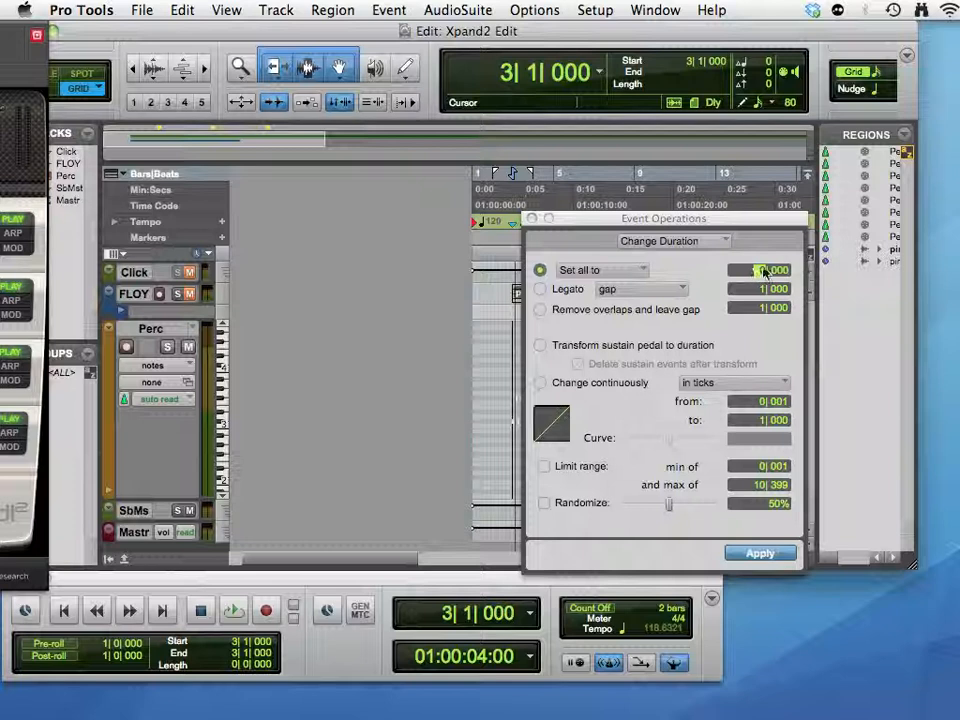
pyautogui.click(779, 272)
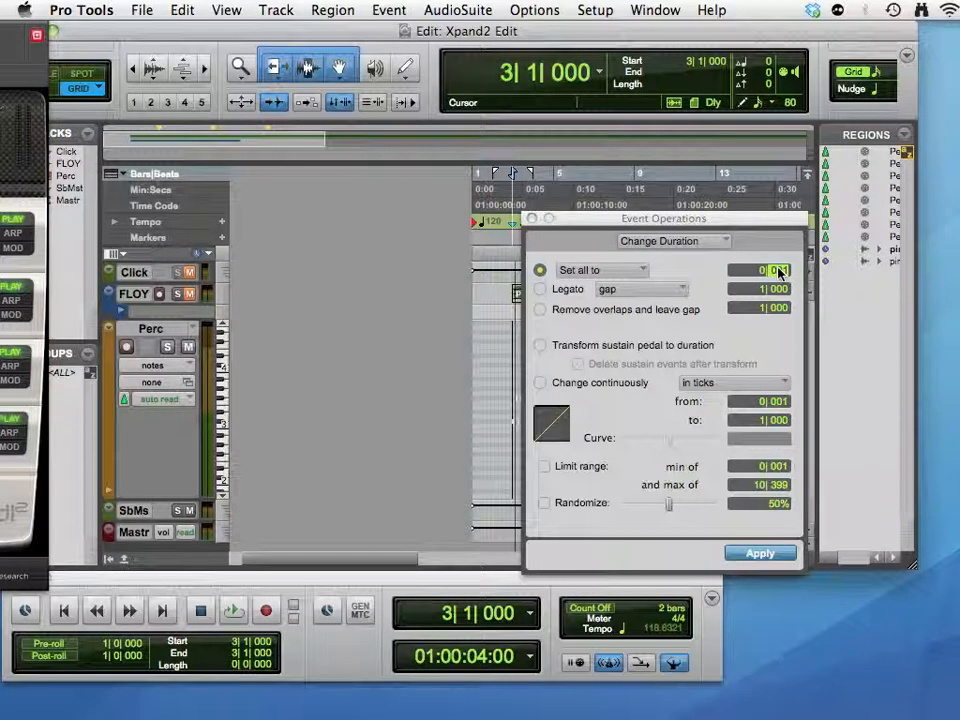
pyautogui.write('240')
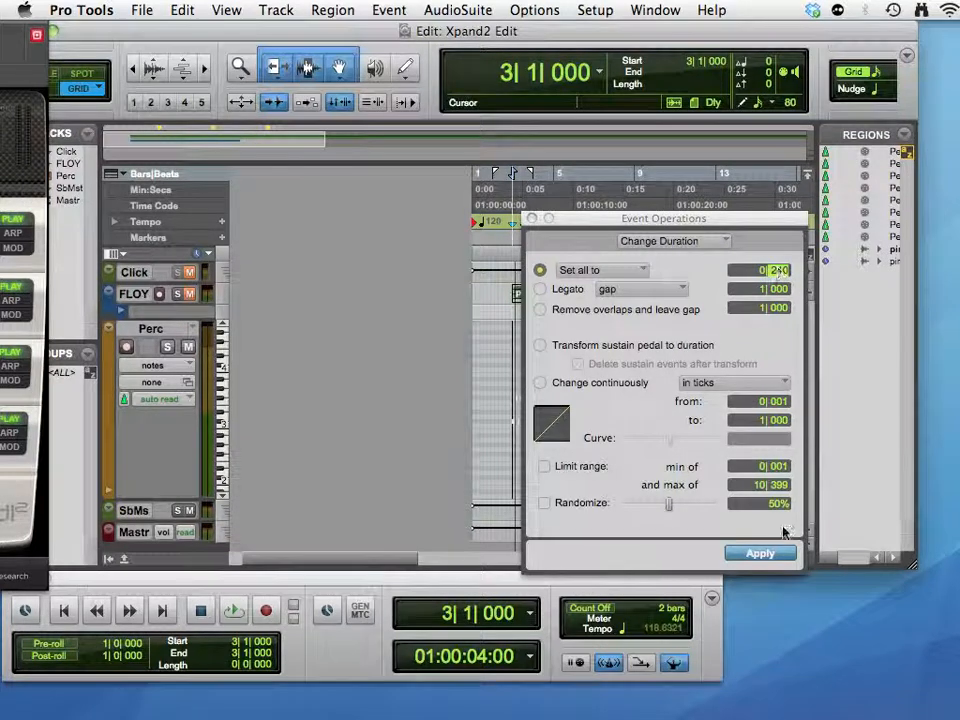
pyautogui.click(760, 555)
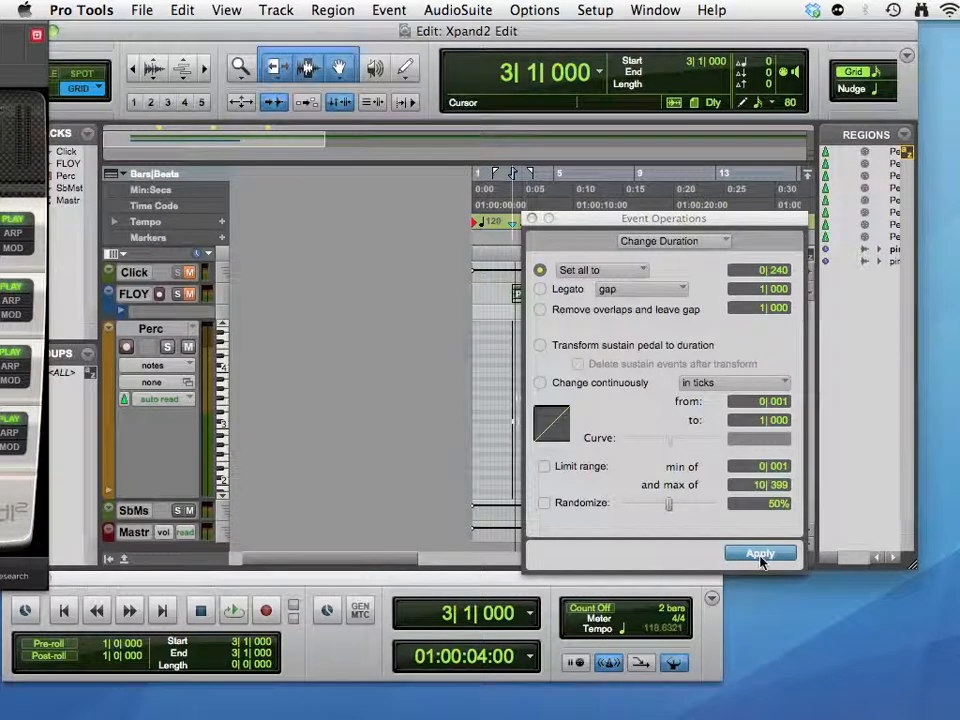
pyautogui.click(532, 218)
pyautogui.press('space')
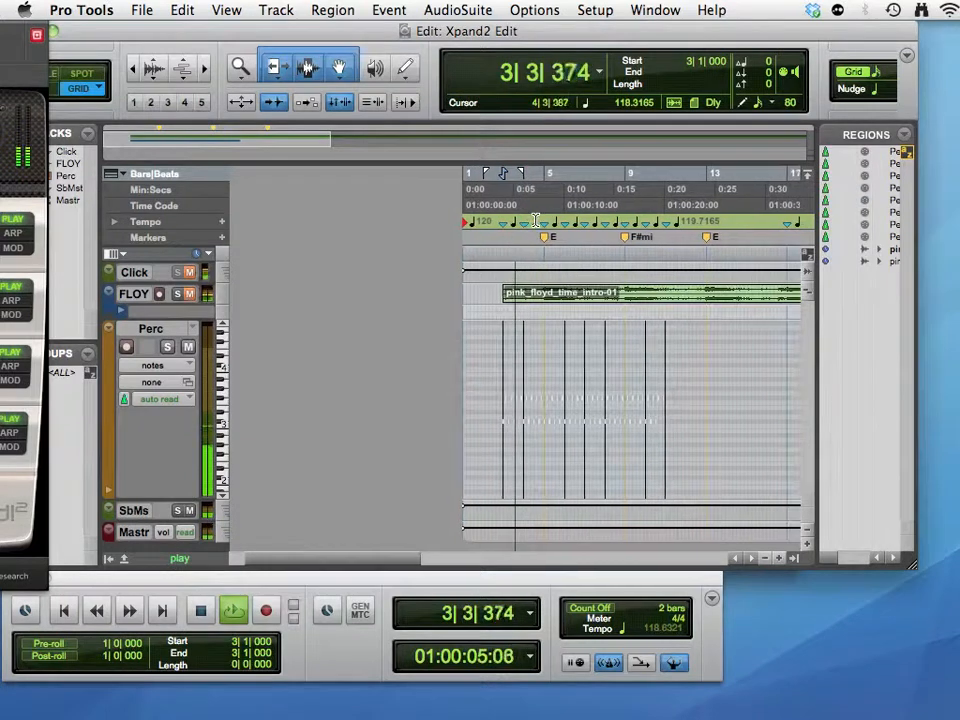
pyautogui.press('space')
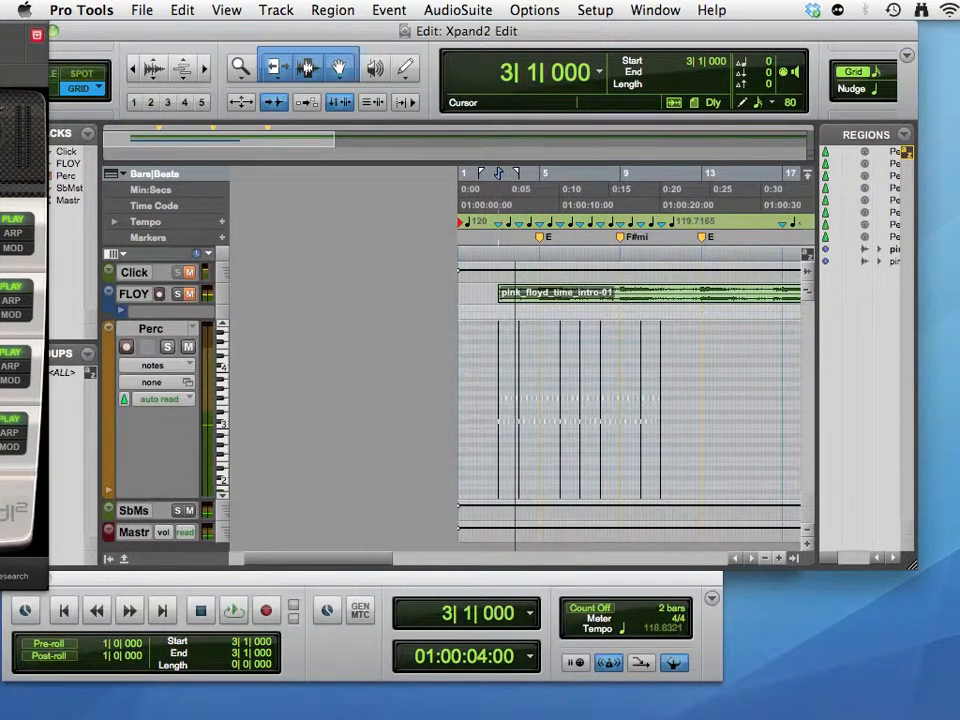
# Step: Bring Xpand2 back, look at its Easy and part A Smart Knobs, and raise part A's level, checking it in playback
pyautogui.moveTo(0, 5); pyautogui.dragTo(678, 40)
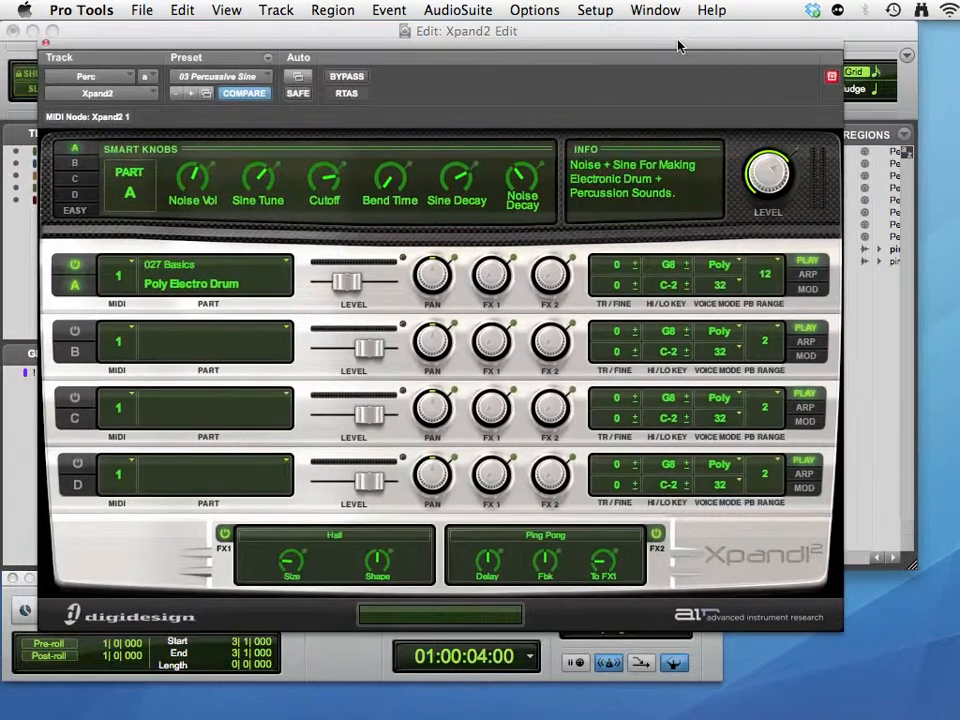
pyautogui.click(79, 213)
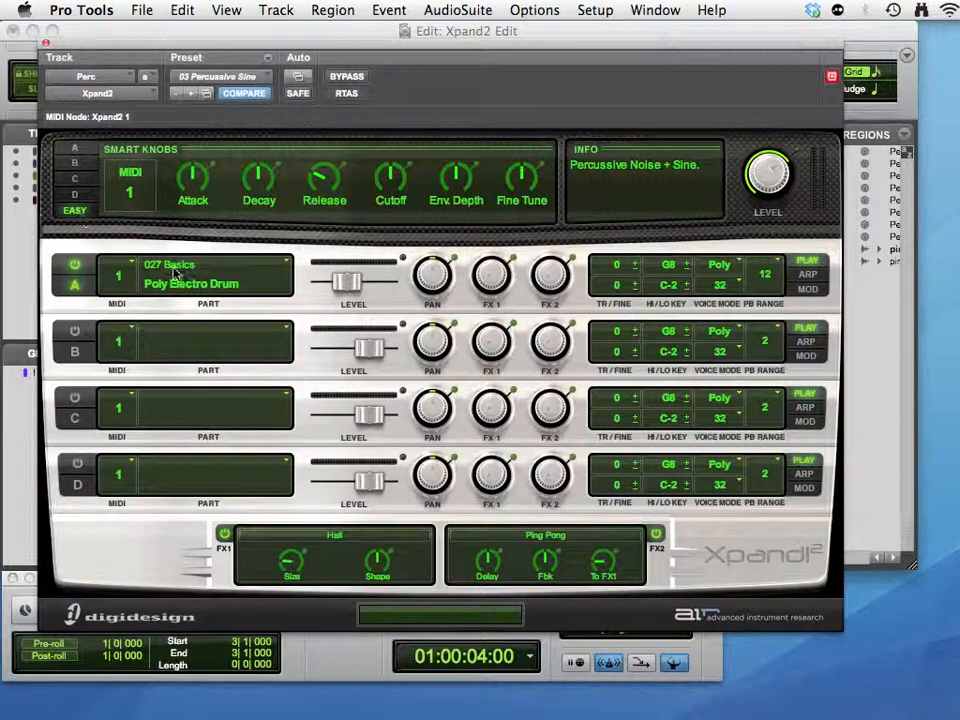
pyautogui.click(74, 150)
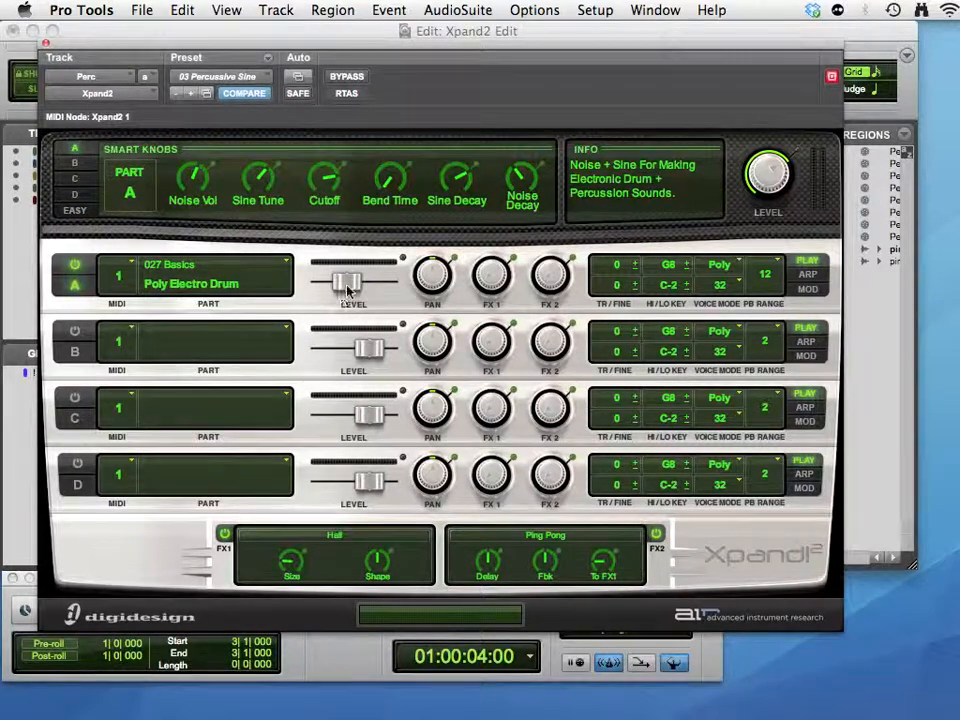
pyautogui.moveTo(347, 283); pyautogui.dragTo(367, 290)
pyautogui.press('space')
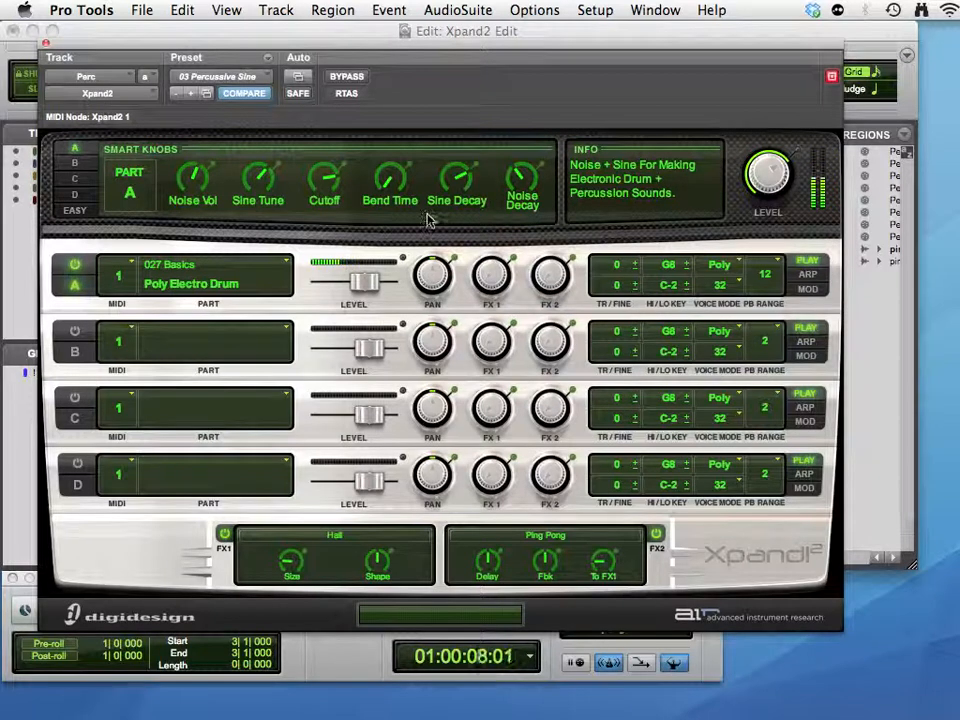
pyautogui.press('space')
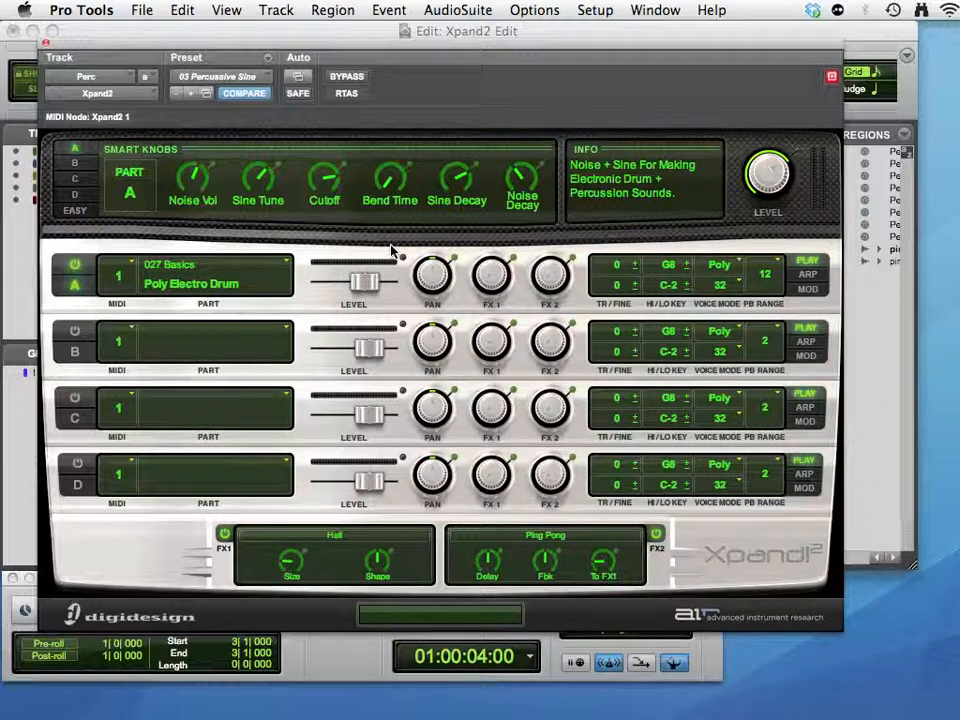
# Step: During playback, lower part A's Noise Vol to 12% and Sine Decay to 55%, and slightly reduce Noise Decay
pyautogui.press('space')
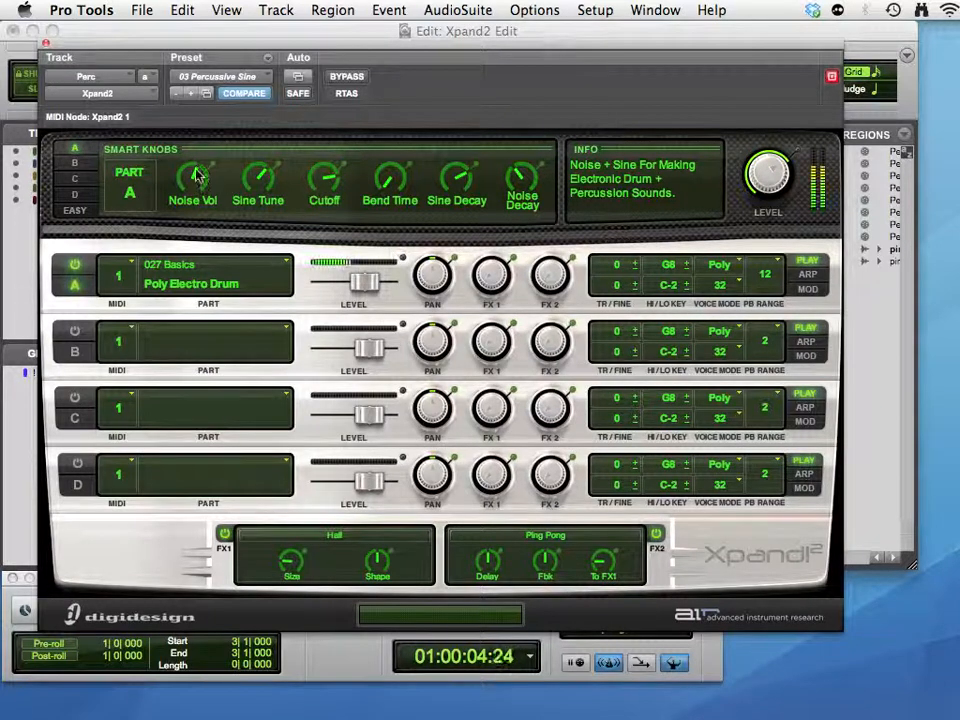
pyautogui.moveTo(196, 177); pyautogui.dragTo(184, 272)
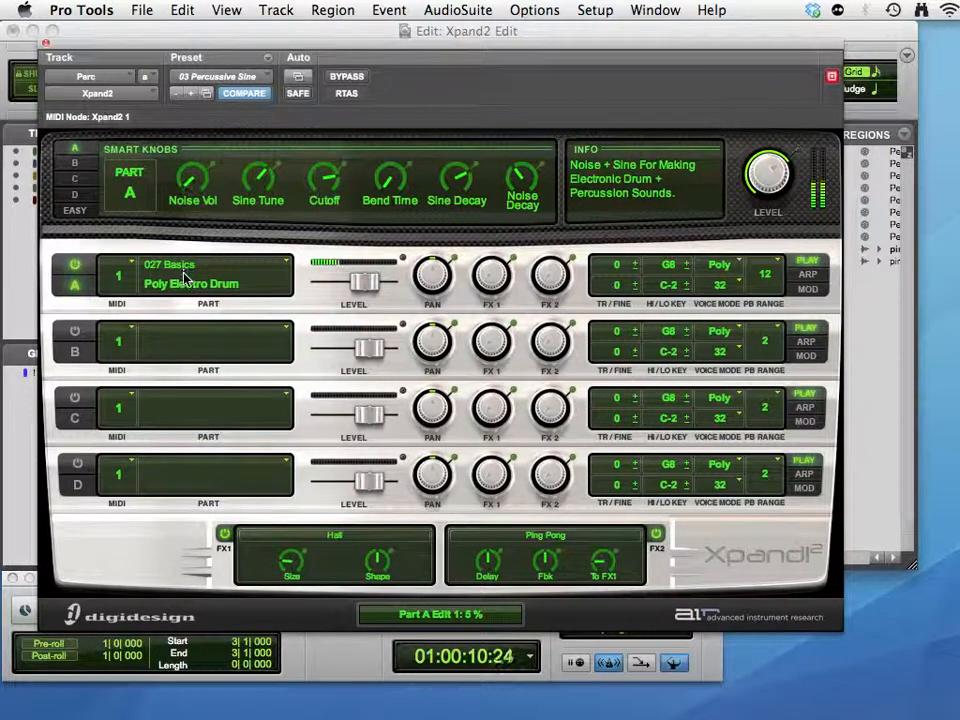
pyautogui.moveTo(183, 269); pyautogui.dragTo(183, 257)
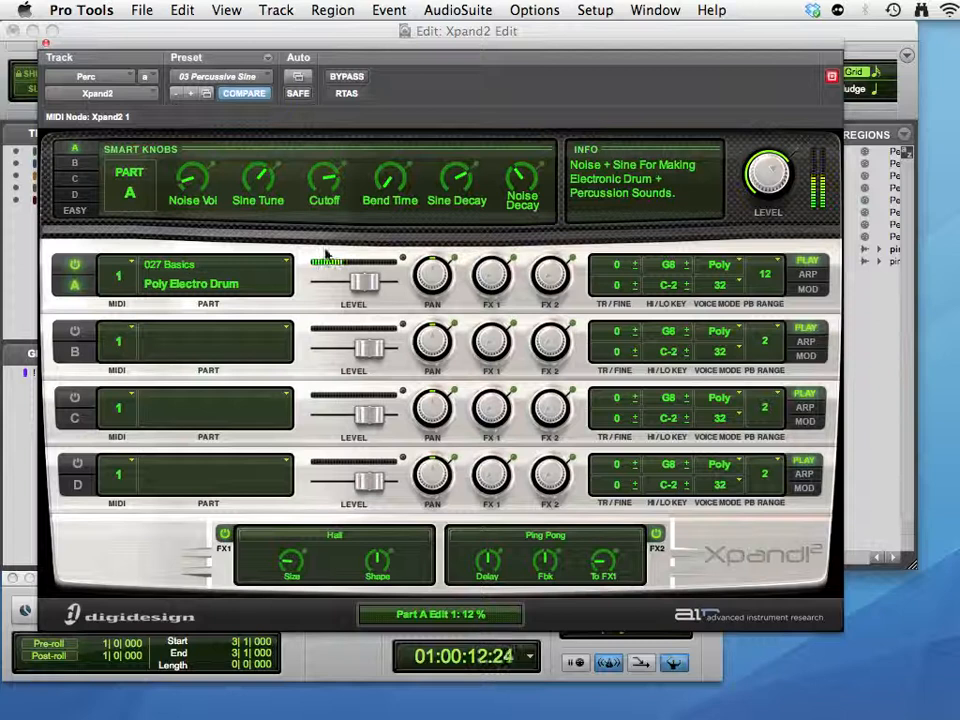
pyautogui.moveTo(457, 185); pyautogui.dragTo(446, 211)
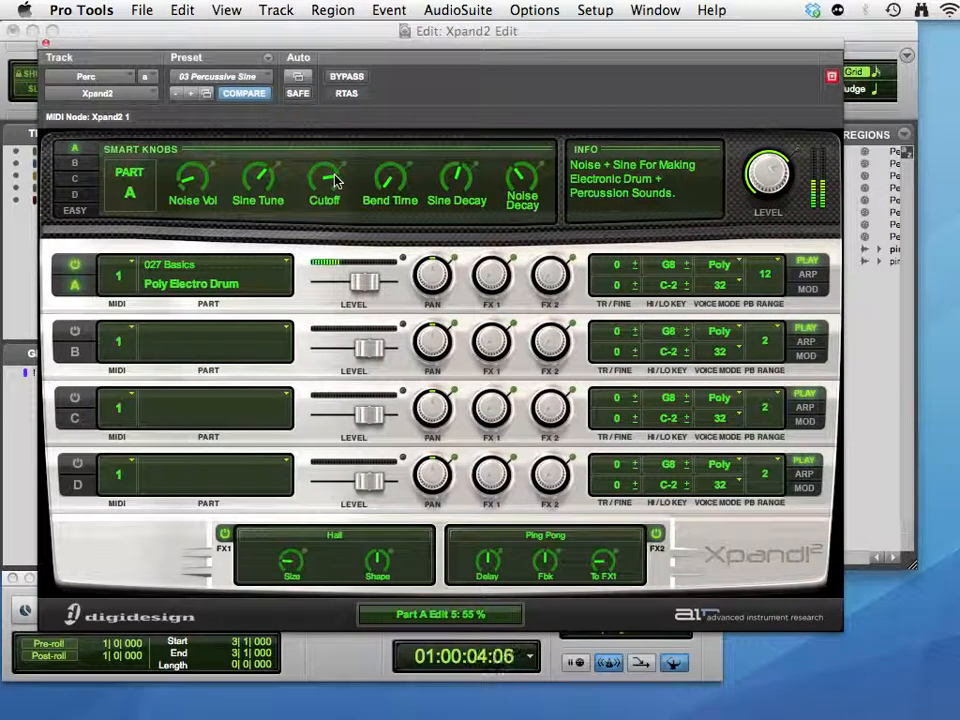
pyautogui.moveTo(519, 180)
pyautogui.mouseDown()
pyautogui.moveTo(516, 196)
pyautogui.moveTo(516, 188)
pyautogui.mouseUp()
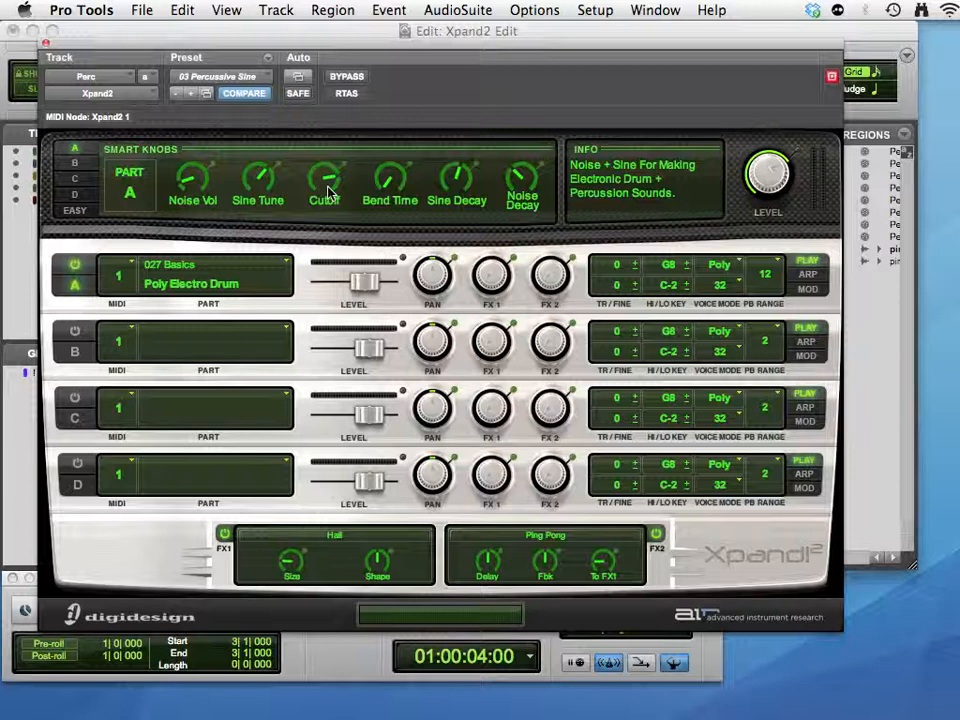
# Step: Set part A's Cutoff to 60% and raise its Sine Tune while the notes play
pyautogui.moveTo(325, 181); pyautogui.dragTo(327, 226)
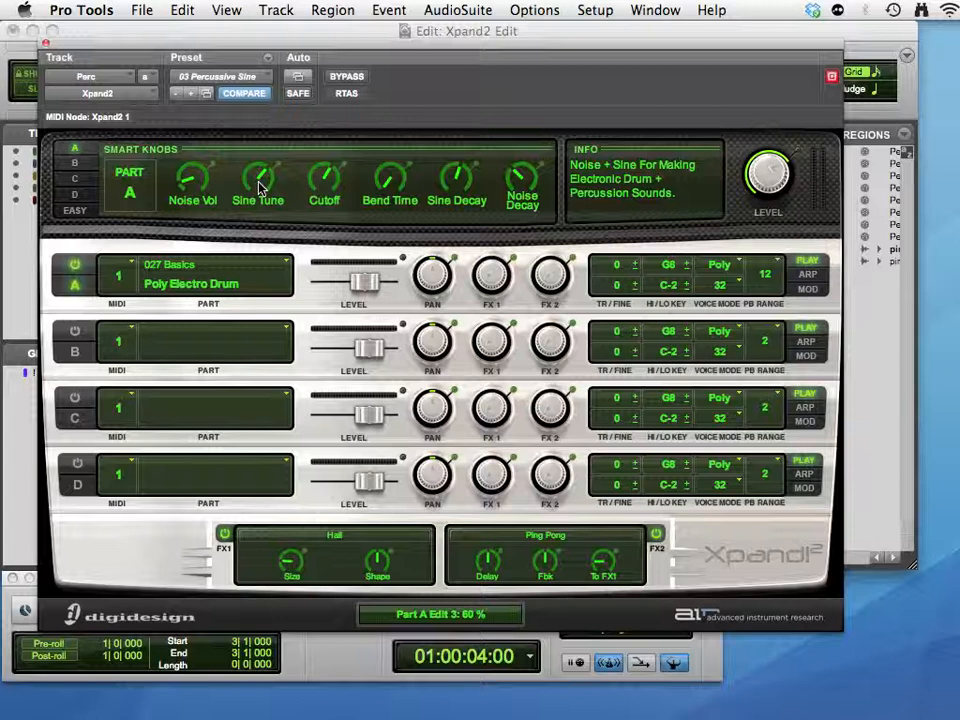
pyautogui.press('space')
pyautogui.moveTo(259, 179); pyautogui.dragTo(259, 176)
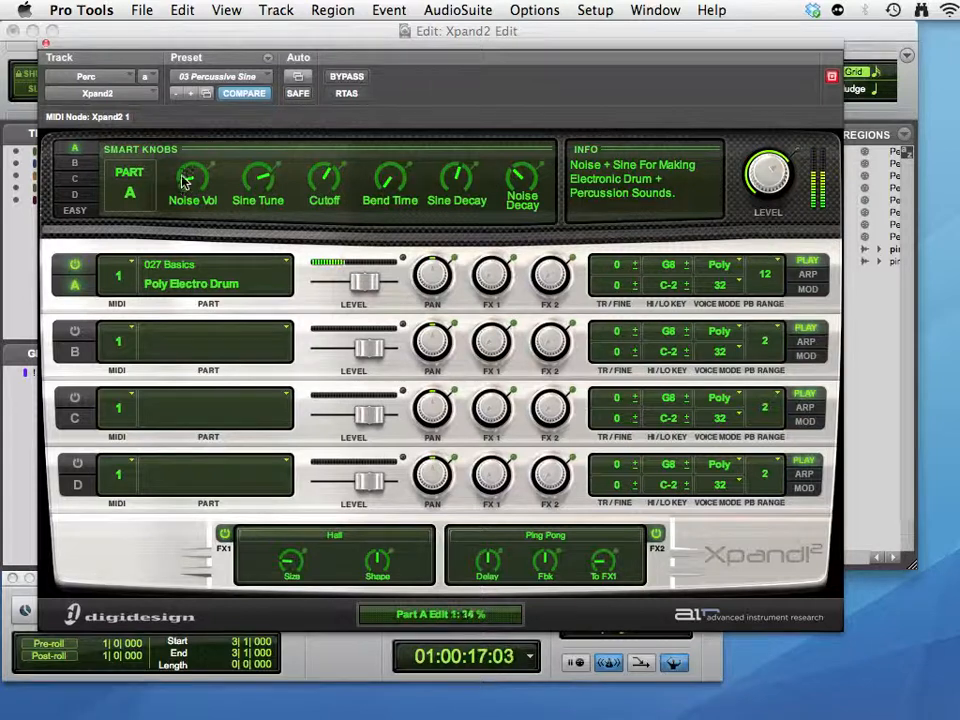
# Step: Raise part A's Noise Vol and readjust Noise Decay by ear, finishing by stopping playback and moving Xpand2 aside
pyautogui.moveTo(181, 163); pyautogui.dragTo(187, 127)
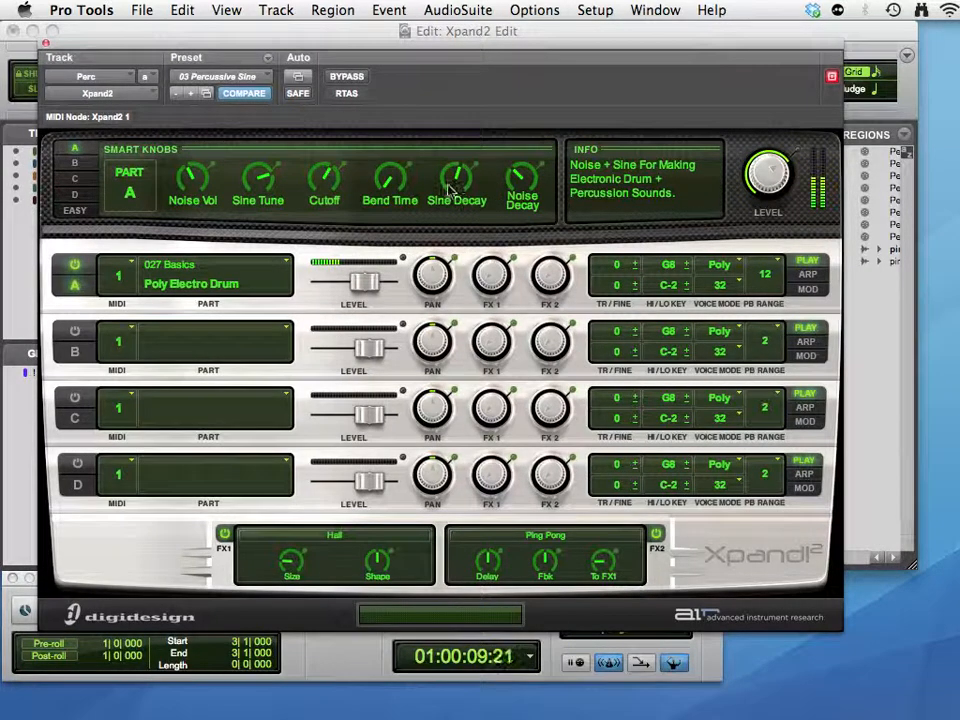
pyautogui.click(516, 175)
pyautogui.moveTo(519, 172); pyautogui.dragTo(517, 175)
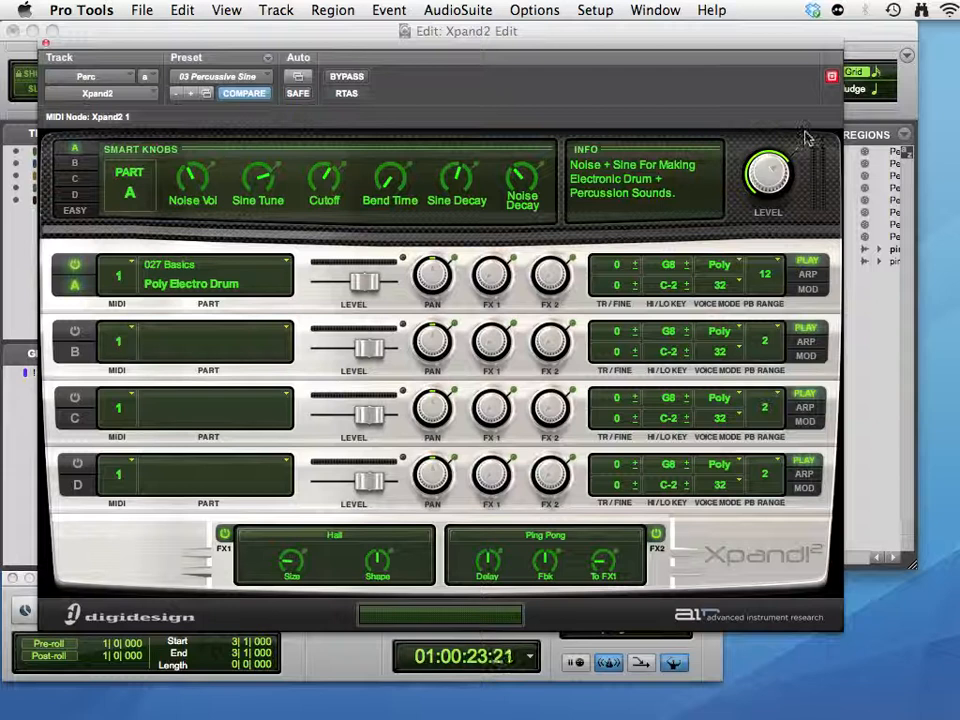
pyautogui.press('space')
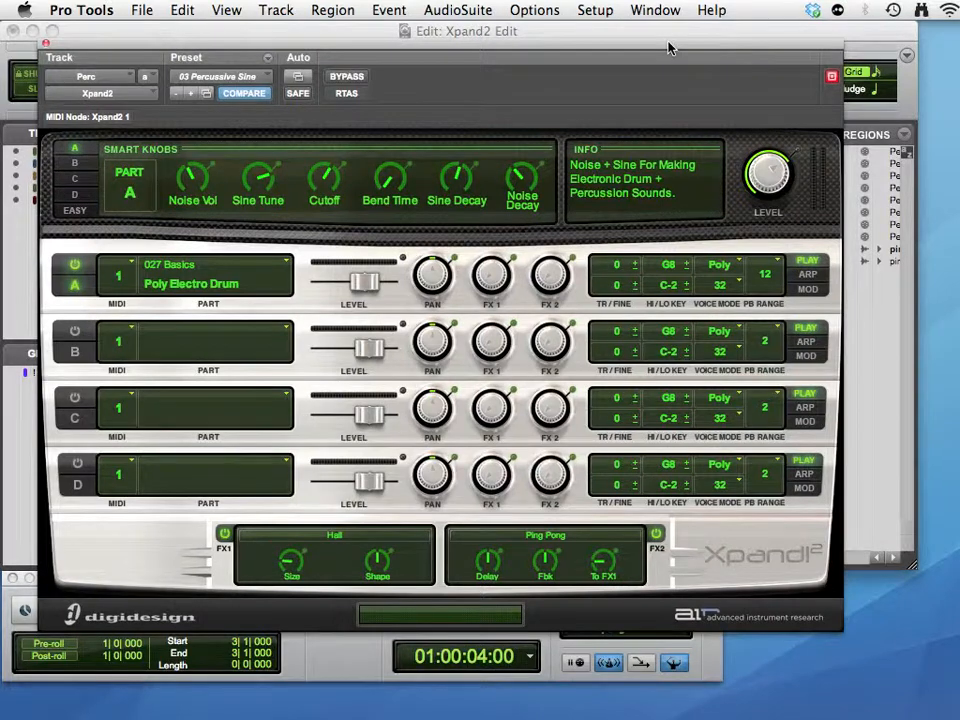
pyautogui.moveTo(669, 47); pyautogui.dragTo(0, 3)
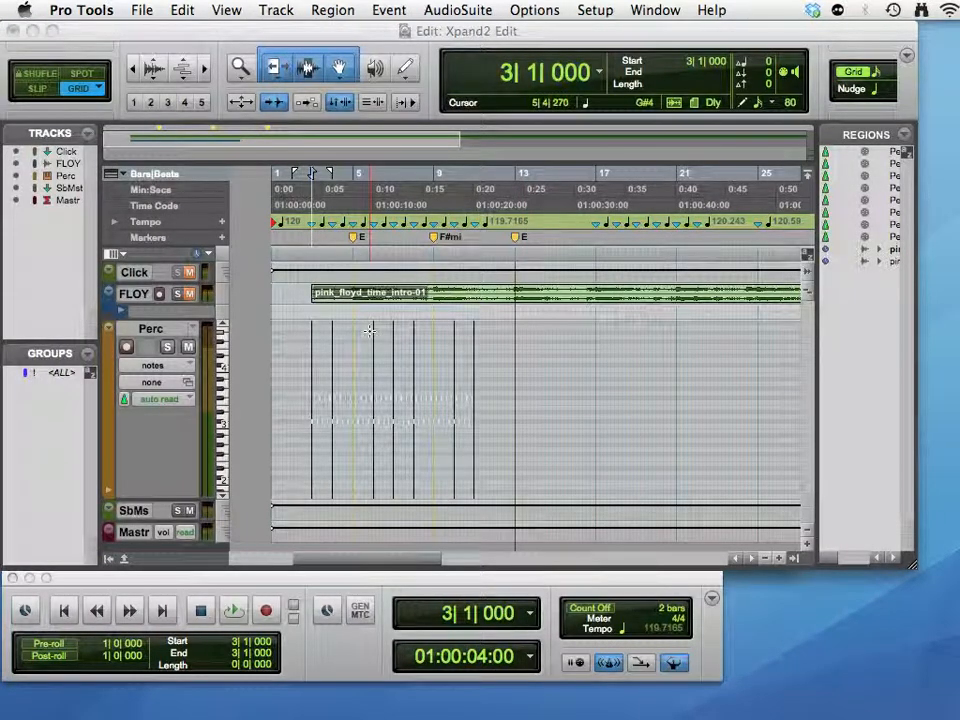
# Step: Select the bar from 3|1|000 to 4|1|000 across the tracks and loop its playback
pyautogui.click(651, 397)
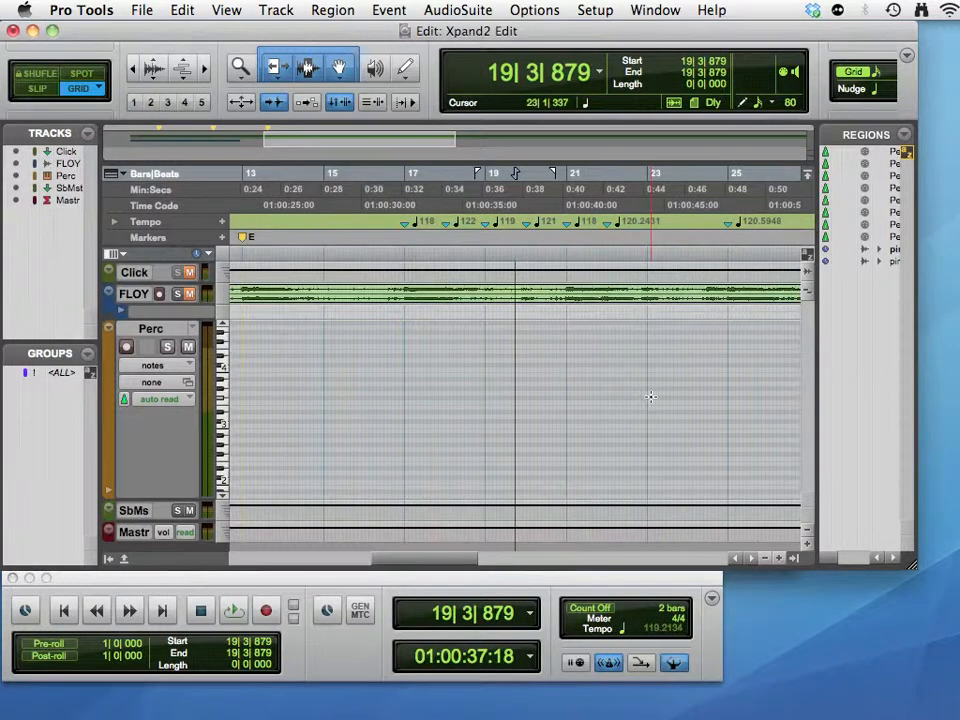
pyautogui.press('super+bracketleft')
pyautogui.press('super+bracketleft')
pyautogui.press('super+bracketright')
pyautogui.press('super+bracketright')
pyautogui.press('super+bracketright')
pyautogui.press('super+bracketright')
pyautogui.press('super+bracketright')
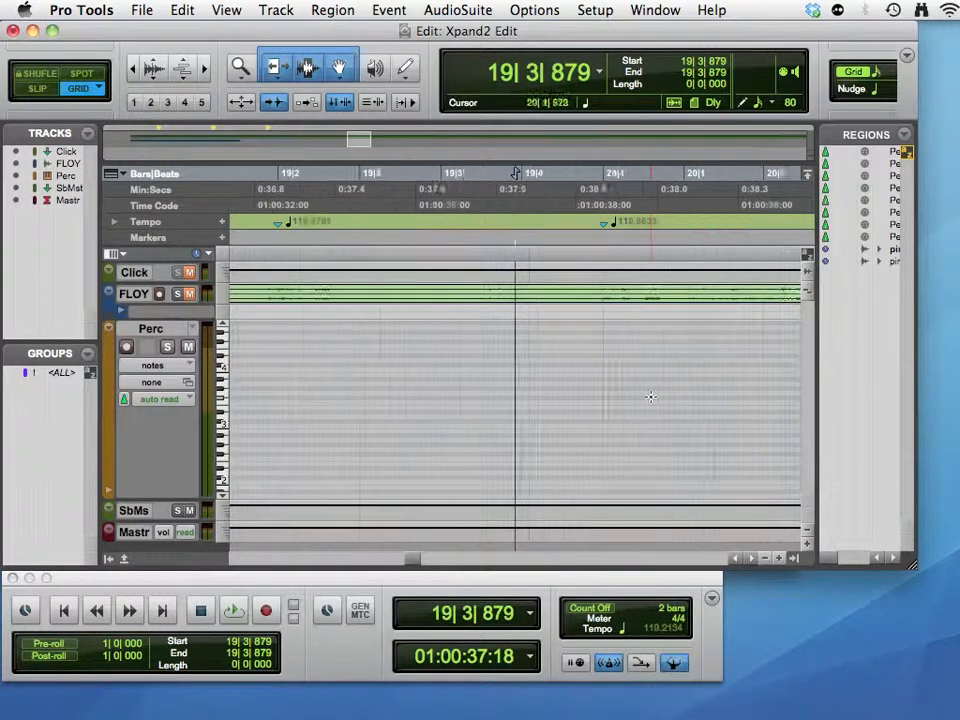
pyautogui.press('super+bracketright')
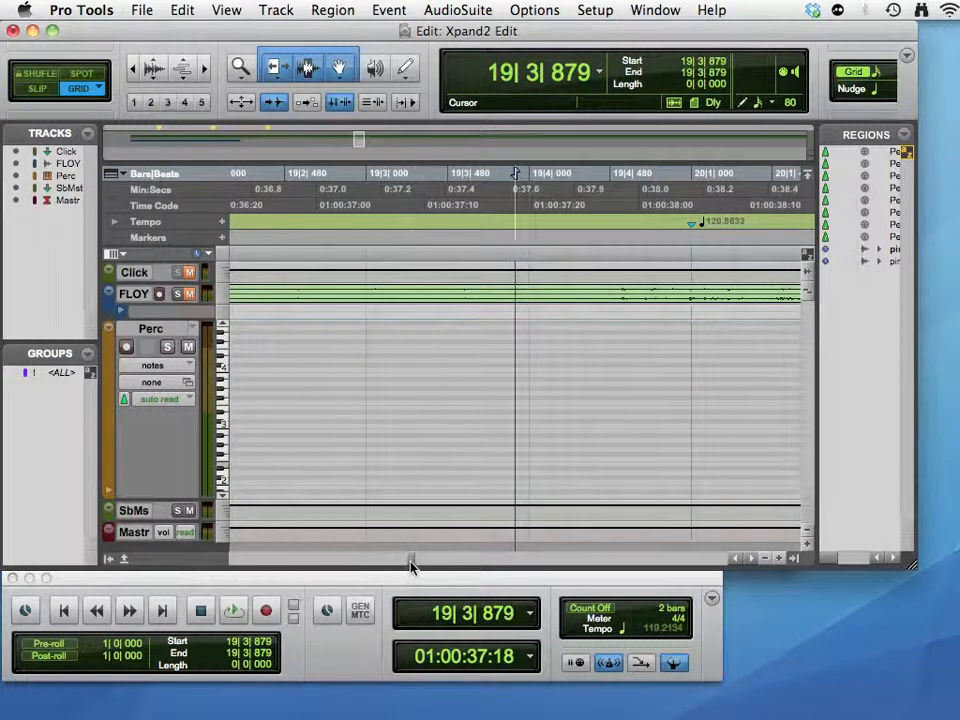
pyautogui.moveTo(410, 562); pyautogui.dragTo(253, 565)
pyautogui.press('super+bracketleft')
pyautogui.press('super+bracketleft')
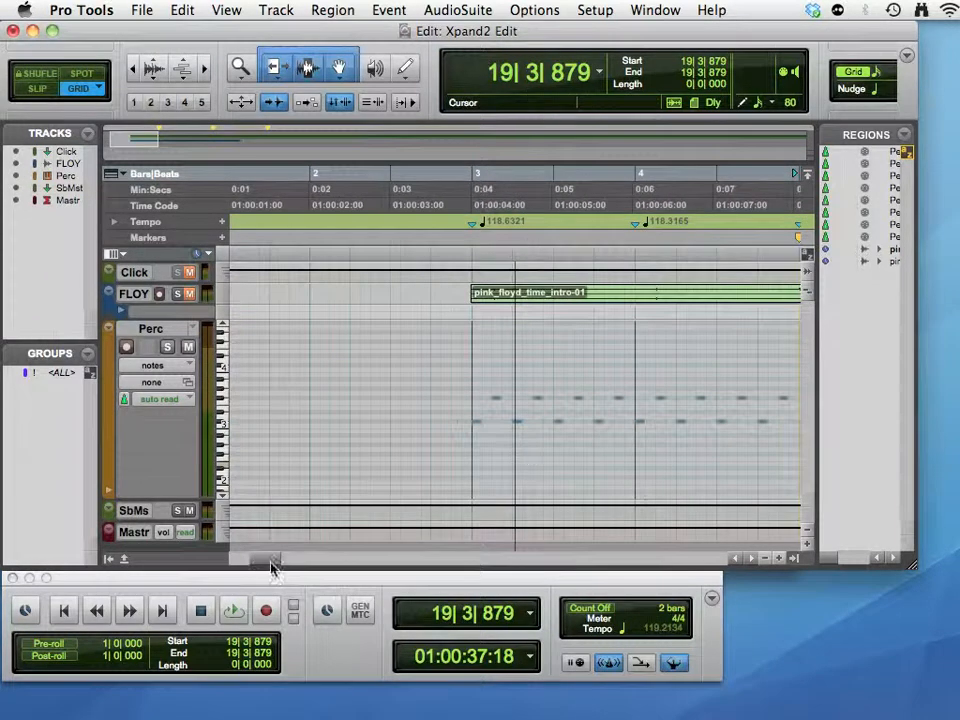
pyautogui.moveTo(637, 248); pyautogui.dragTo(466, 248)
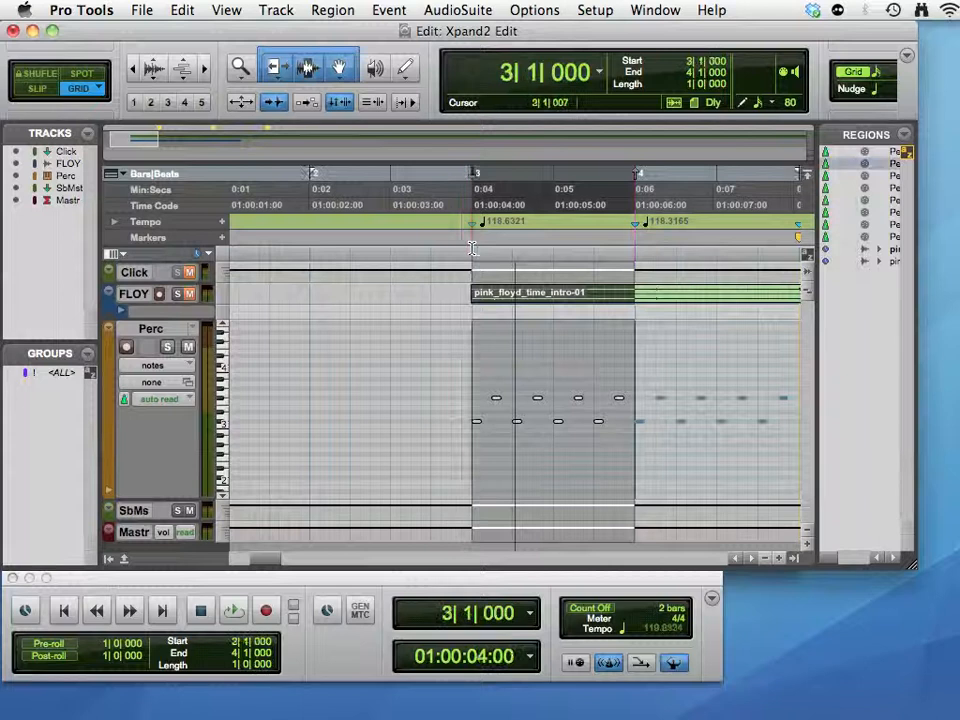
pyautogui.press('space')
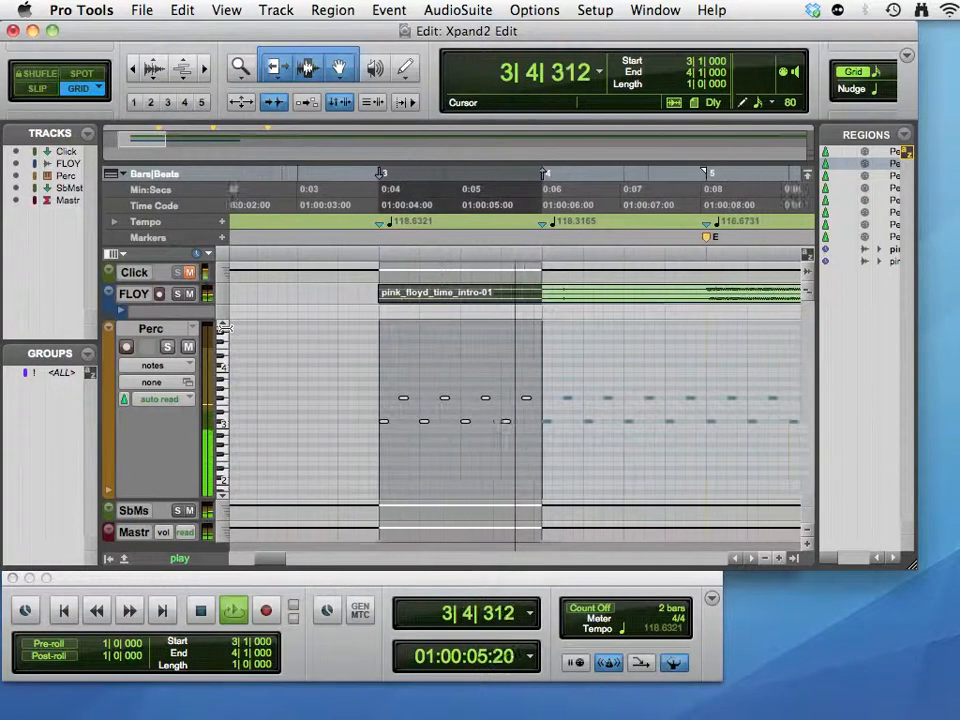
# Step: Show the Mix window and lower the Perc track's volume to -5.8 dB while the bar loops
pyautogui.press('super+equal')
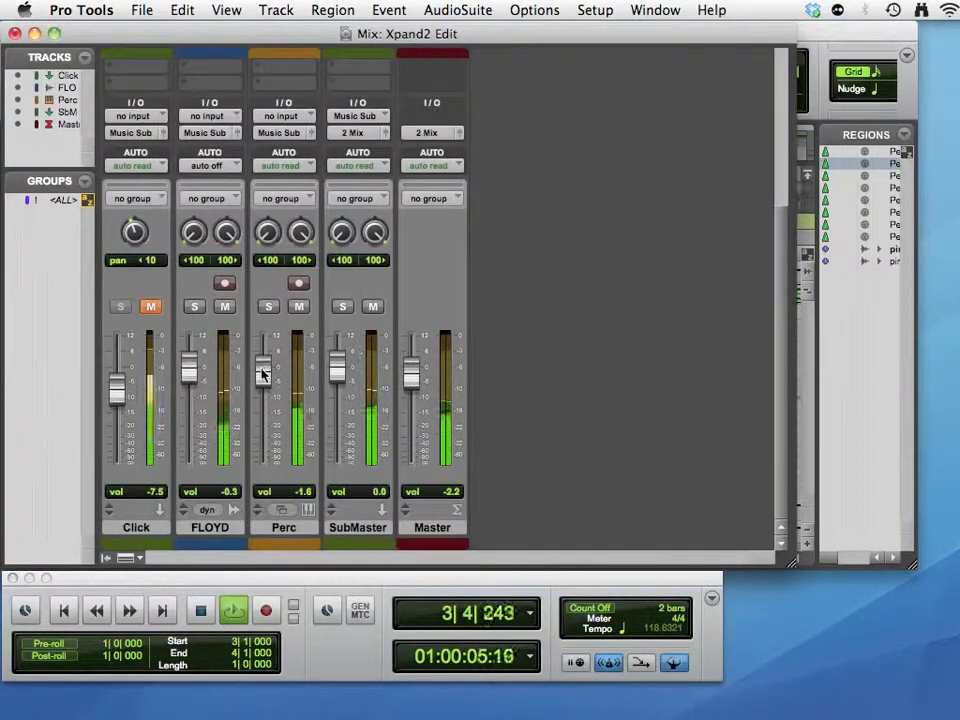
pyautogui.moveTo(261, 371)
pyautogui.mouseDown()
pyautogui.moveTo(265, 423)
pyautogui.moveTo(260, 381)
pyautogui.mouseUp()
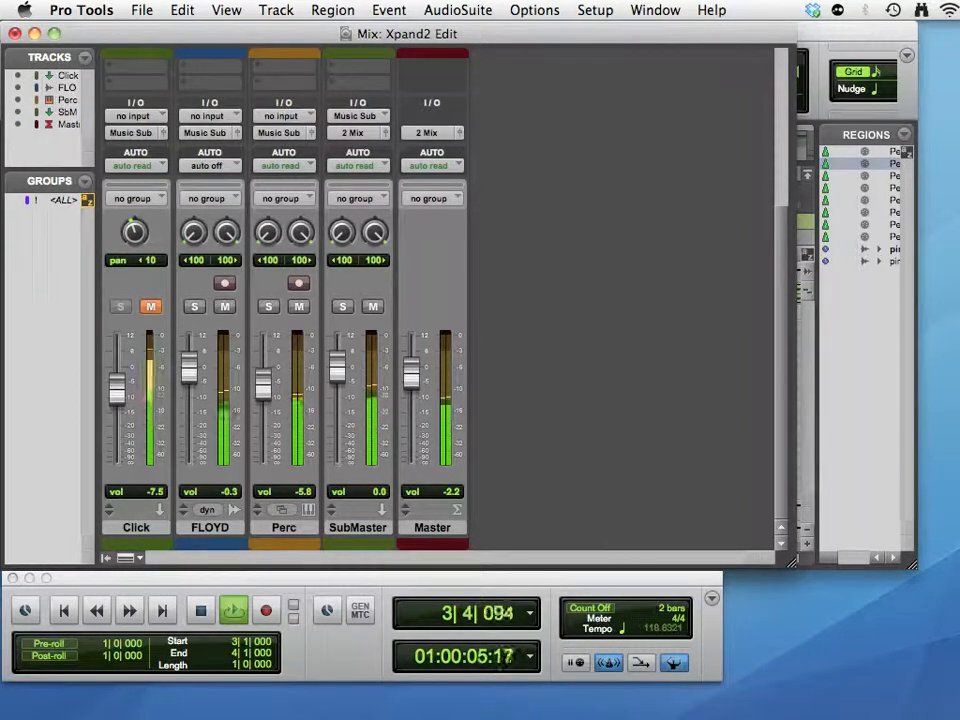
# Step: Bring Xpand2 back into view, raise part A's Cutoff to 68%, and slightly lower its Sine Decay
pyautogui.moveTo(0, 132); pyautogui.dragTo(403, 57)
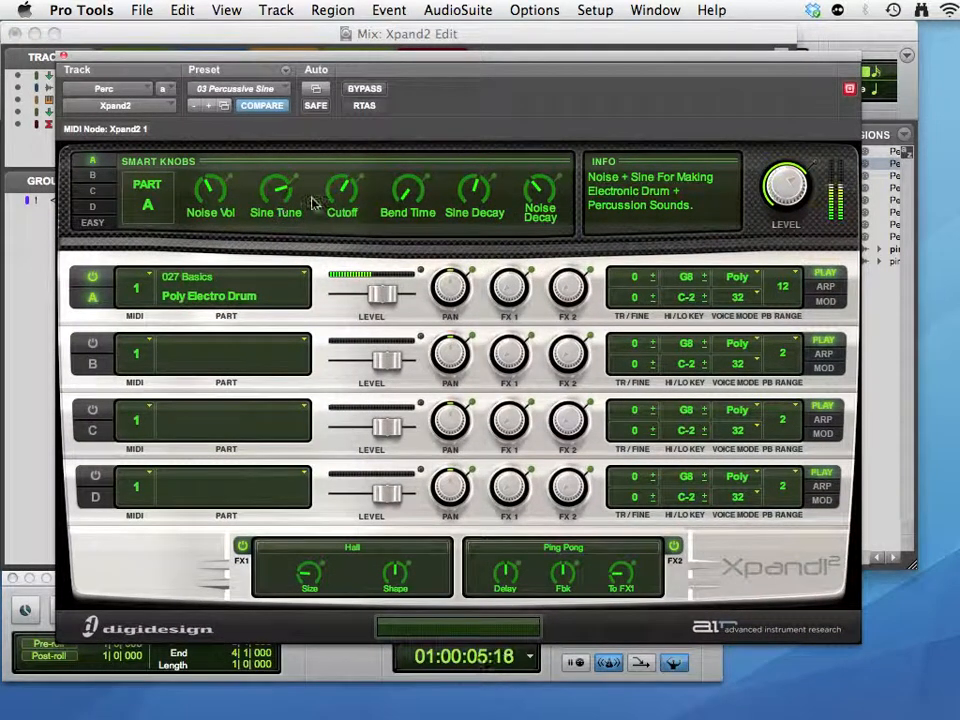
pyautogui.moveTo(344, 197); pyautogui.dragTo(341, 182)
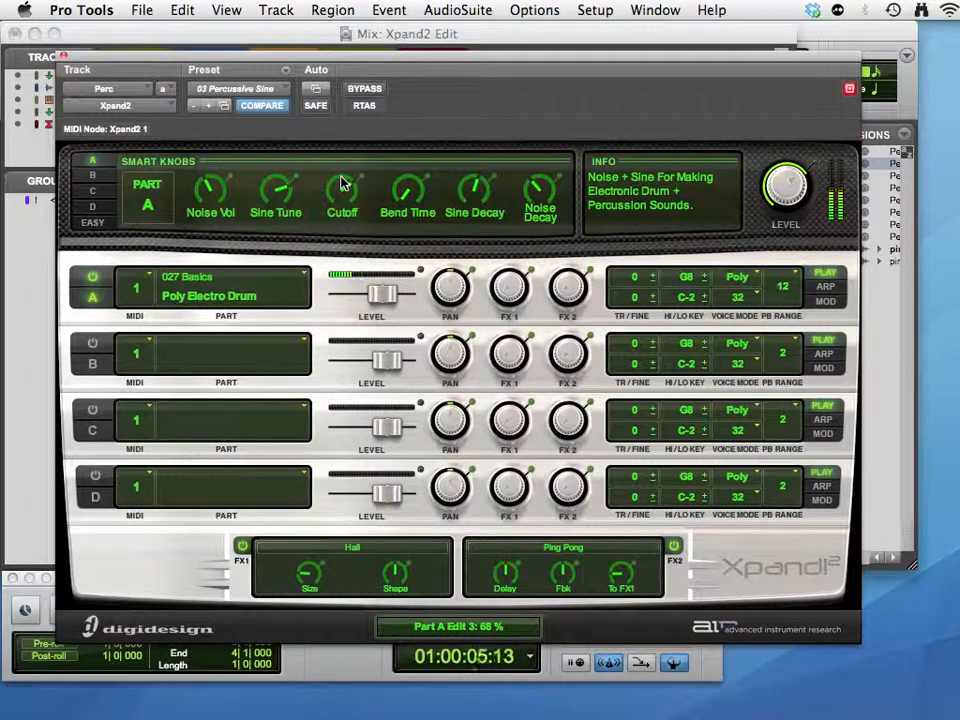
pyautogui.moveTo(466, 197); pyautogui.dragTo(474, 214)
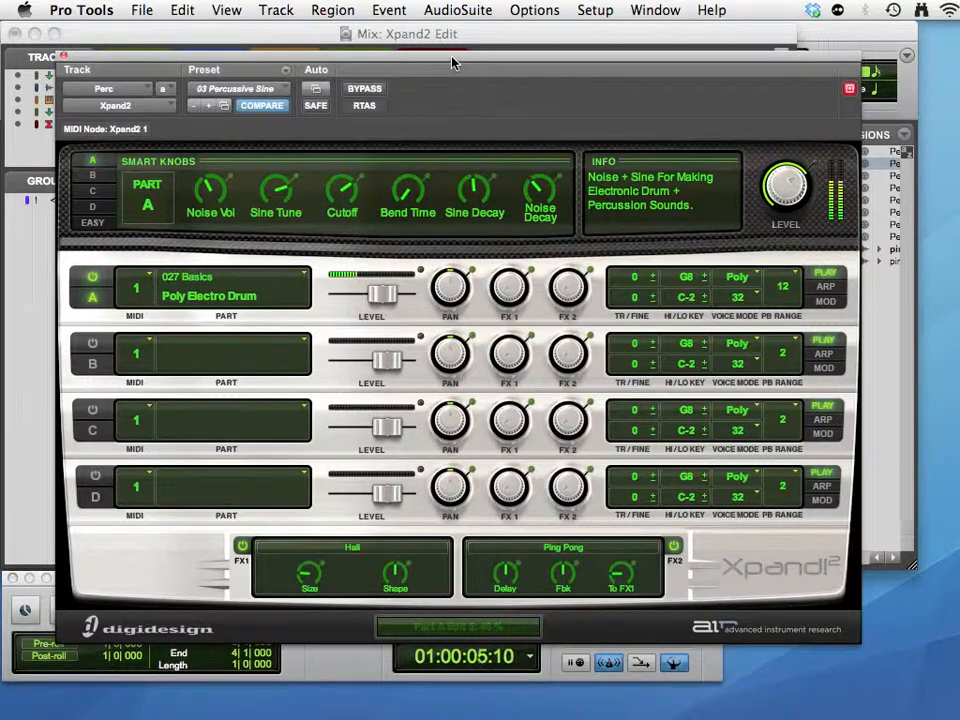
# Step: Move Xpand2 aside and toggle the FLOYD track's mute during playback to compare it with the Perc sound
pyautogui.moveTo(452, 63); pyautogui.dragTo(868, 63)
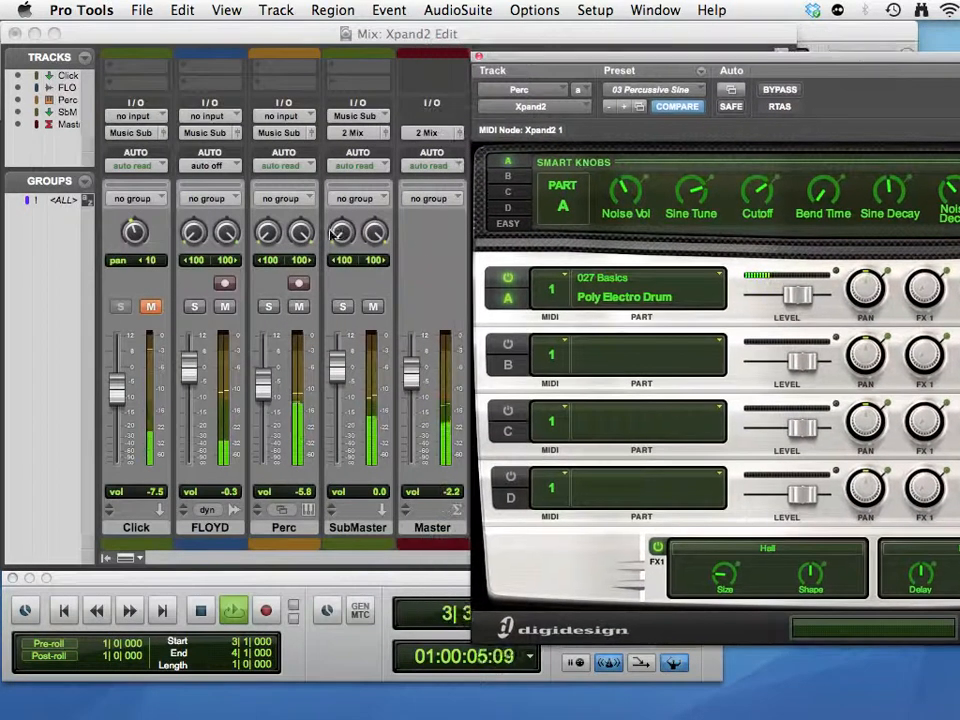
pyautogui.click(225, 307)
pyautogui.click(225, 307)
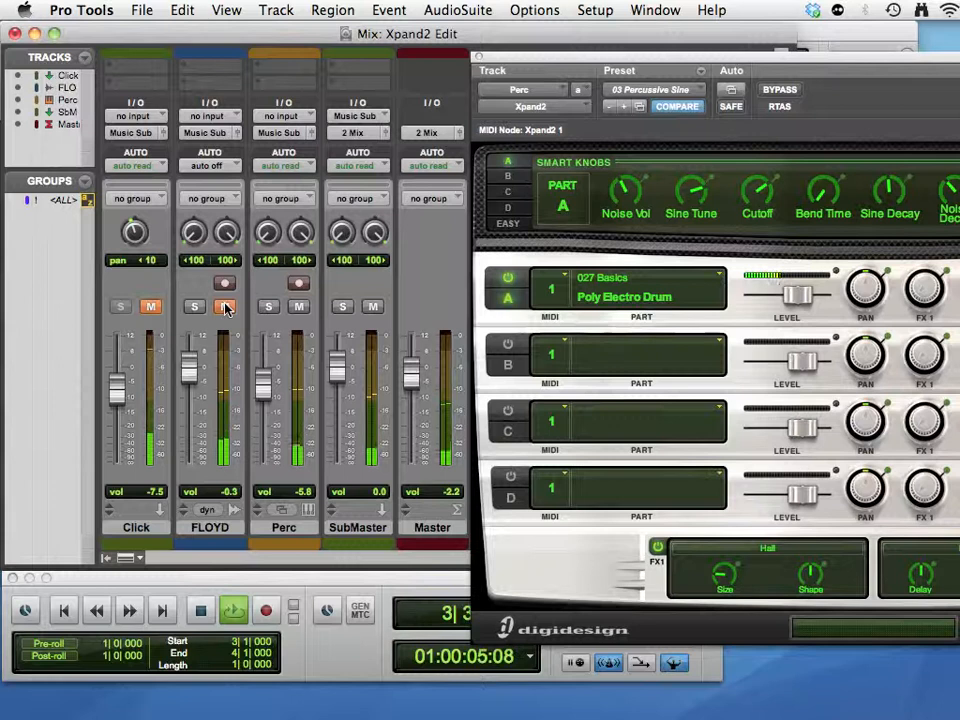
pyautogui.click(225, 307)
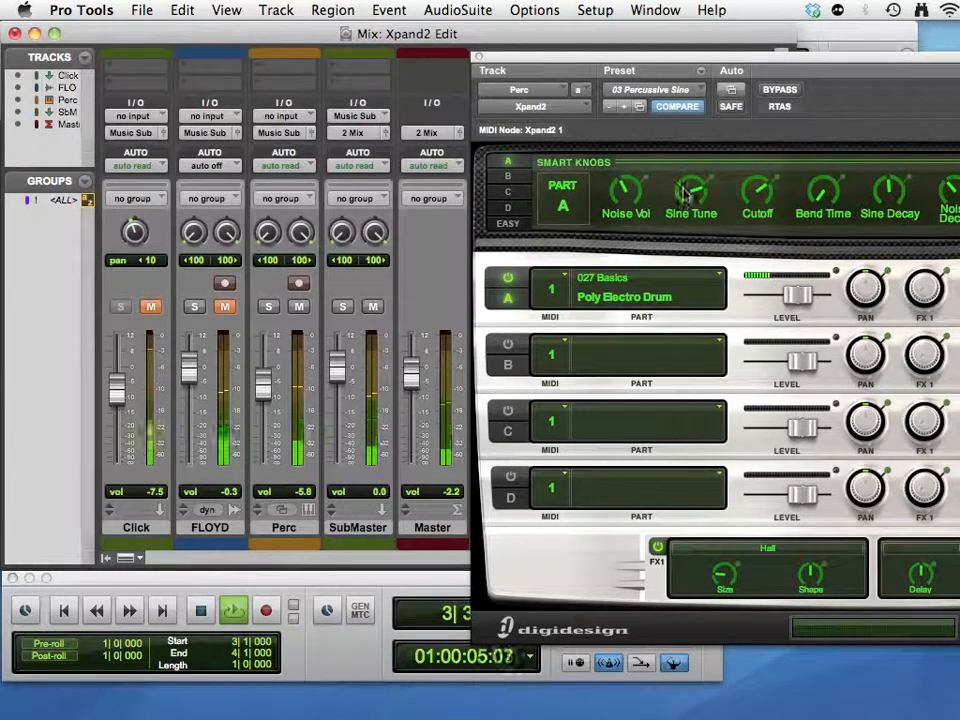
# Step: Start saving the Xpand2 settings under a new name, choosing the Xpand2 folder in the Xpand2 Edit session's Plug-In Settings on the Desktop
pyautogui.moveTo(598, 60); pyautogui.dragTo(272, 52)
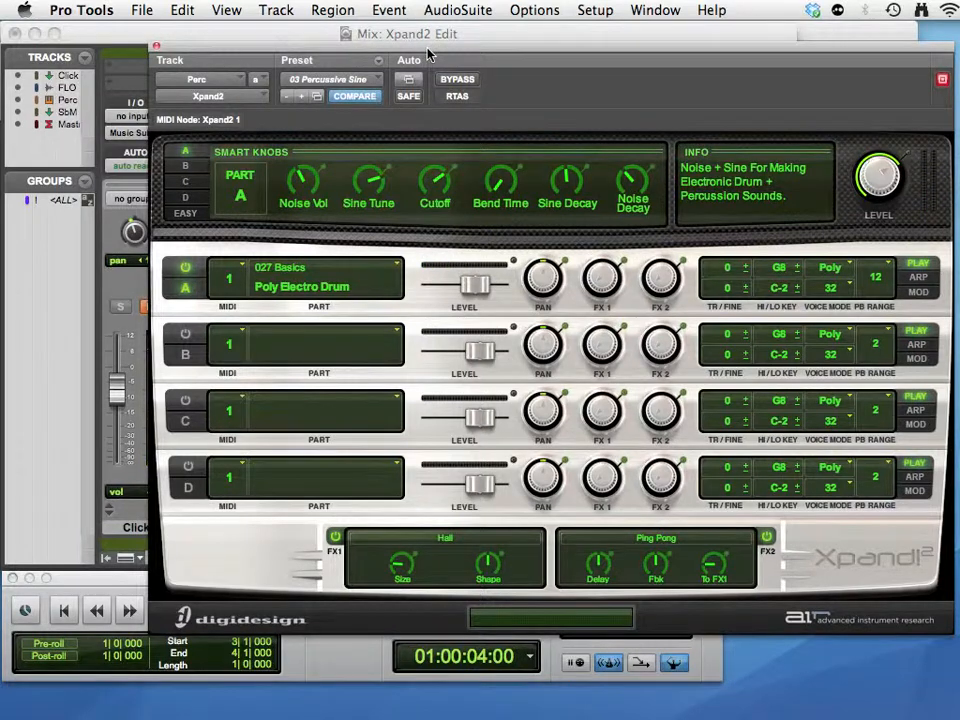
pyautogui.moveTo(429, 55); pyautogui.dragTo(299, 42)
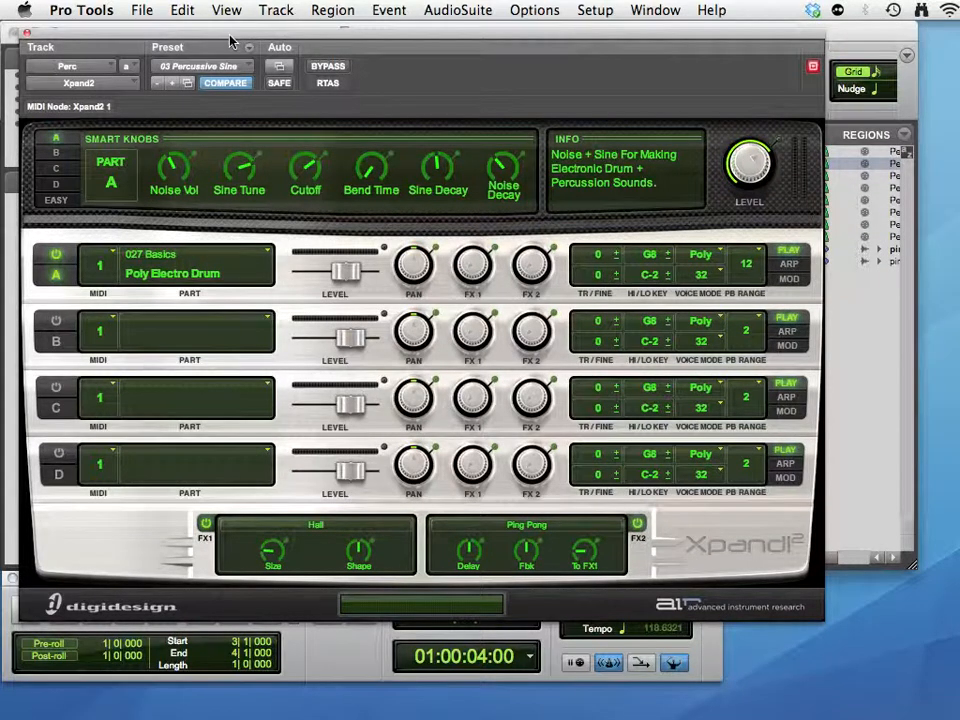
pyautogui.moveTo(231, 42); pyautogui.dragTo(220, 38)
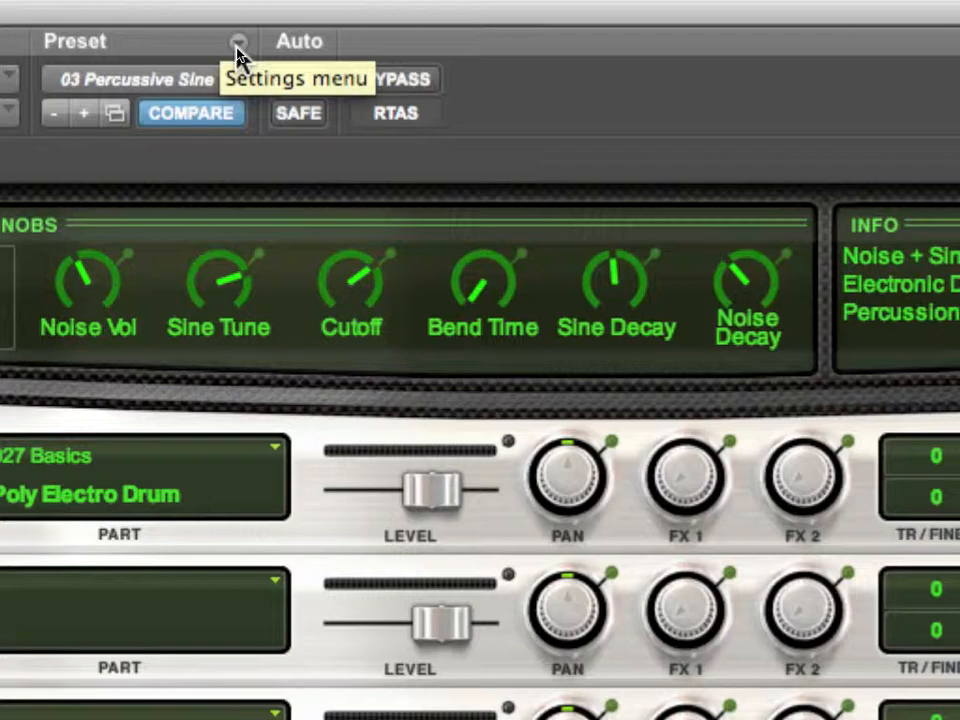
pyautogui.click(237, 45)
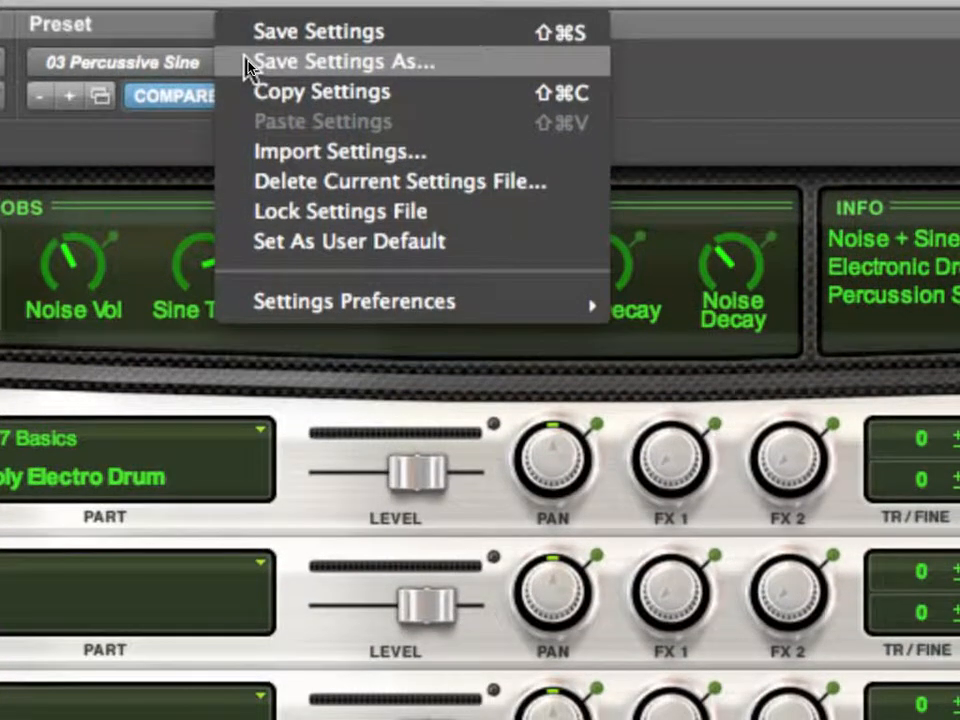
pyautogui.click(248, 68)
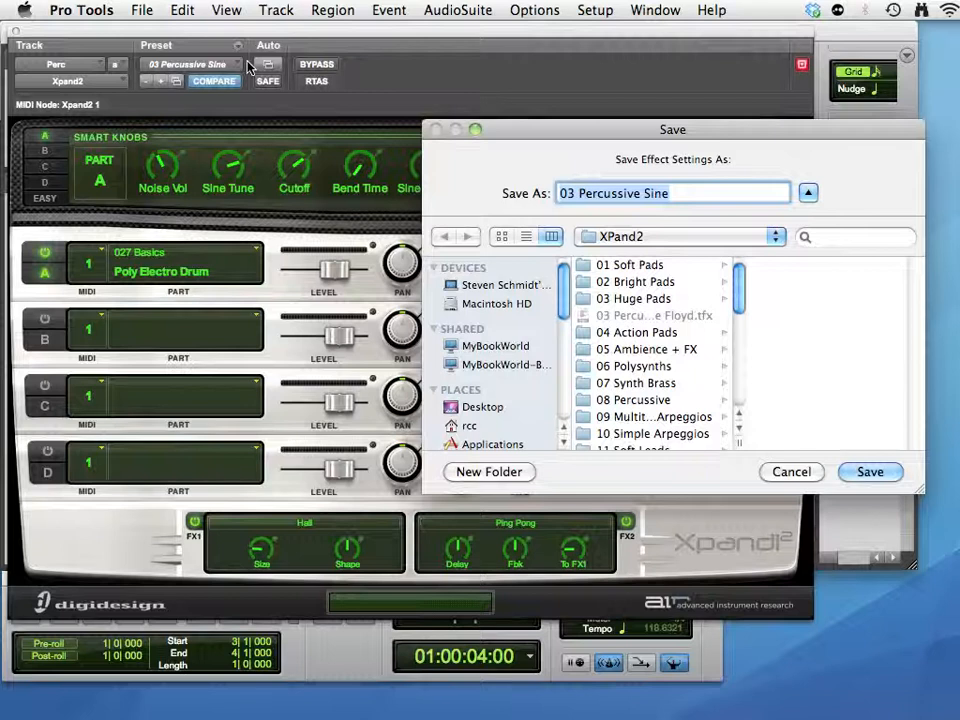
pyautogui.click(470, 406)
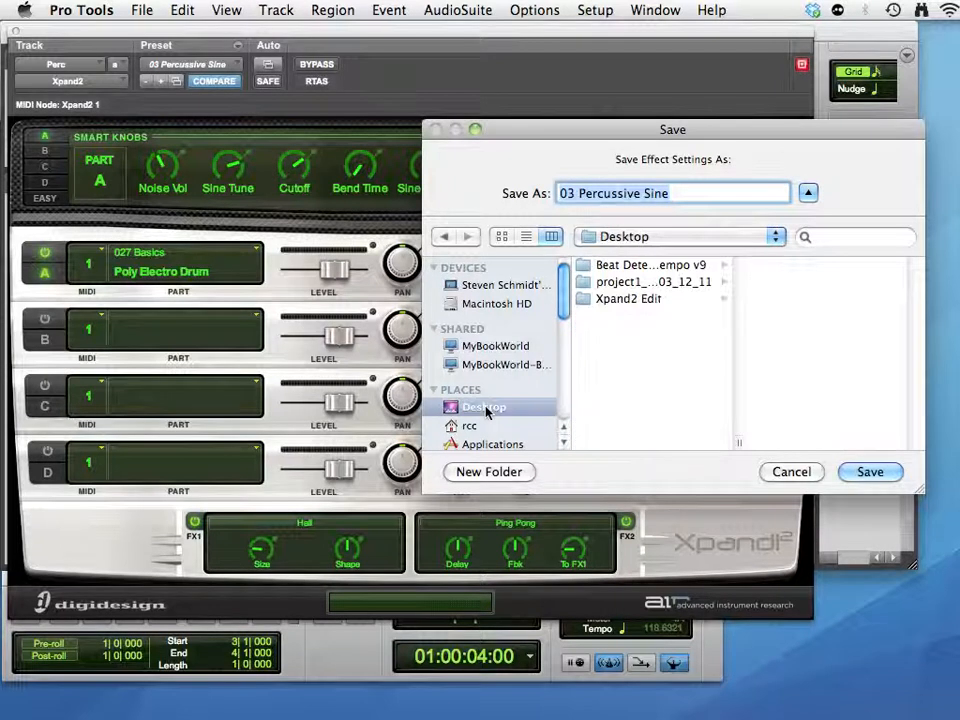
pyautogui.click(598, 299)
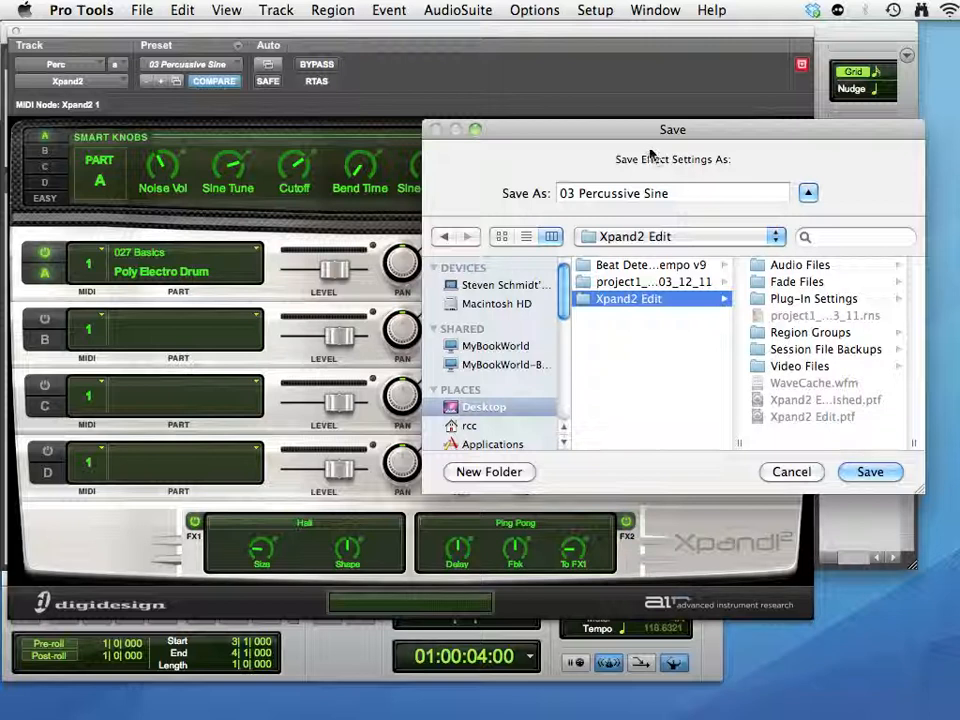
pyautogui.moveTo(618, 133); pyautogui.dragTo(403, 94)
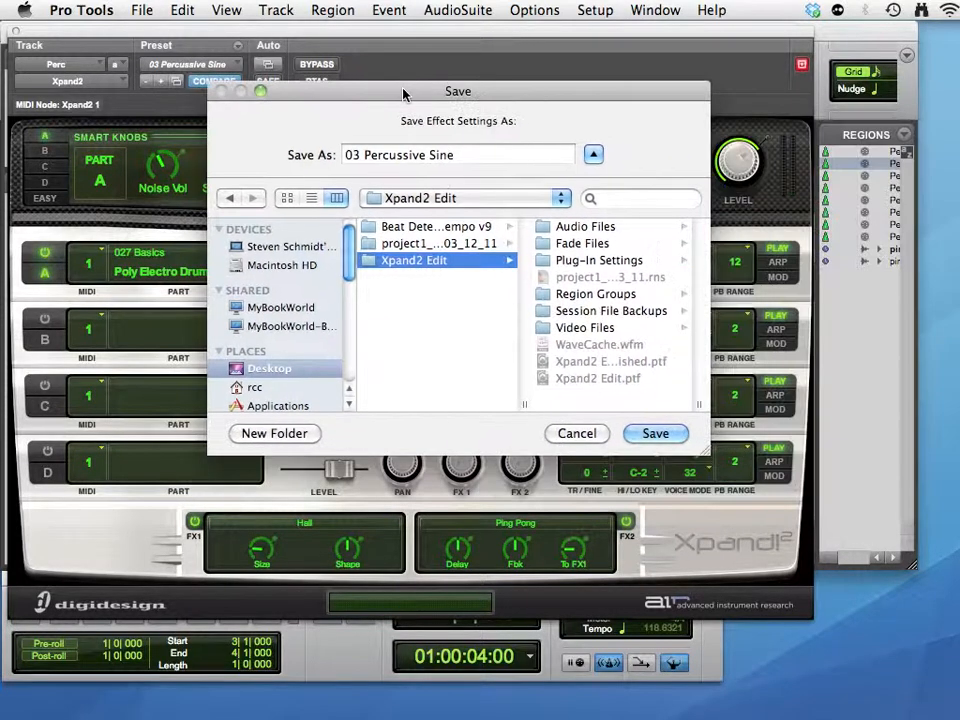
pyautogui.click(572, 263)
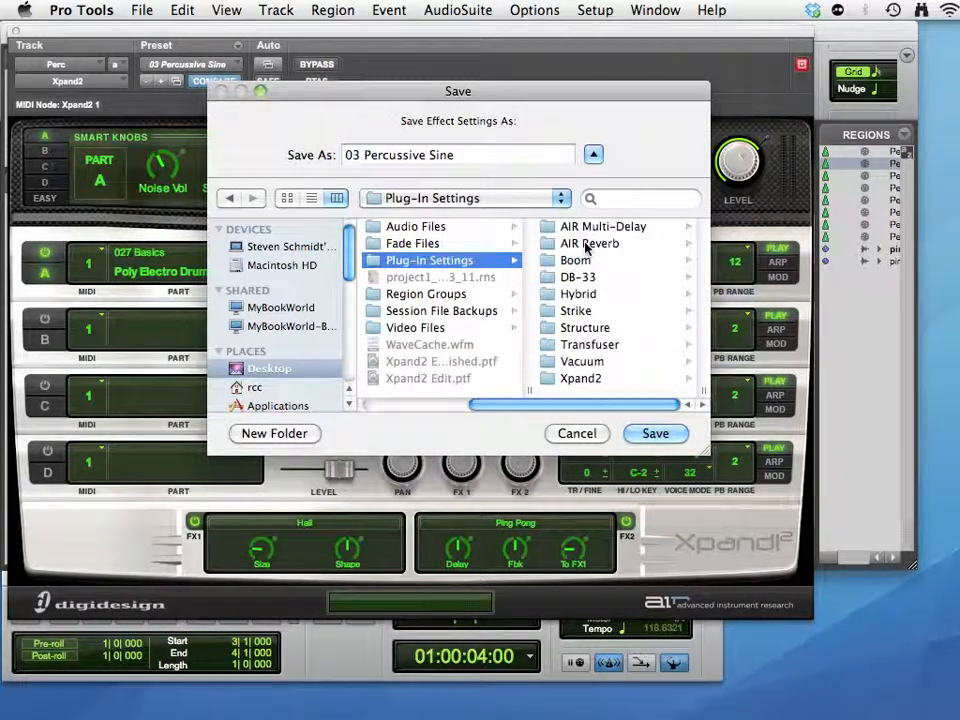
pyautogui.click(579, 383)
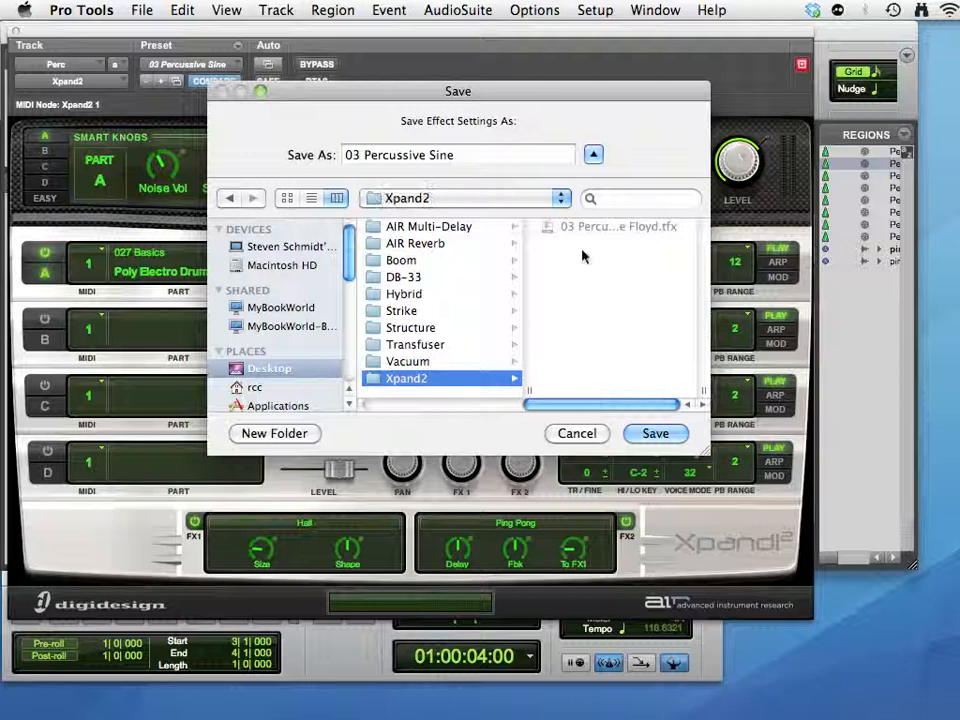
# Step: Save the preset as Percussive Floyd Blip and check for it in the Session's Settings Folder presets
pyautogui.moveTo(461, 160); pyautogui.dragTo(432, 158)
pyautogui.write('Flo')
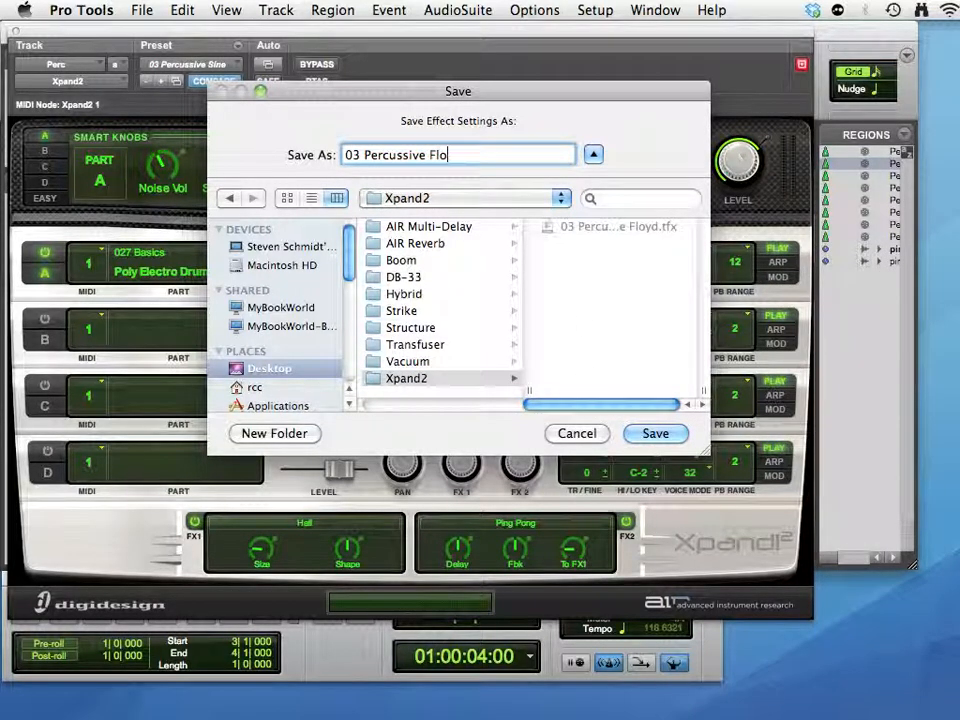
pyautogui.write('yd Blip')
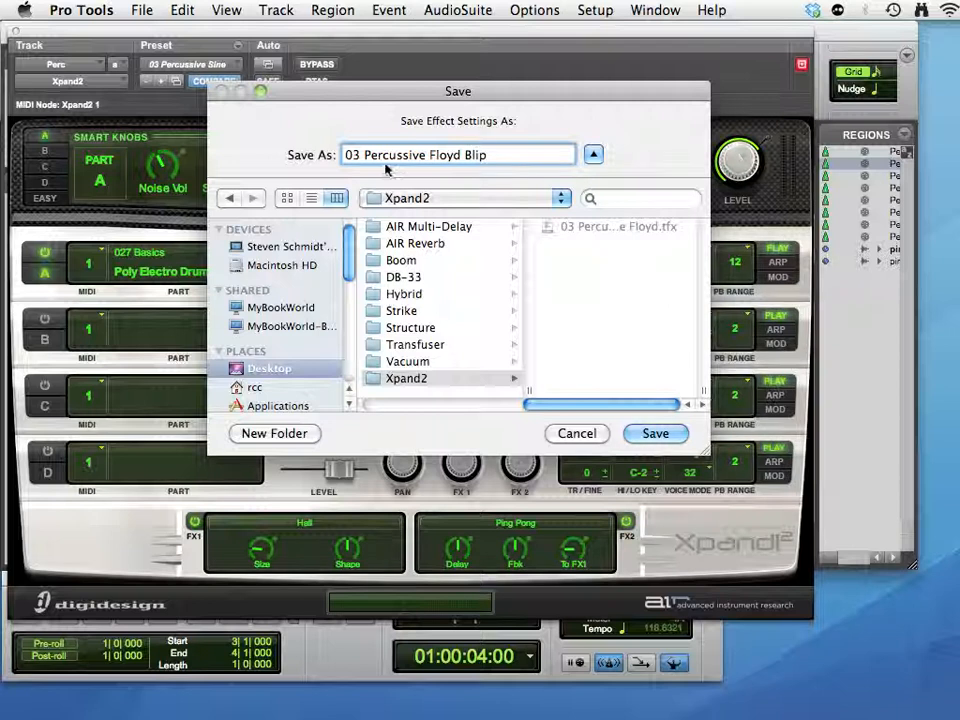
pyautogui.click(366, 156)
pyautogui.press('BackSpace')
pyautogui.press('BackSpace')
pyautogui.press('BackSpace')
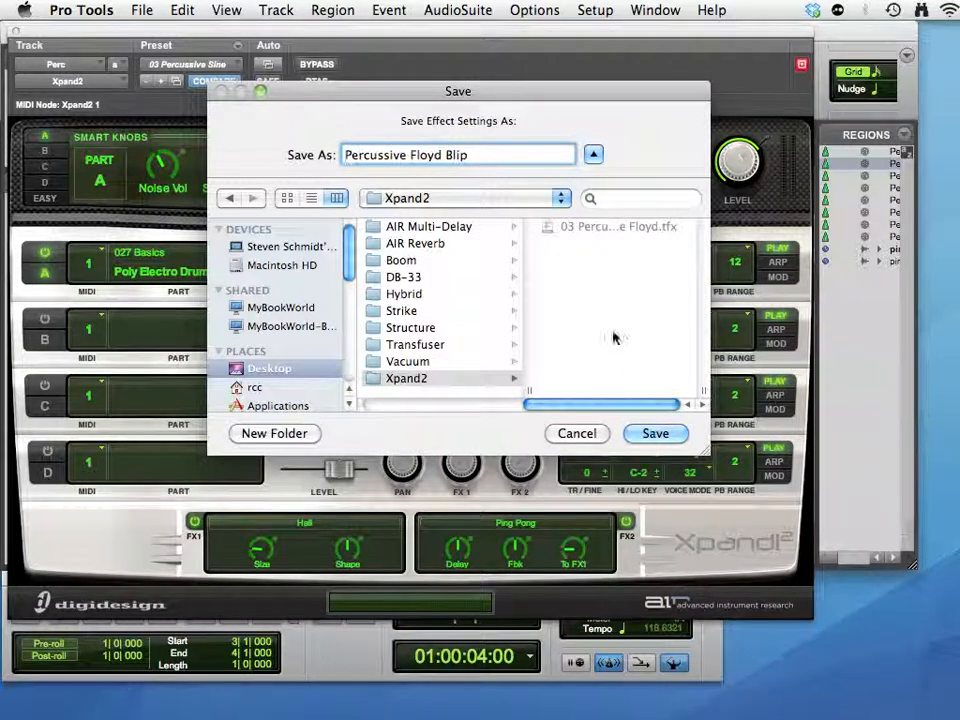
pyautogui.click(655, 433)
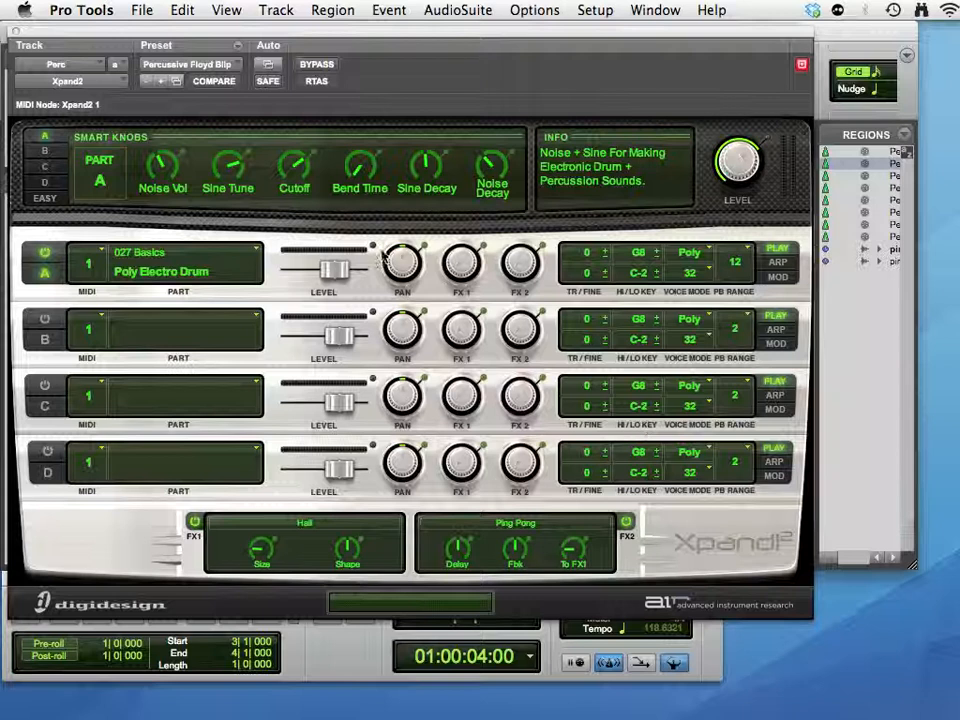
pyautogui.click(203, 66)
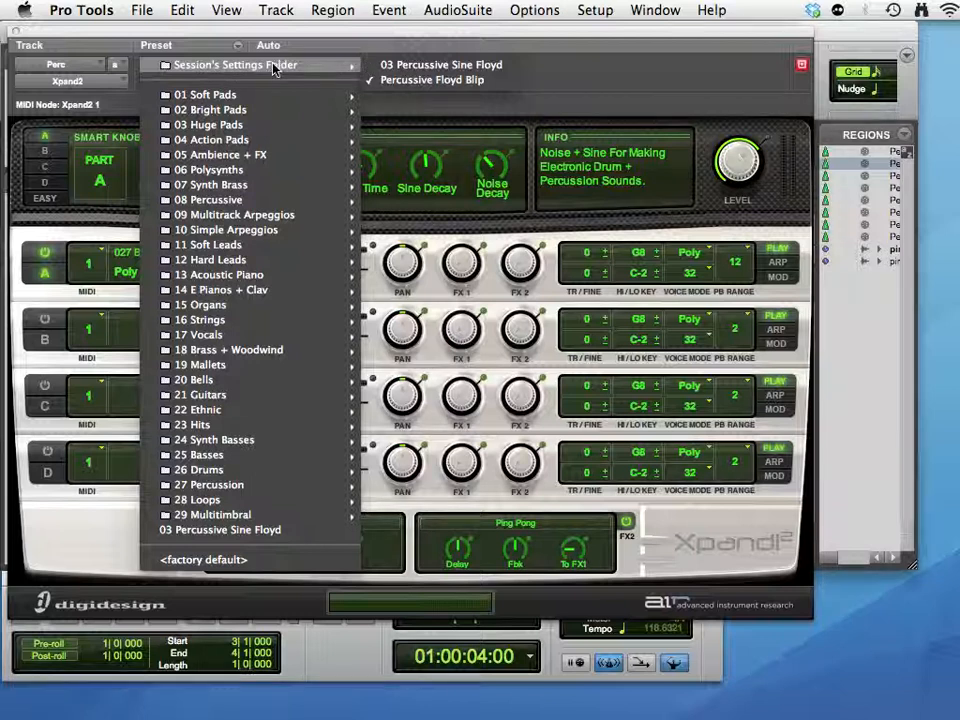
pyautogui.click(589, 86)
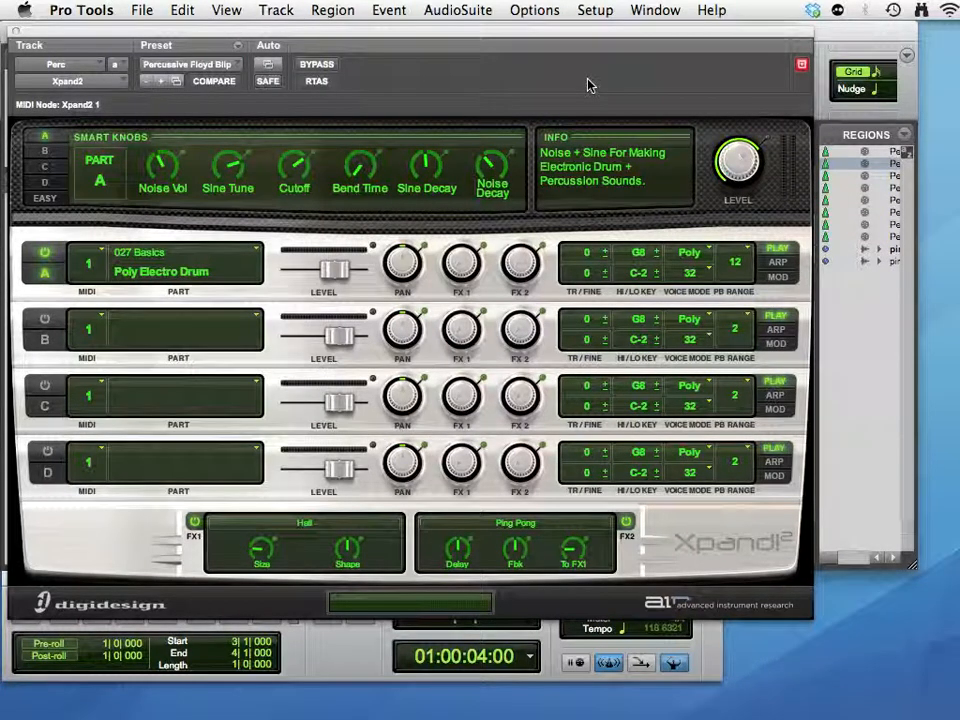
# Step: During playback, raise part A's FX 2 send to -8.1 dB and try the Ping Pong effect's Delay setting
pyautogui.press('space')
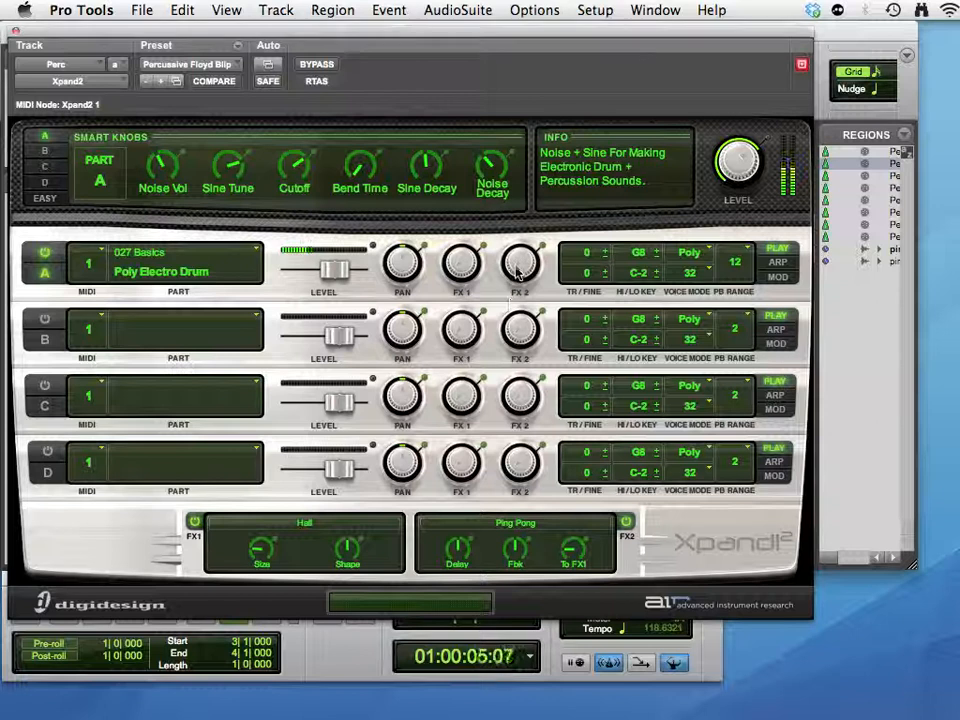
pyautogui.moveTo(518, 271); pyautogui.dragTo(529, 186)
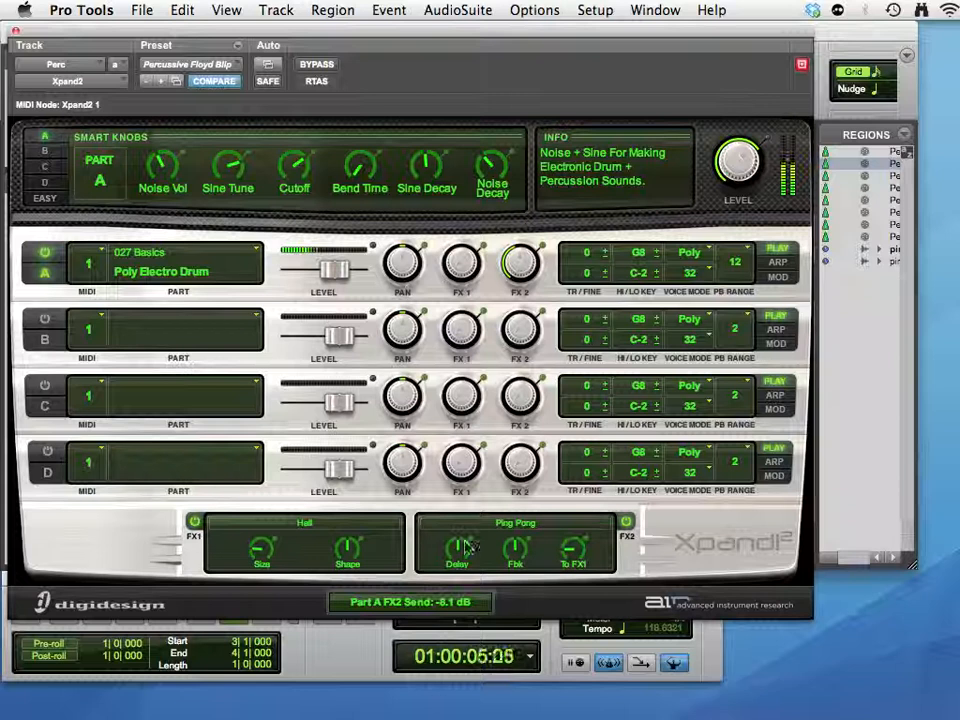
pyautogui.moveTo(457, 545)
pyautogui.moveTo(456, 538); pyautogui.dragTo(456, 541)
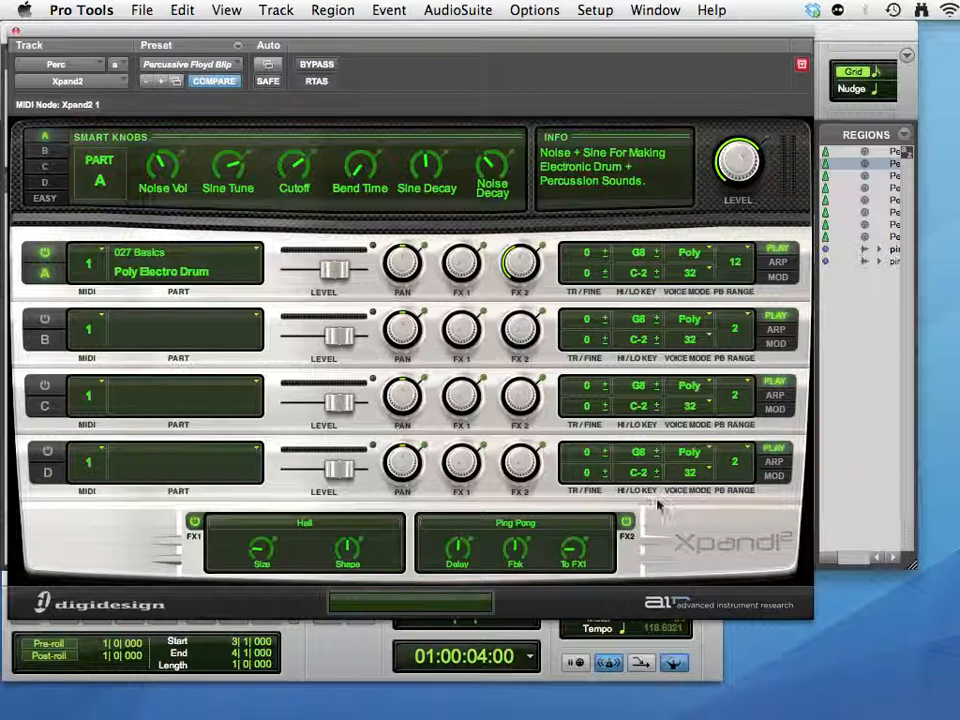
# Step: Uncover the Mix window's channel strips, moving Xpand2 aside, and lower the Perc volume to -9.5 dB during playback
pyautogui.press('super+equal')
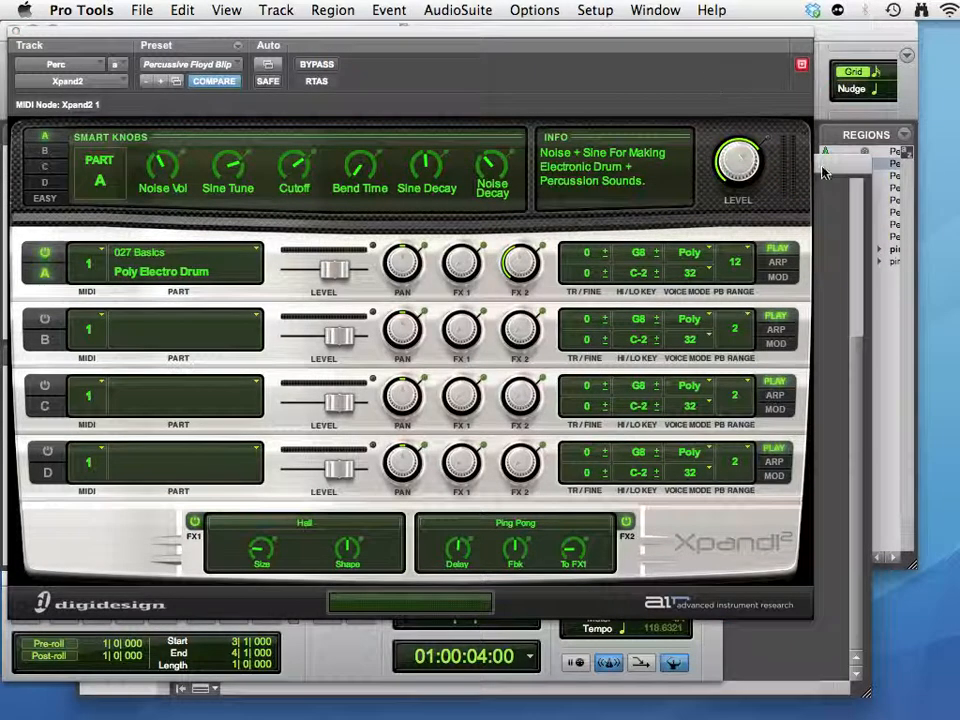
pyautogui.moveTo(822, 167); pyautogui.dragTo(824, 35)
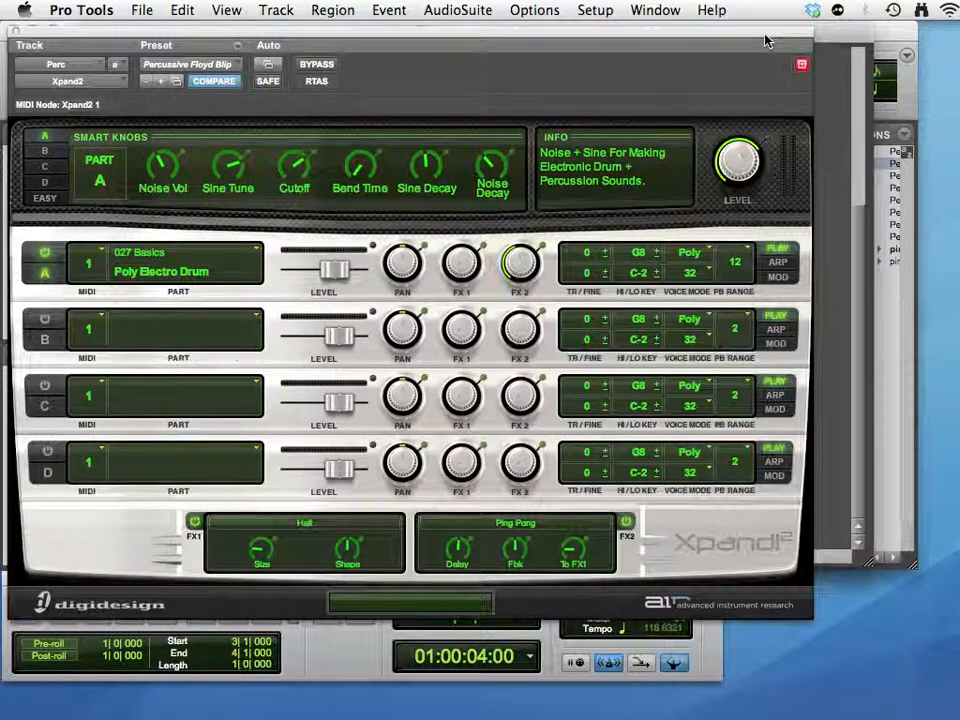
pyautogui.moveTo(577, 32); pyautogui.dragTo(821, 232)
pyautogui.click(580, 32)
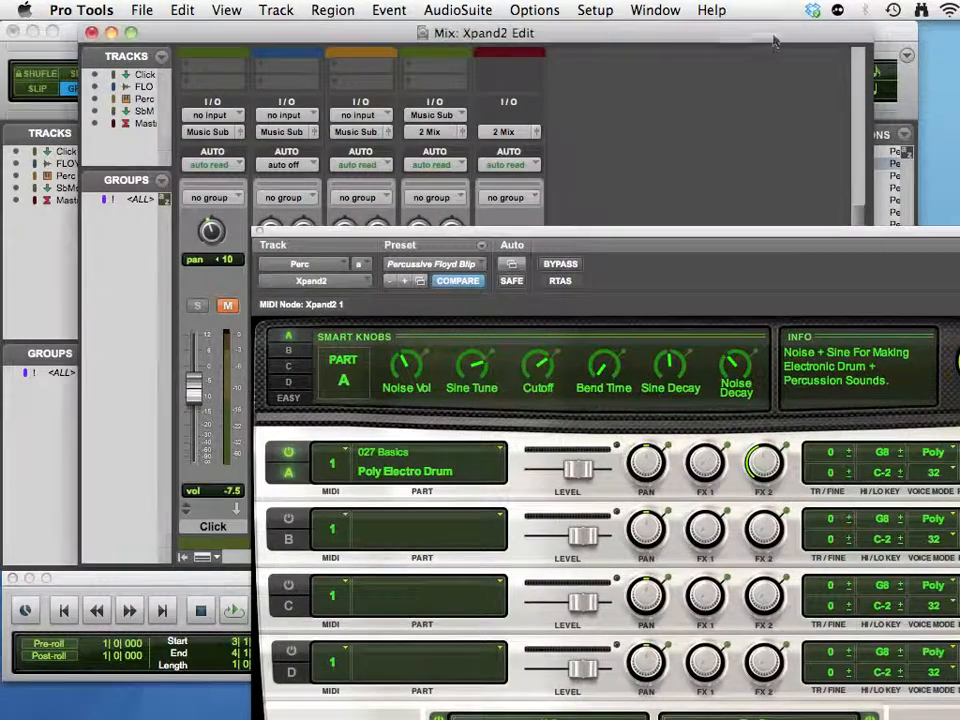
pyautogui.moveTo(385, 233); pyautogui.dragTo(633, 213)
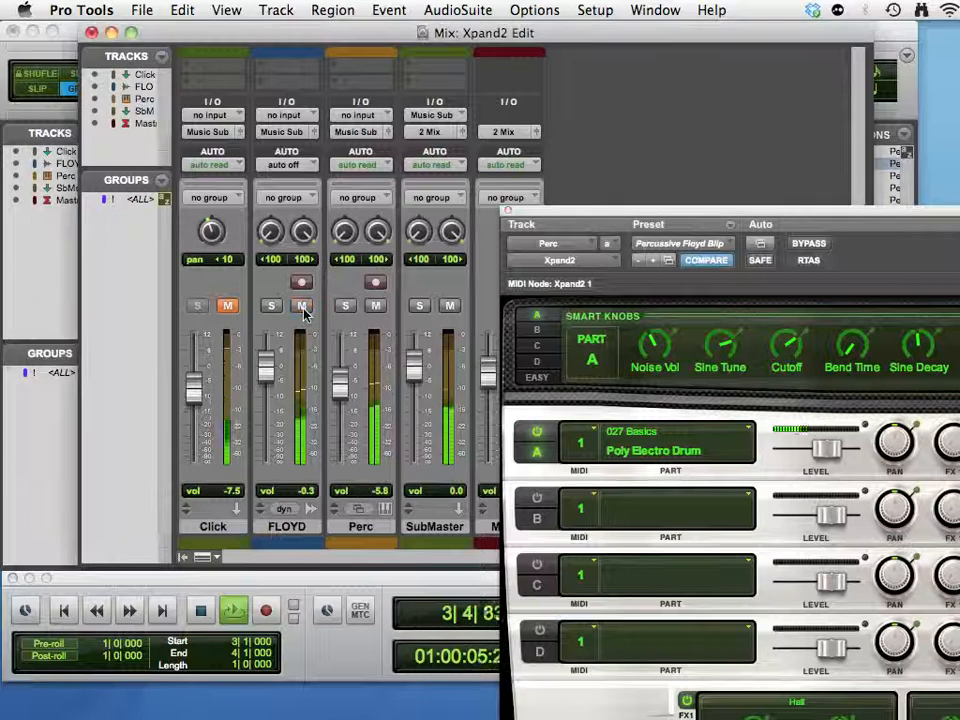
pyautogui.moveTo(337, 392); pyautogui.dragTo(337, 403)
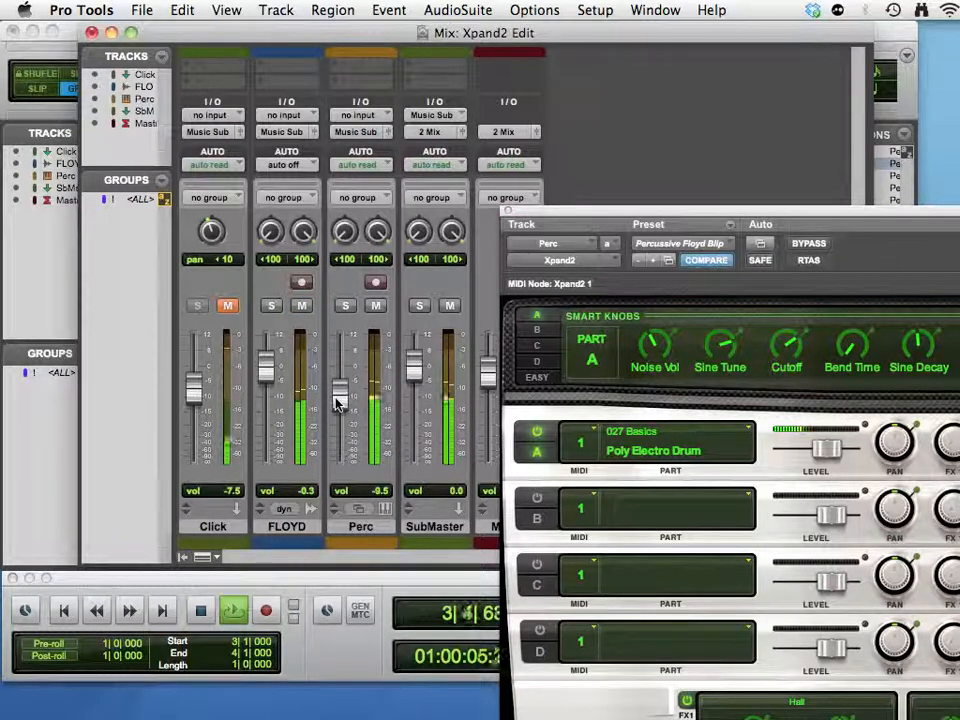